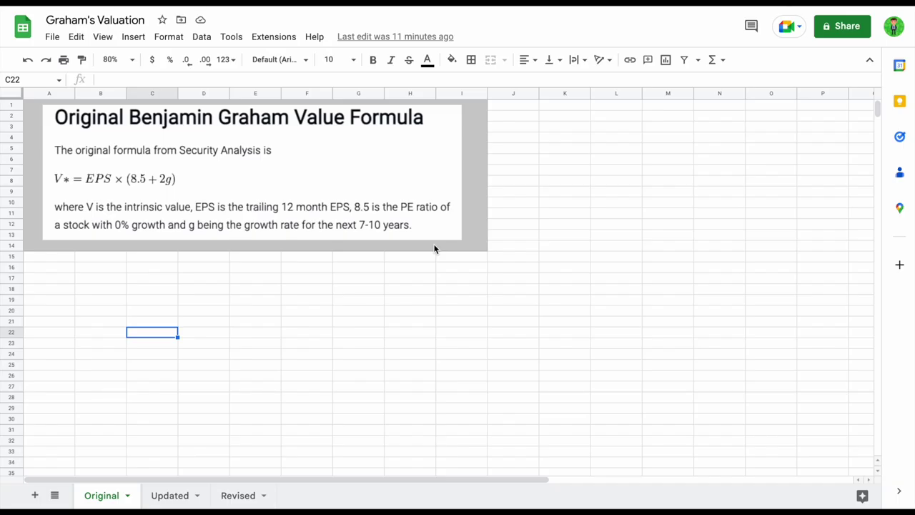
- On the Revised sheet, merge cells D9:E10 and enter the heading "Graham's Valuation"
click(176, 495)
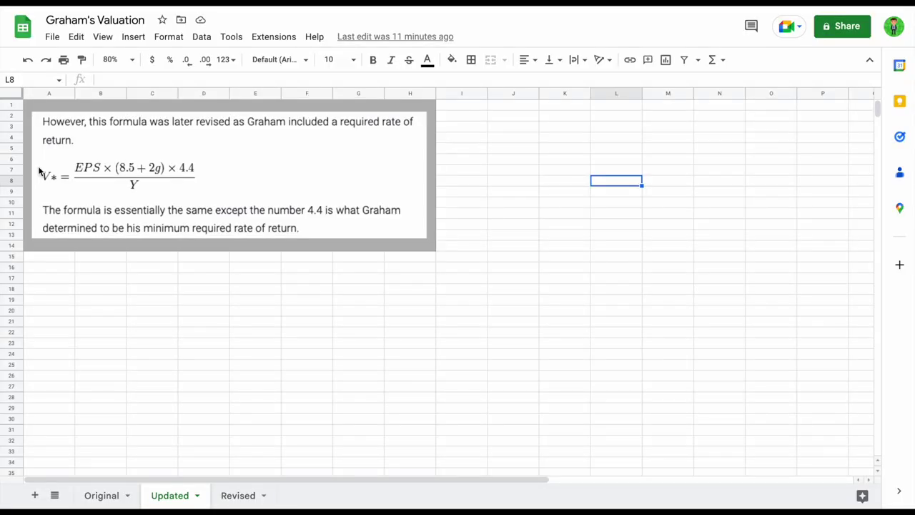
click(238, 496)
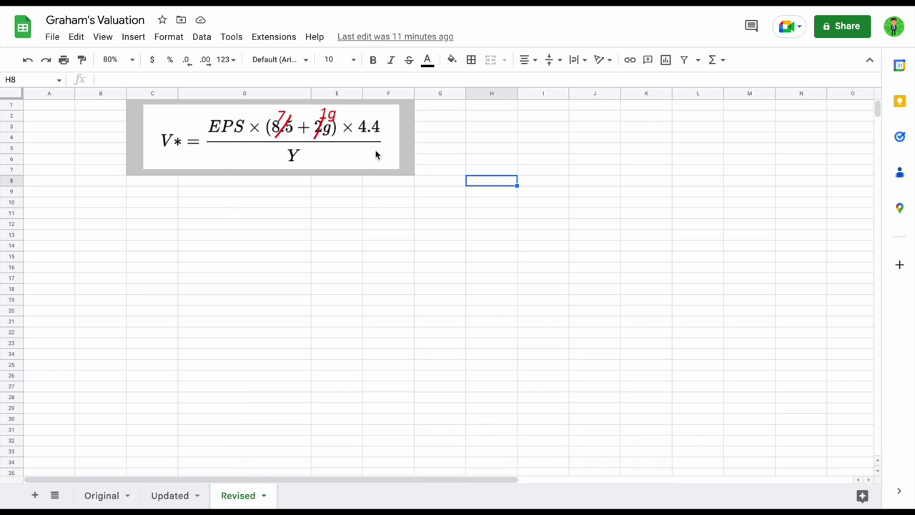
click(267, 194)
shift+click(317, 203)
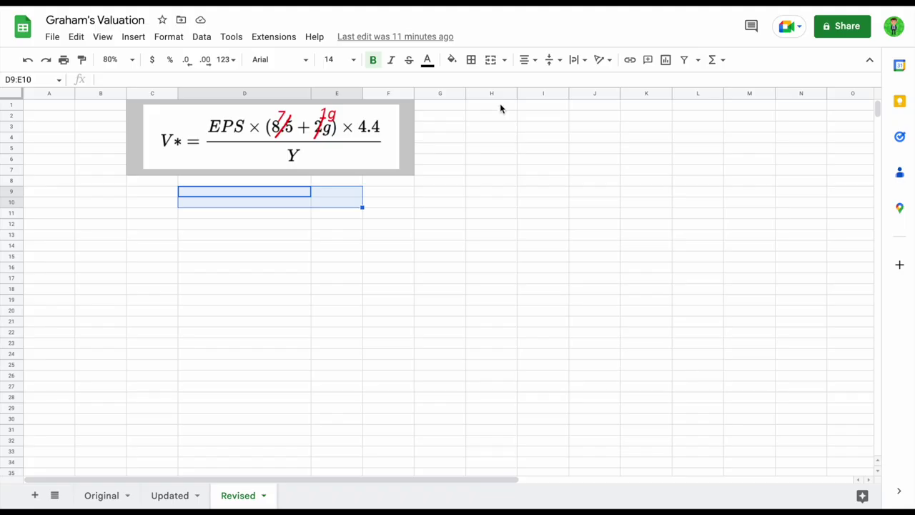
click(493, 61)
text(Graham's Valuation)
key(Return)
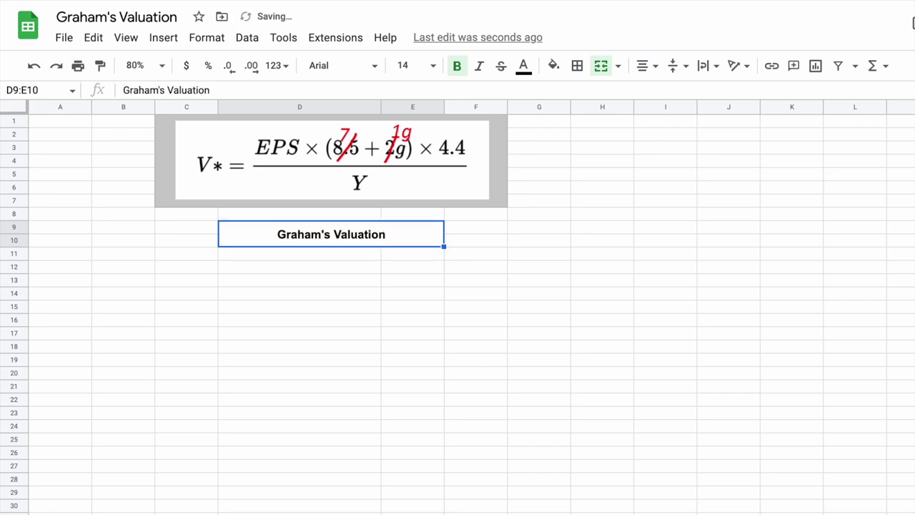
- Add an outer border around the merged heading cell D9:E10
click(577, 66)
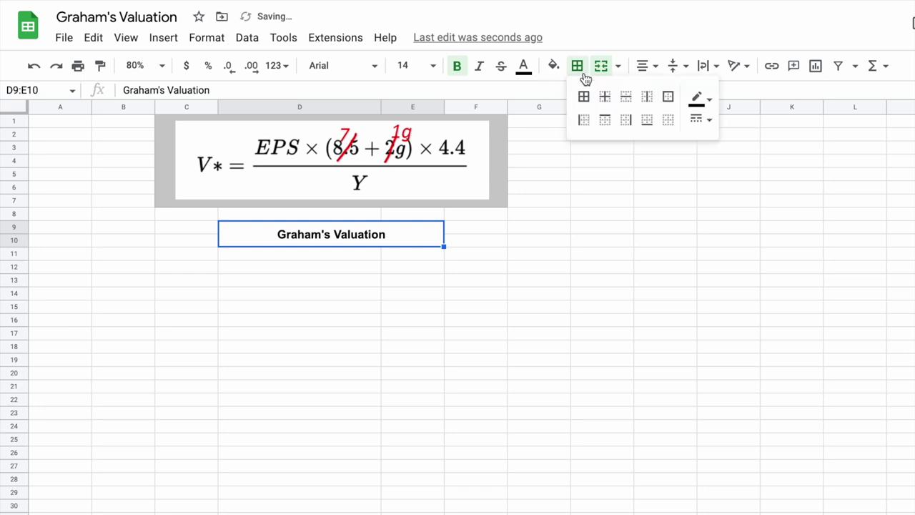
click(669, 98)
click(522, 312)
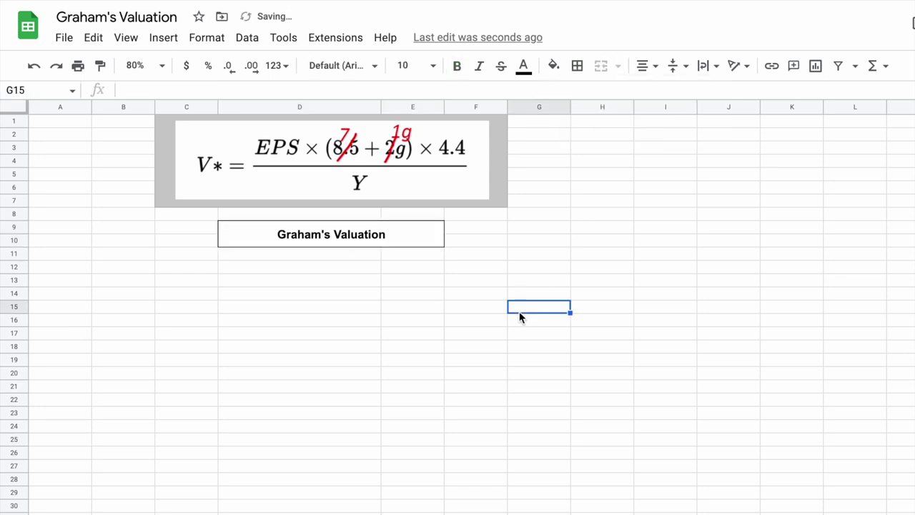
- Enter the labels "Stock", "EPS" and "PE of company w/ no growth" in cells D13 to D15
click(293, 282)
text(S)
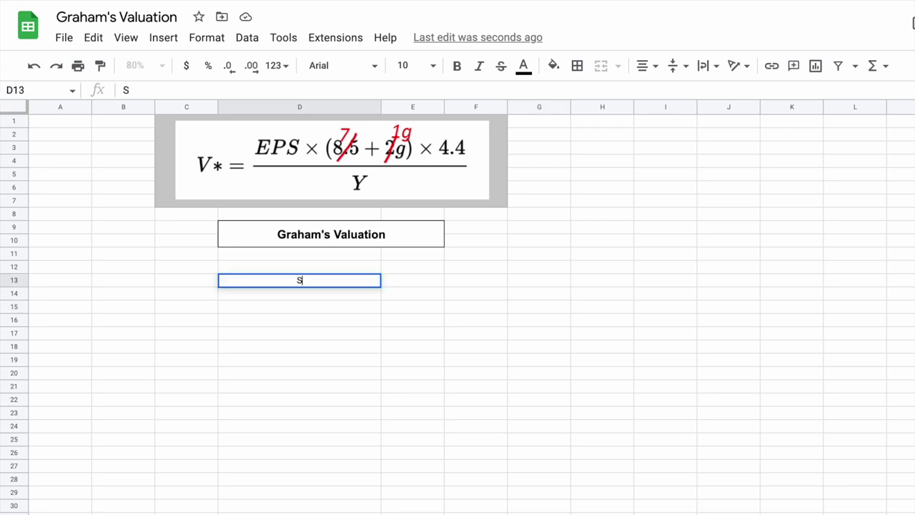
text(tock)
key(Return)
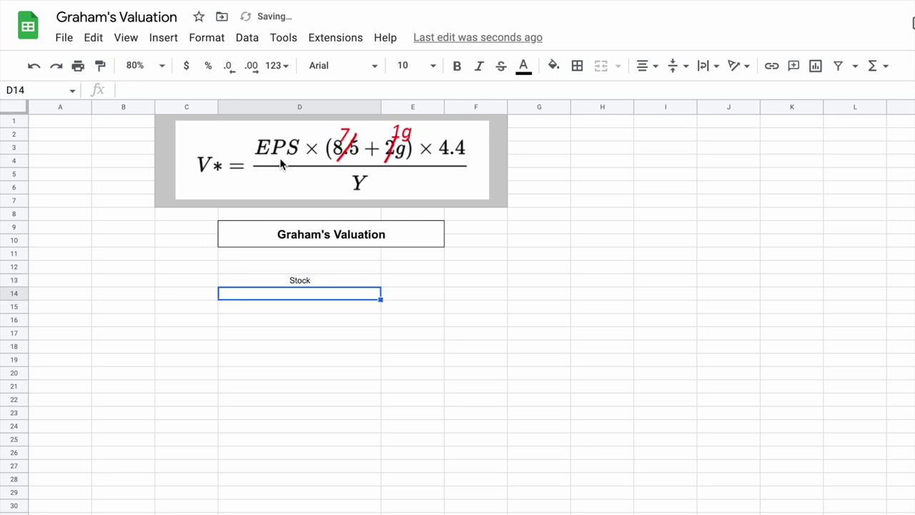
text(EPS)
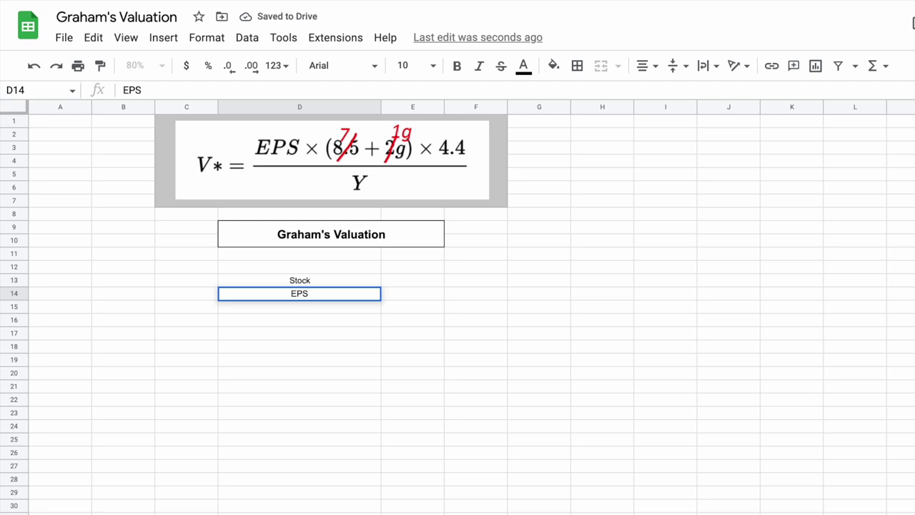
key(Return)
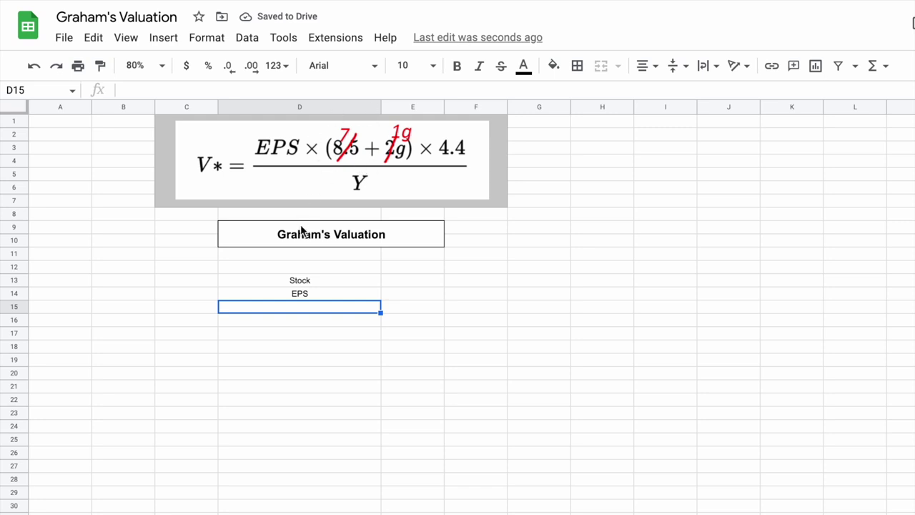
text(PE of company w/ no growth)
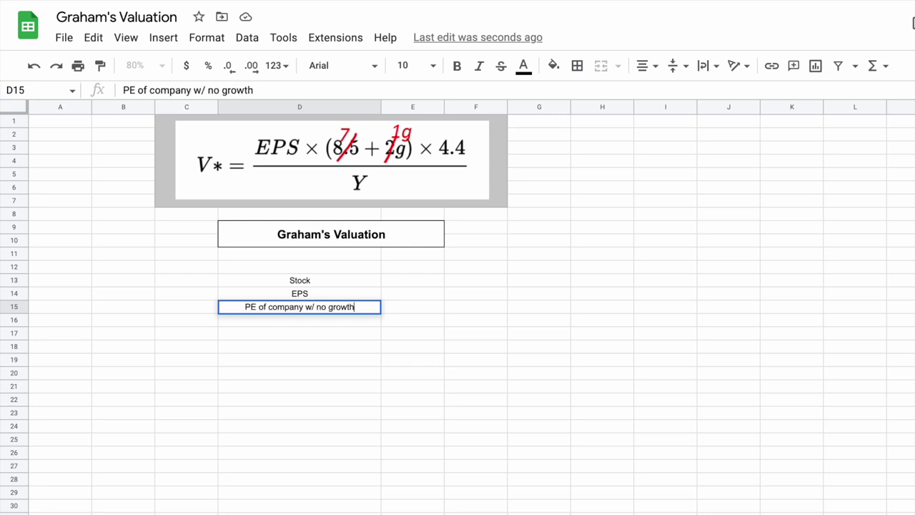
key(Return)
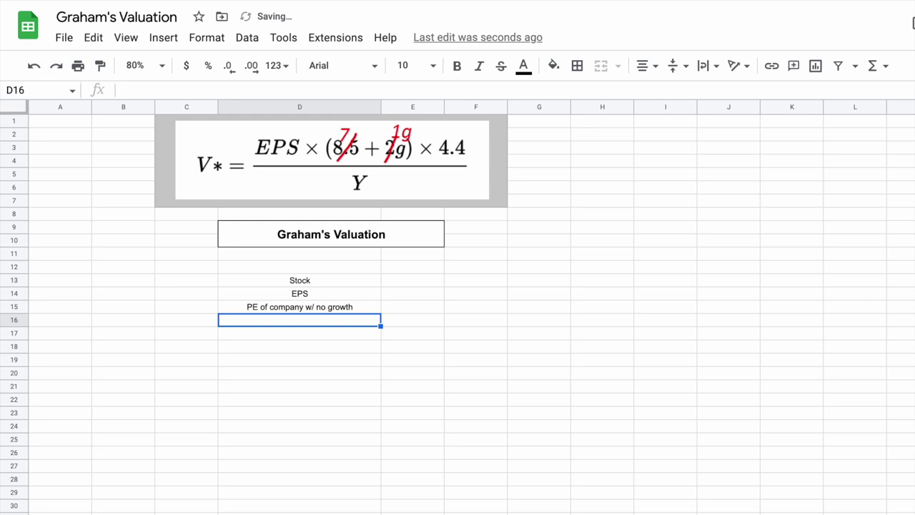
- Enter the labels "Growth Rate prjection" in D16 and "1 g:" in D17
text(G)
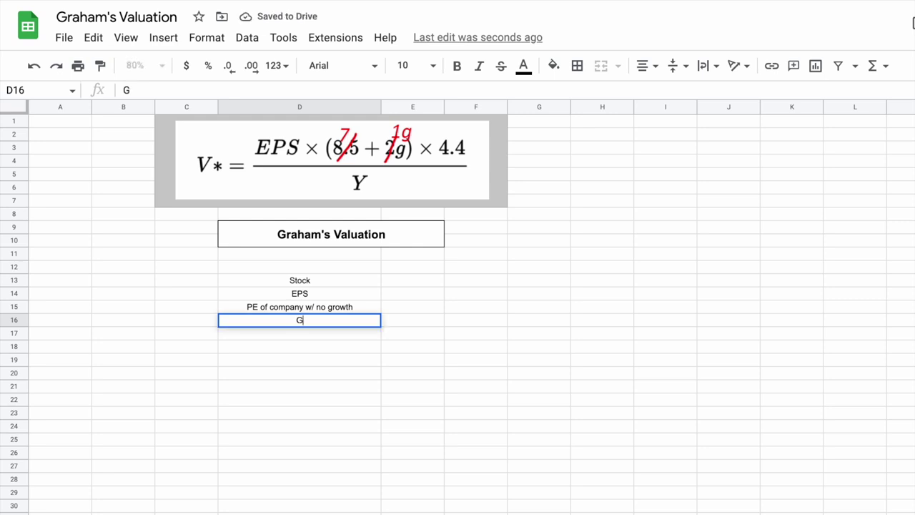
text(rowth Rate)
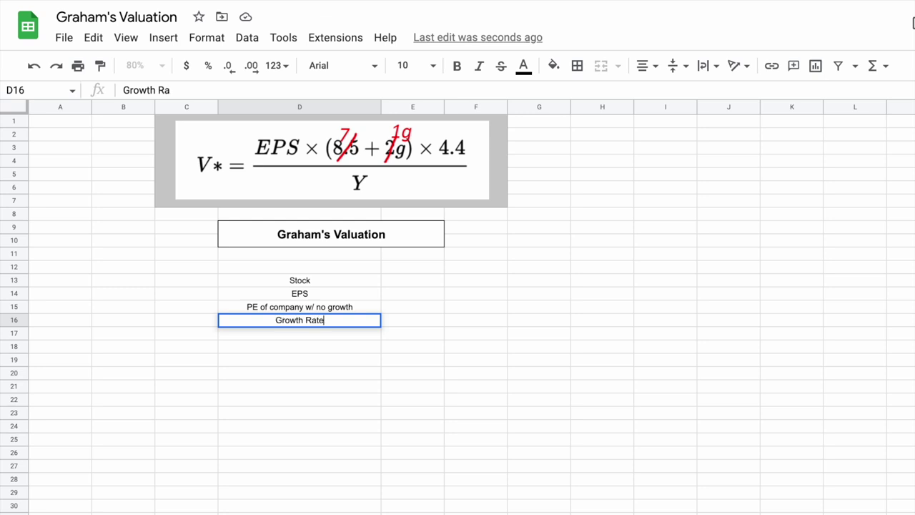
text( prjection)
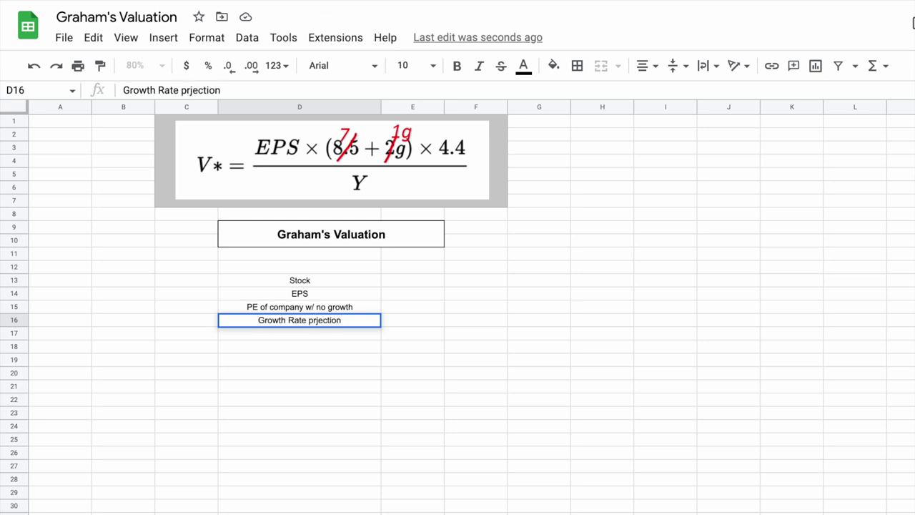
key(Return)
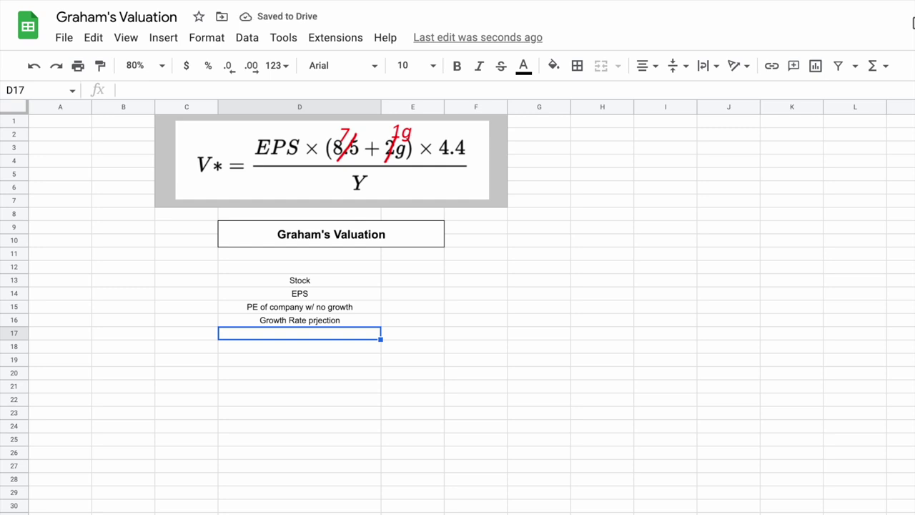
text(1)
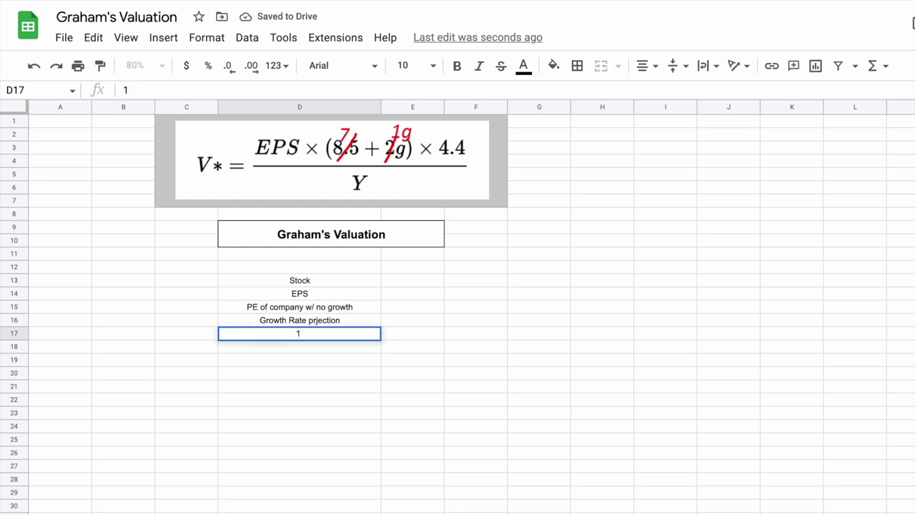
text( g:)
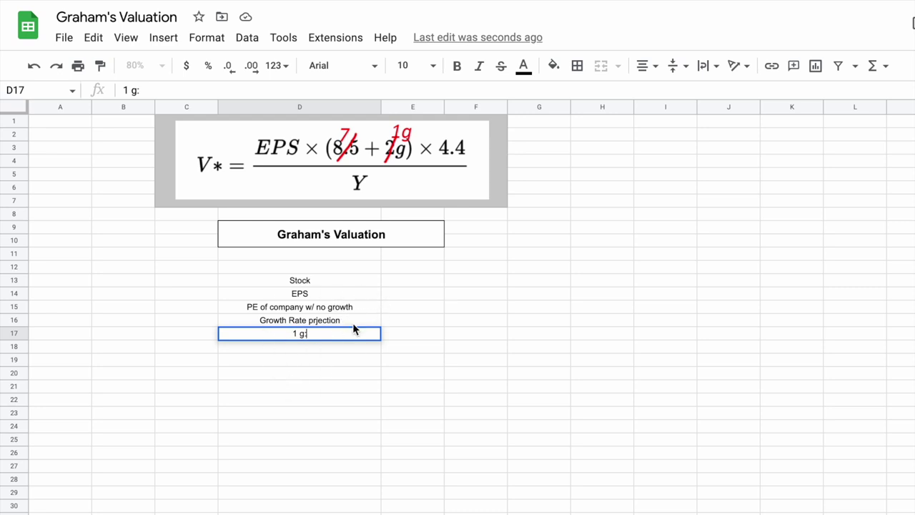
- Enter the label "Average yield of AAA corp bond:" in cell D18
click(313, 348)
text(Average)
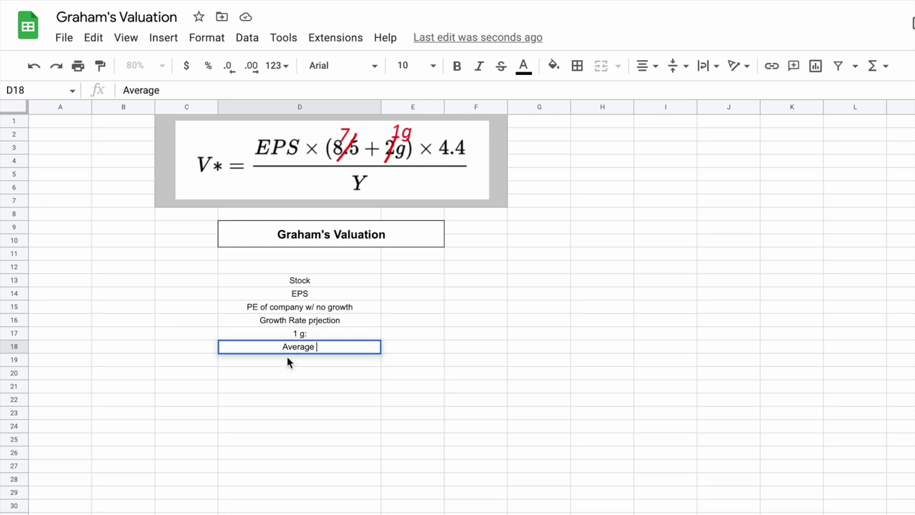
text(yield of AAA)
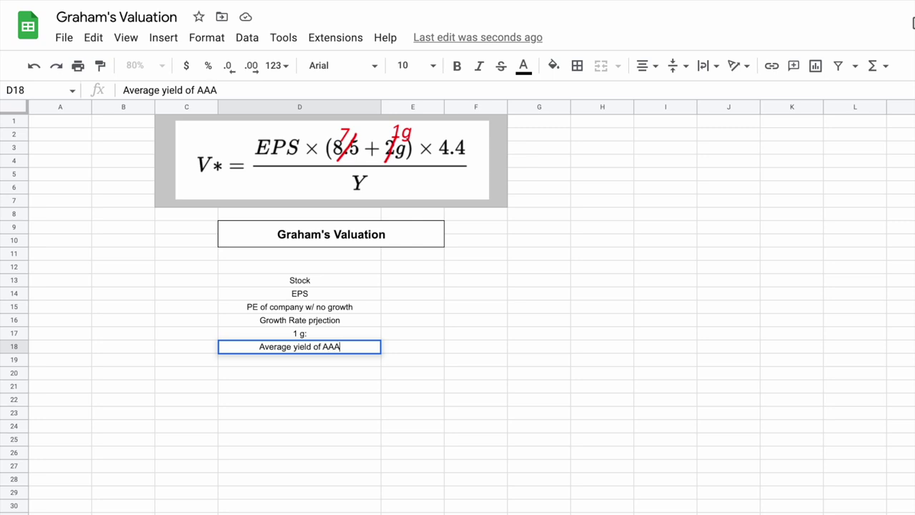
text( corp bond)
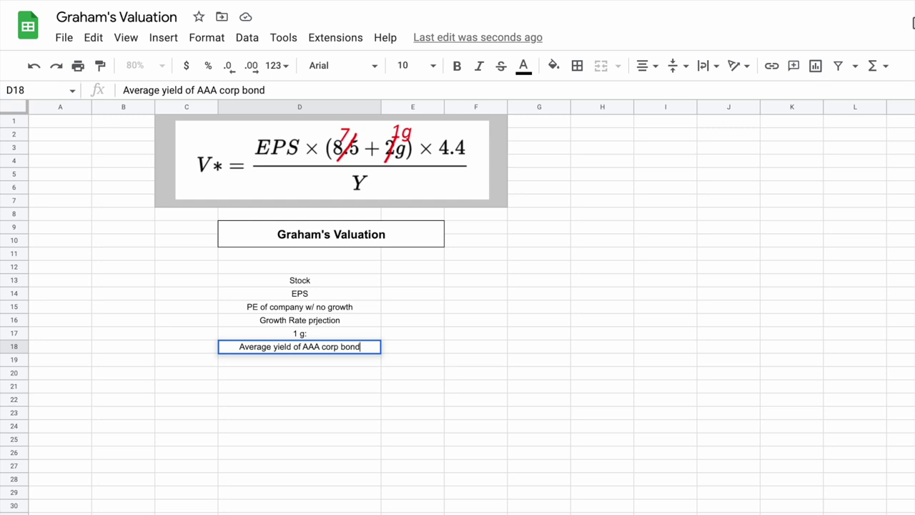
text(")
key(BackSpace)
text(:)
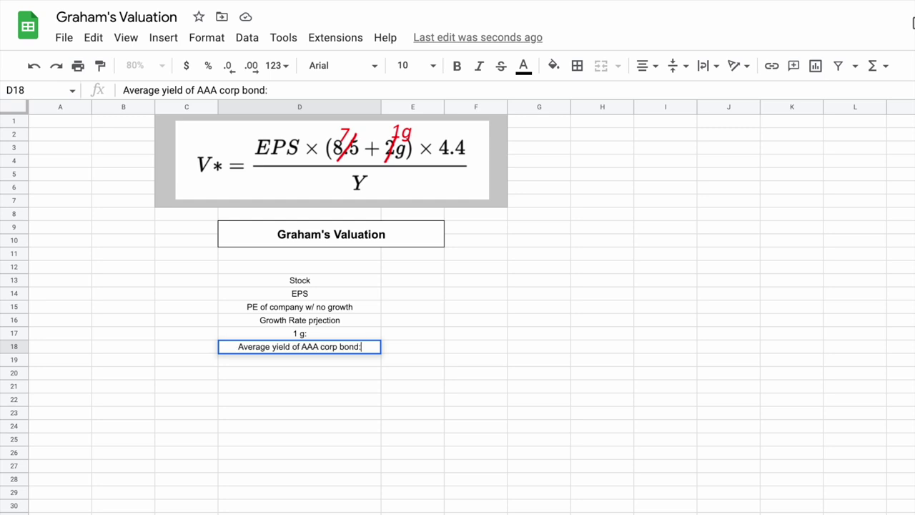
key(Return)
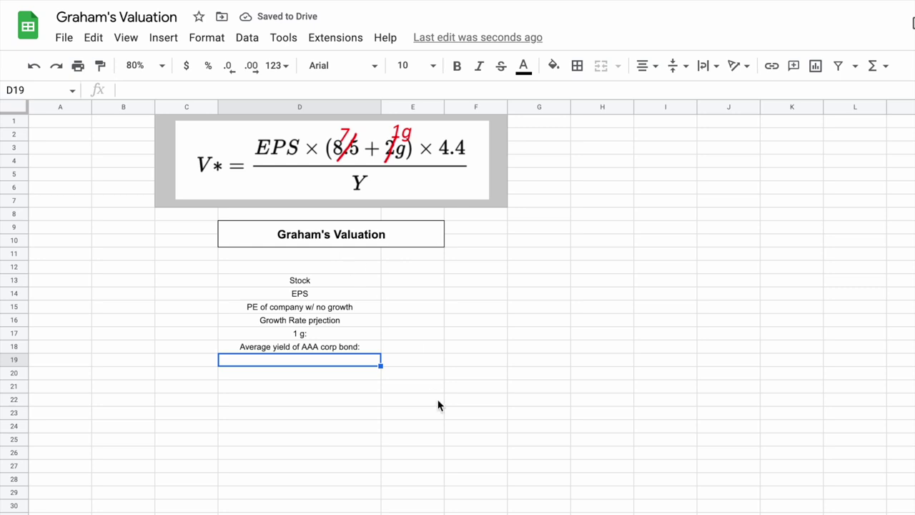
- Enter the label "Y (current corporate bonds:" in cell D19
text(Y (current corporate bonds)
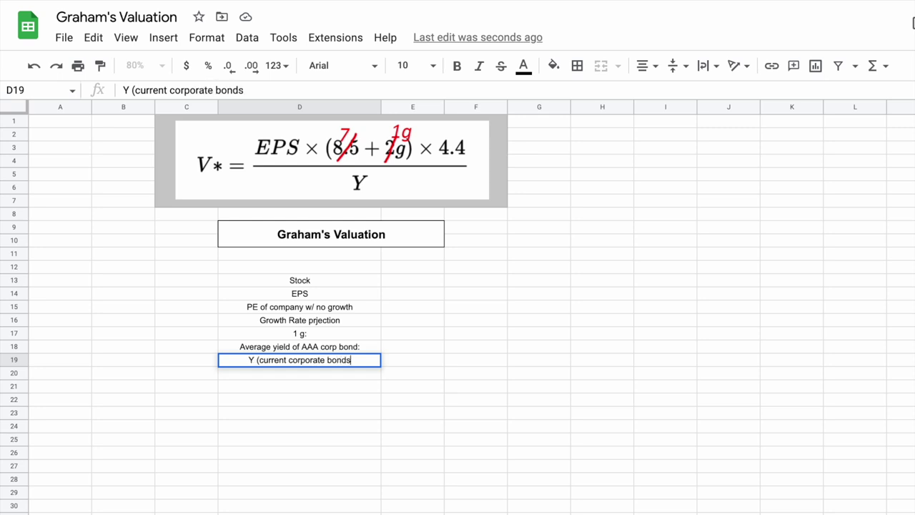
text(:)
key(Return)
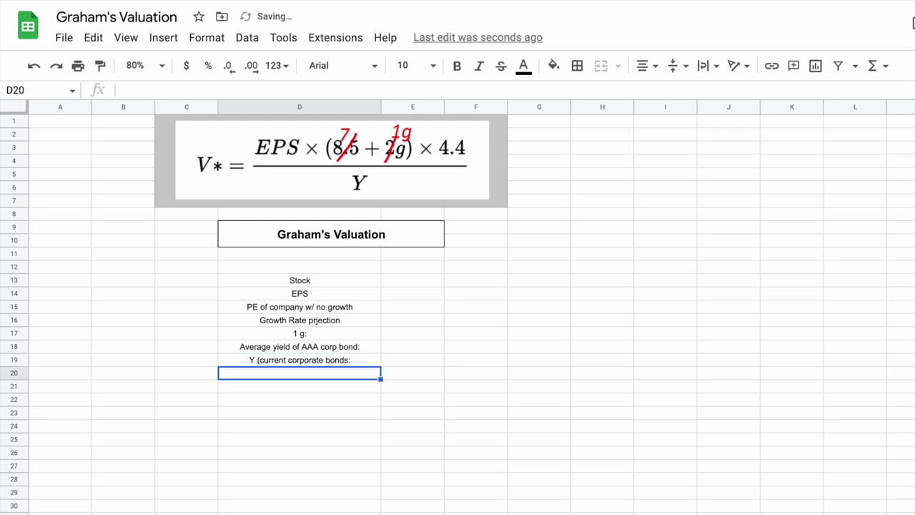
- Merge cells D21:D22 and enter the label "Inrrinsic Value:" in them
drag(297, 387, 298, 404)
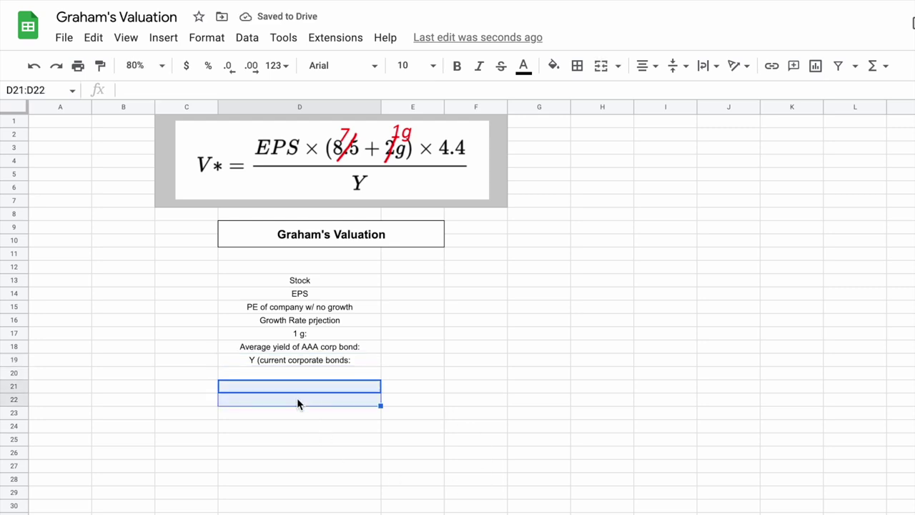
click(601, 66)
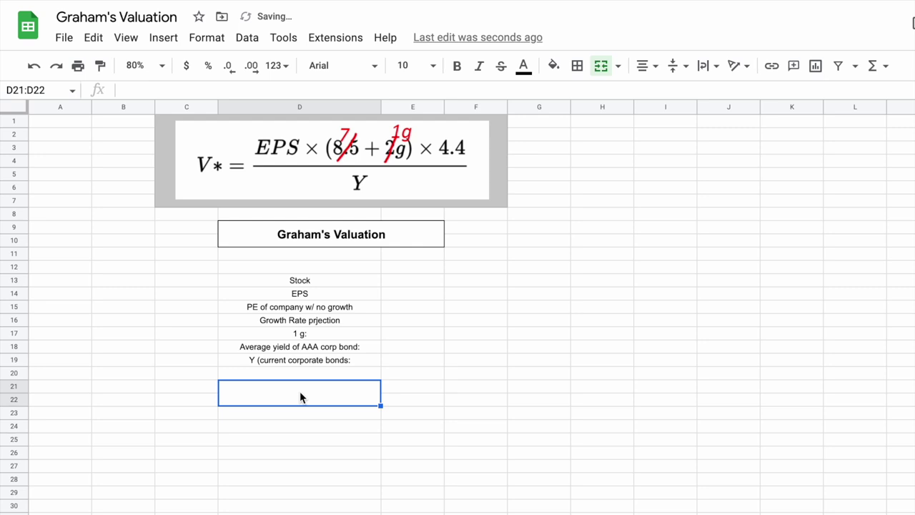
text(Inre)
key(BackSpace)
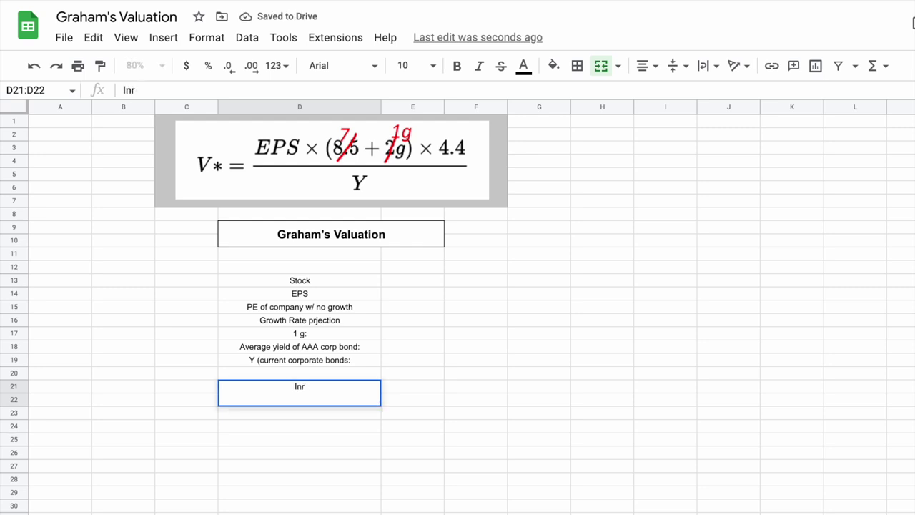
text(rinsic Value:)
key(Return)
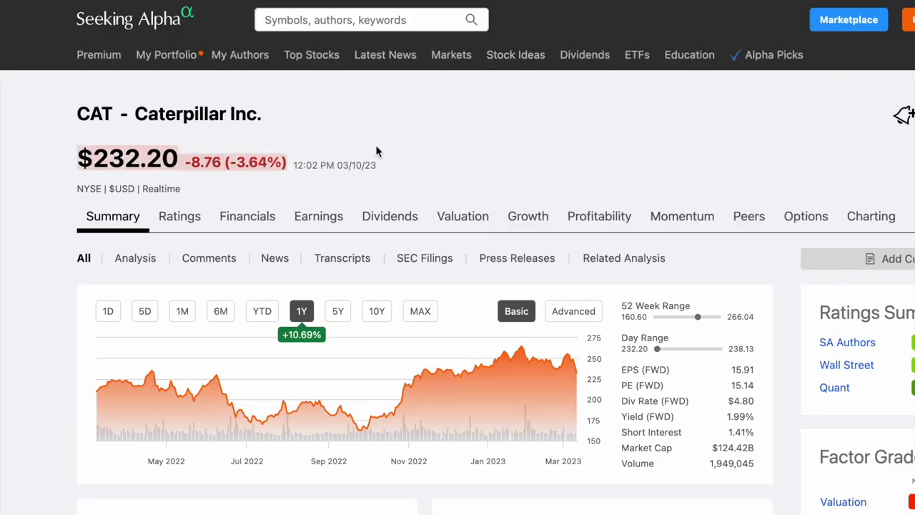
- On Seeking Alpha's Caterpillar summary page, check the stock's ticker, company name and current share price
drag(65, 113, 309, 119)
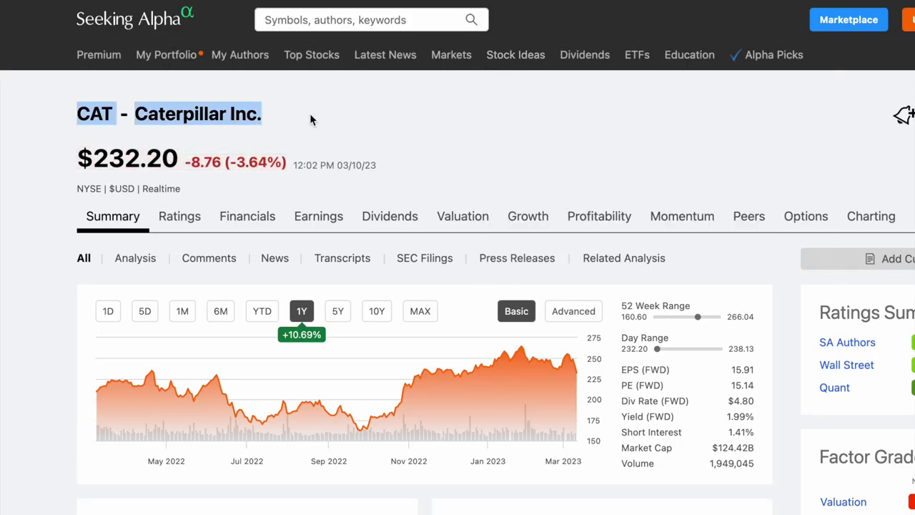
drag(76, 163, 186, 167)
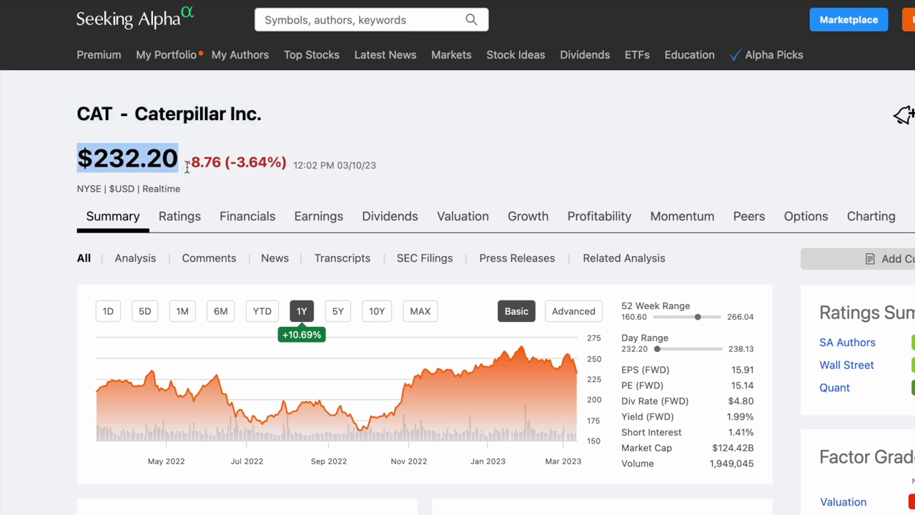
click(474, 142)
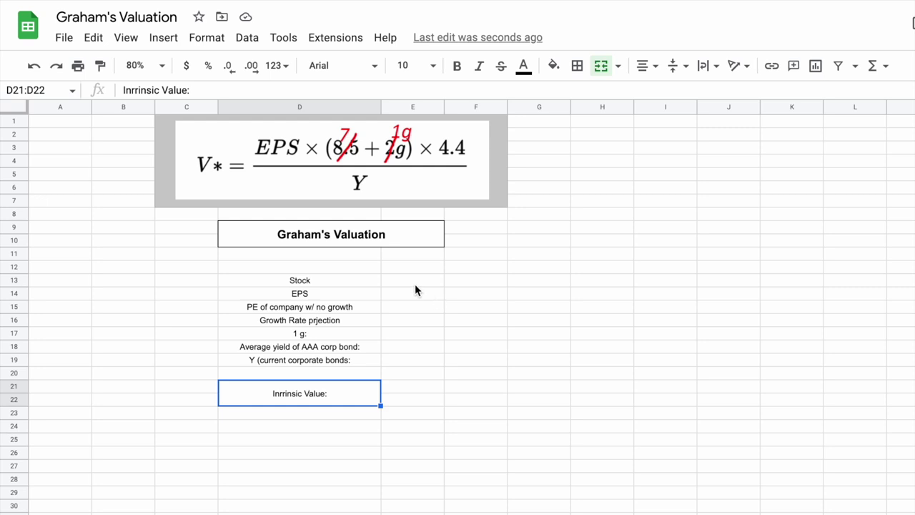
- In the Google Sheets valuation table, enter CAT as the stock in cell E13
click(414, 283)
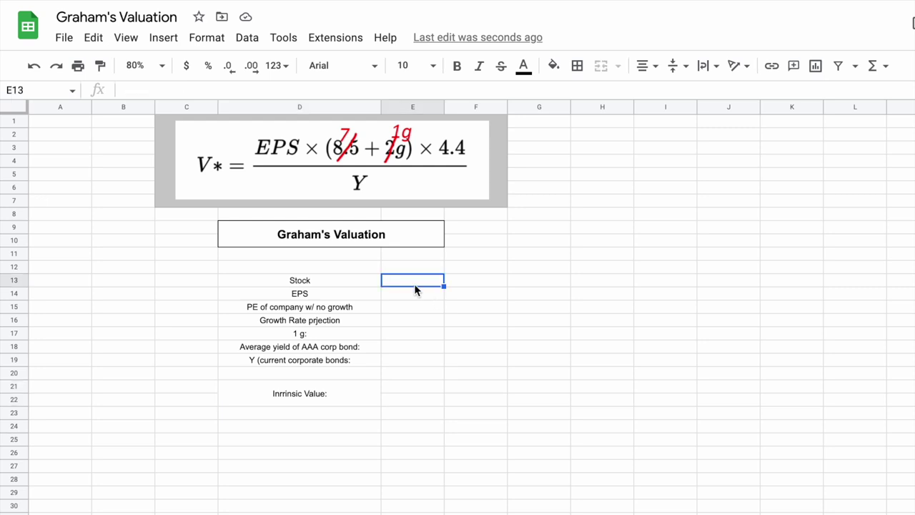
text(CAT)
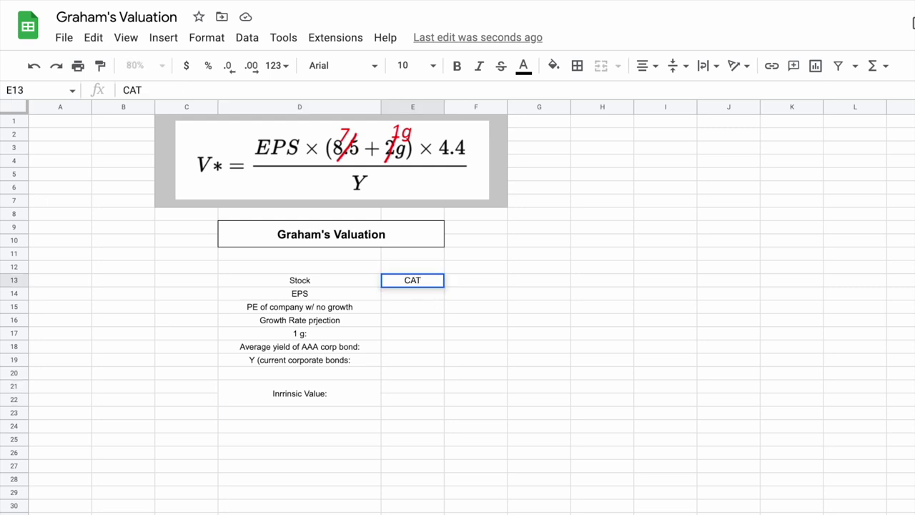
key(Return)
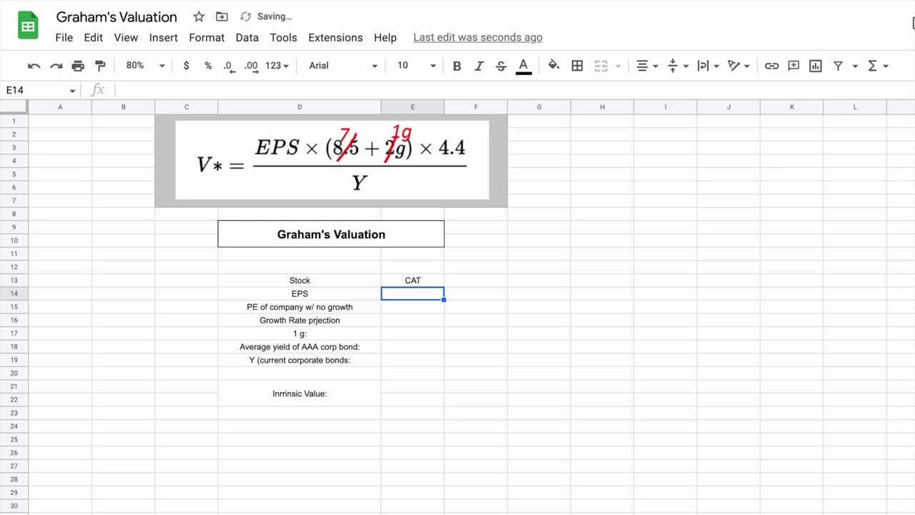
click(431, 283)
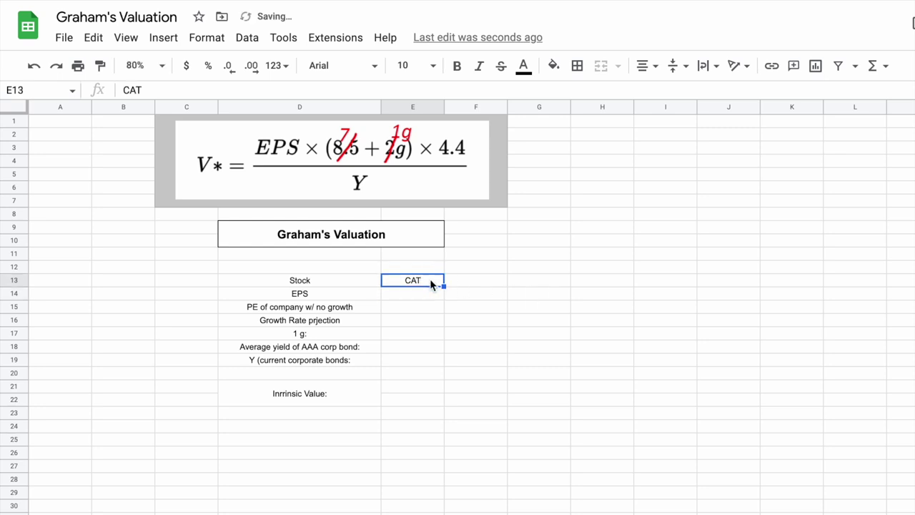
drag(333, 296, 326, 360)
click(343, 387)
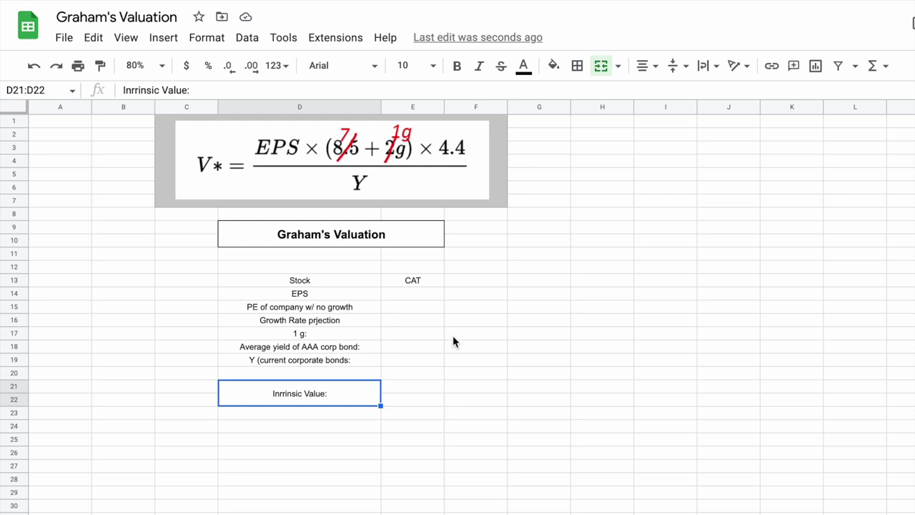
- Enter the formula =GOOGLEFINANCE(E13,"EPS") in cell E14 to fetch the stock's EPS
click(420, 296)
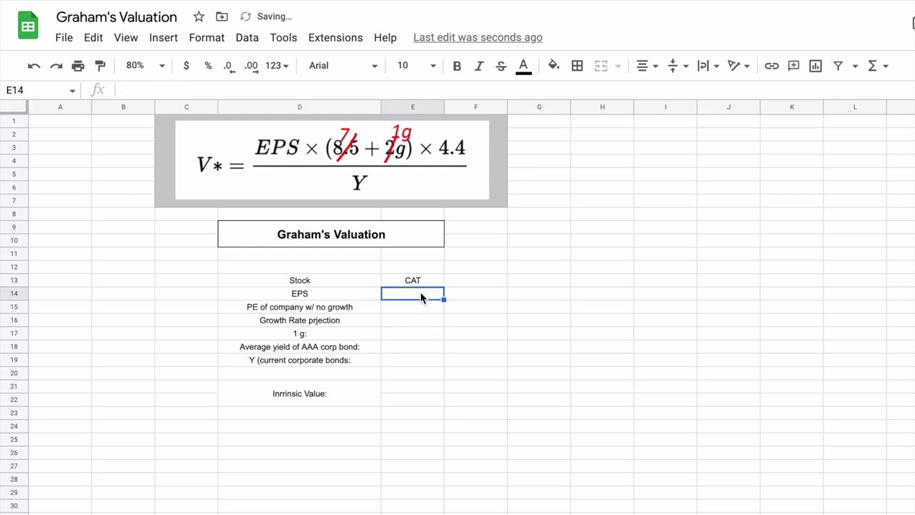
text(=goo)
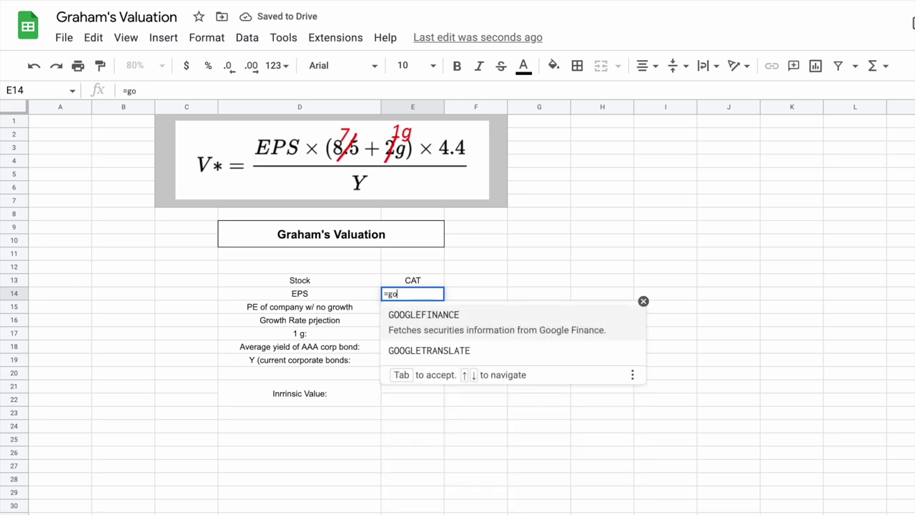
click(466, 320)
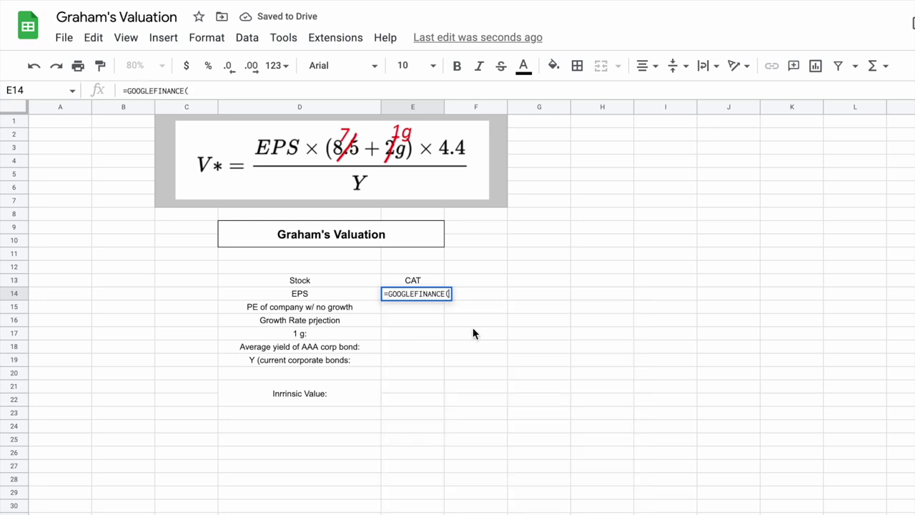
click(422, 284)
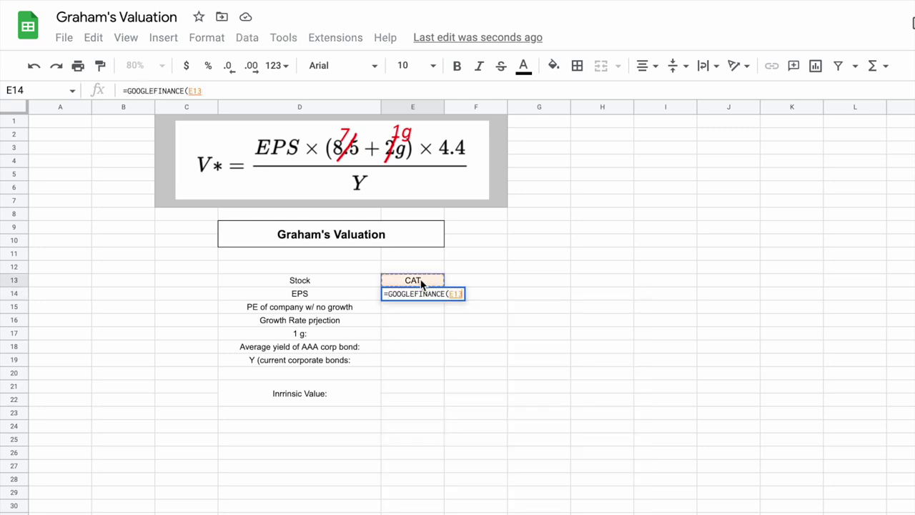
text(,)
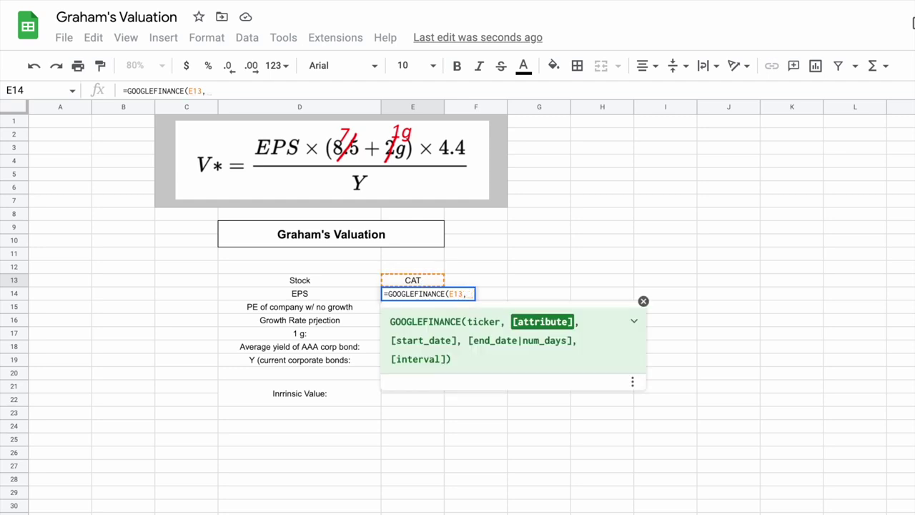
text("EPS")
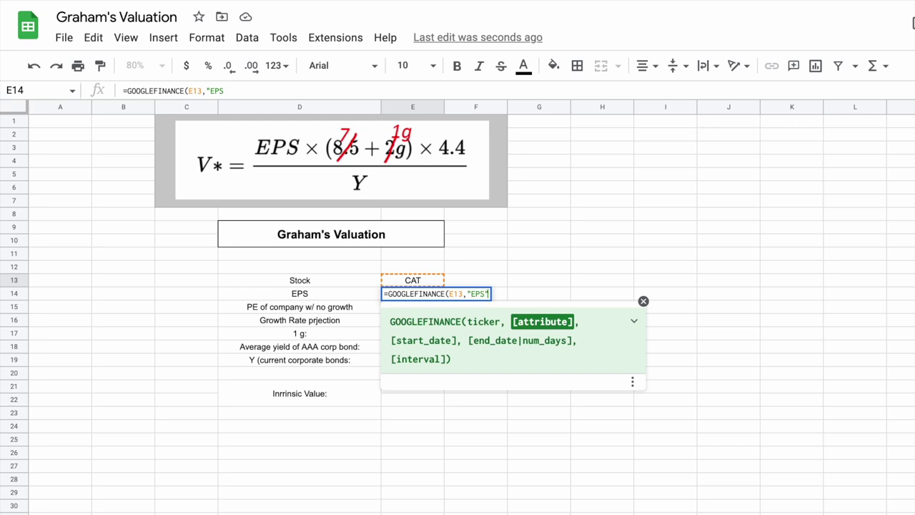
text())
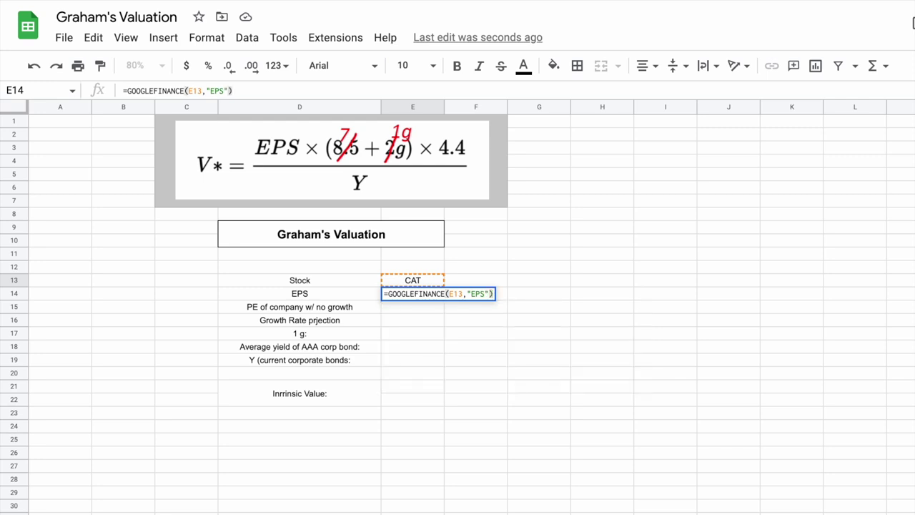
key(Return)
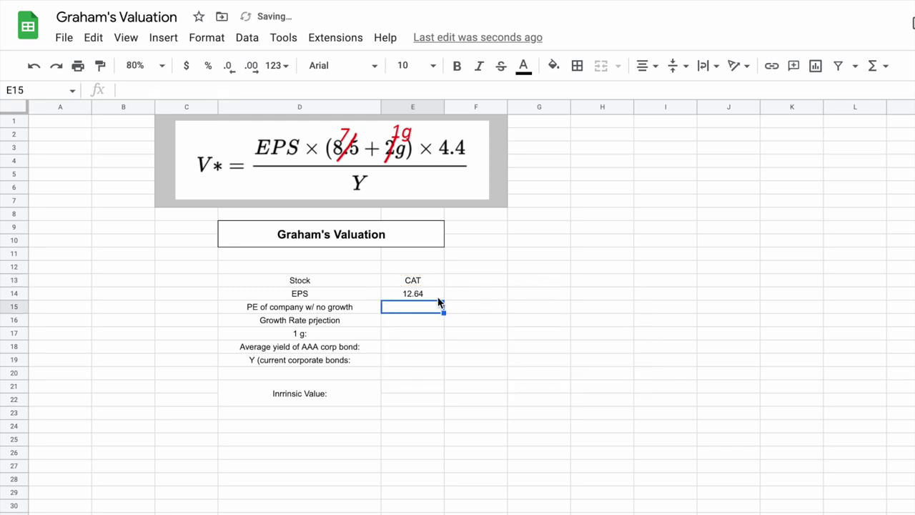
click(434, 295)
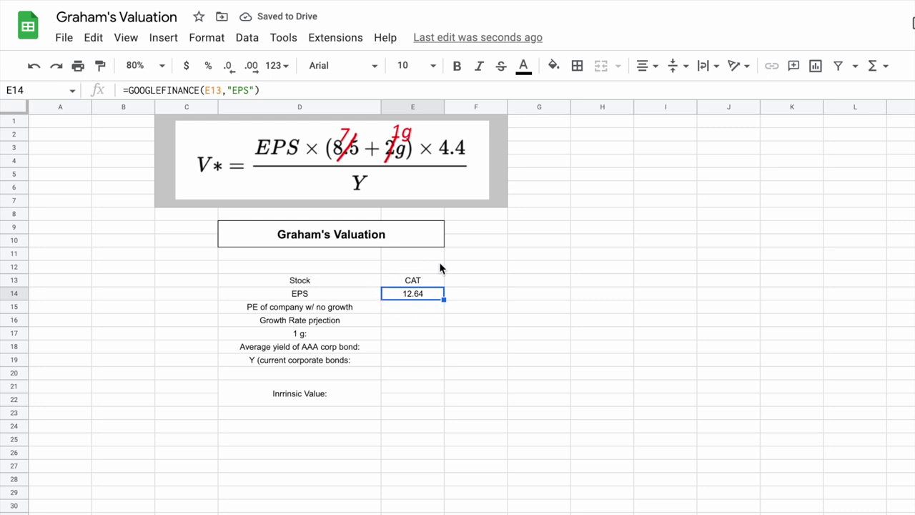
- Test the EPS formula by changing the stock in cell E13 to MSFT
click(426, 283)
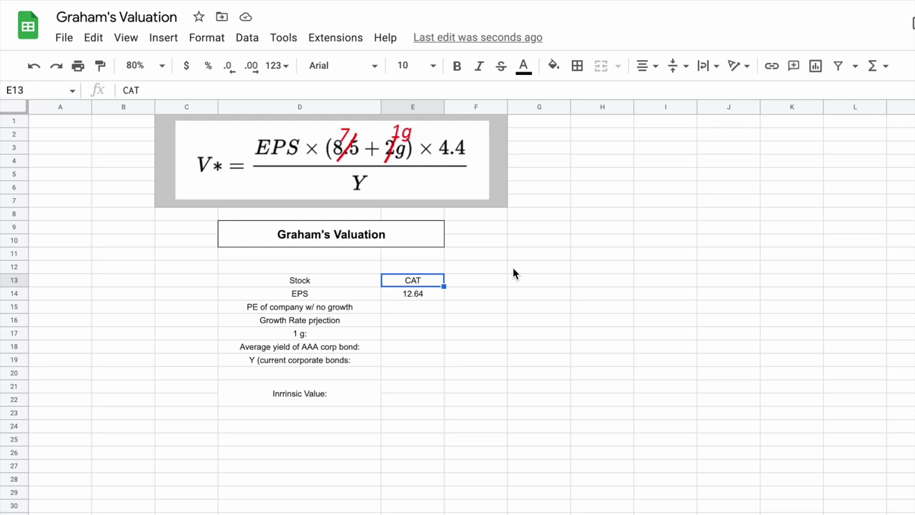
text(MSFT)
key(Return)
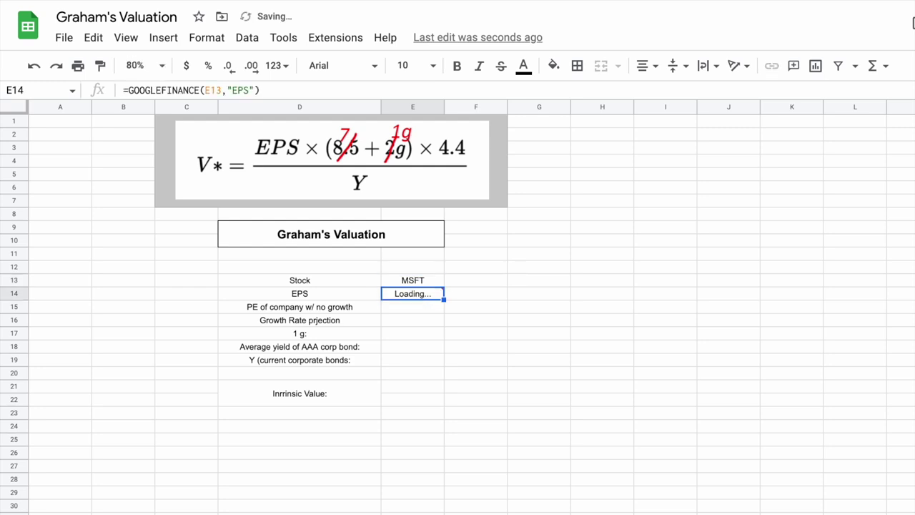
click(640, 258)
click(429, 298)
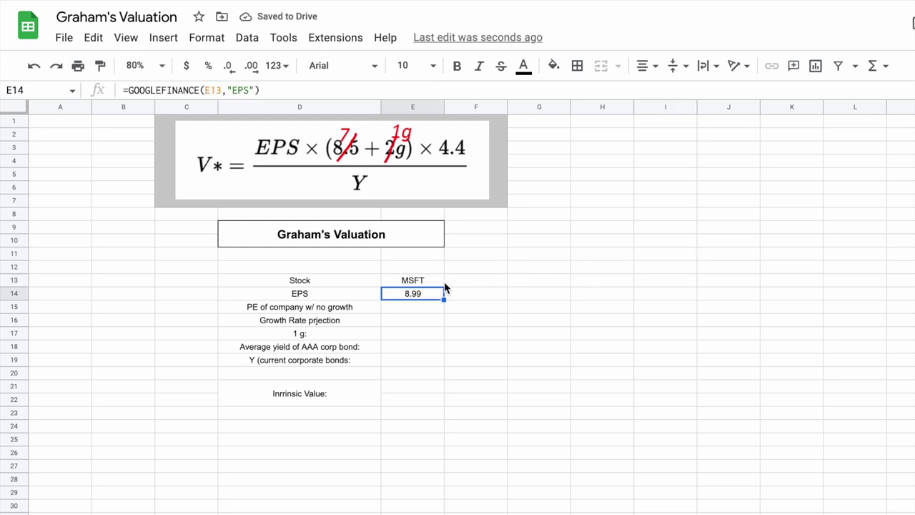
- Test the EPS formula again with AAPL as the stock in cell E13
click(434, 283)
text(AAPL)
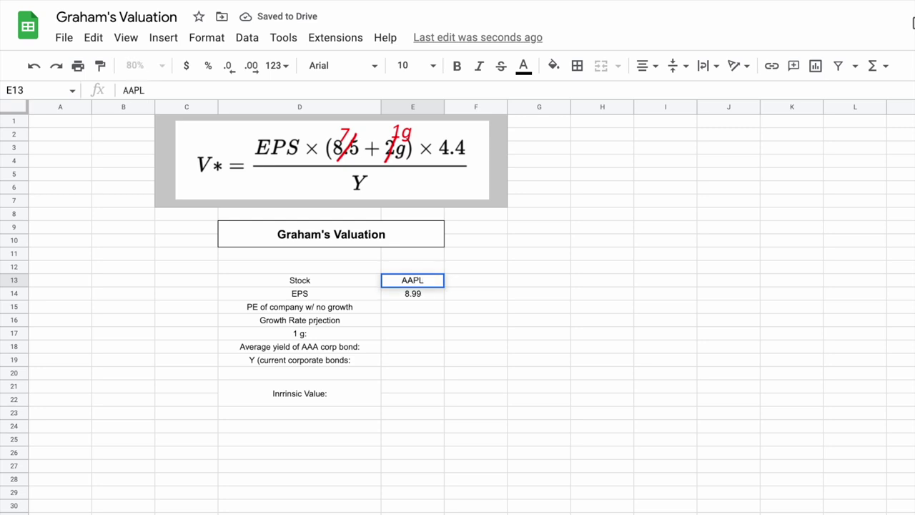
key(Return)
click(521, 280)
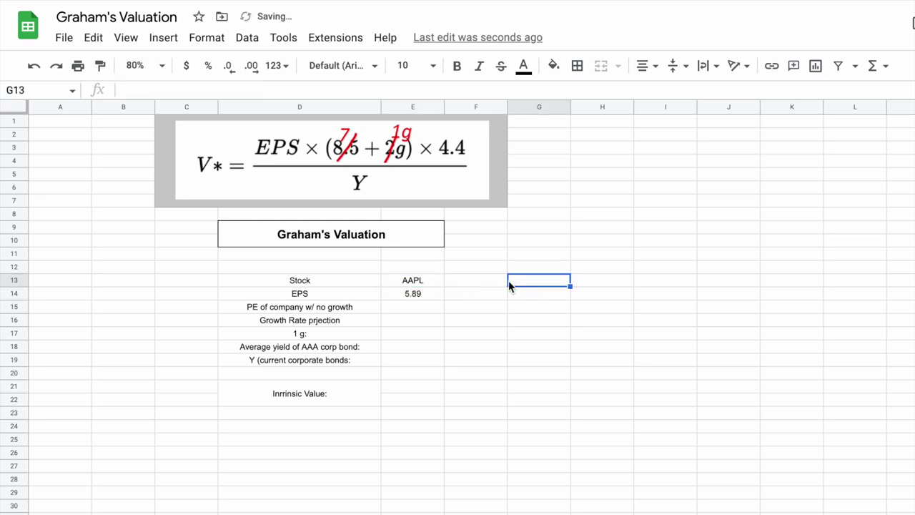
- Set the stock in cell E13 back to CAT so the EPS formula reloads
click(431, 278)
text(CAT)
key(Return)
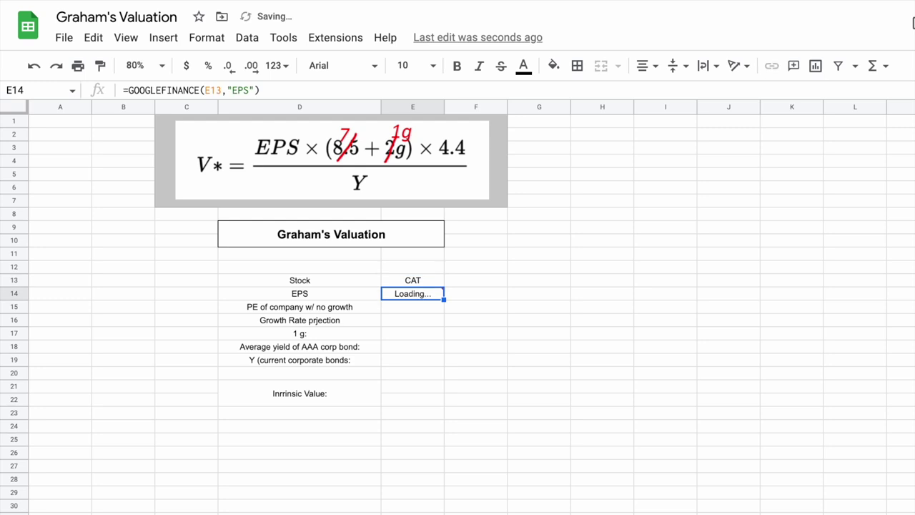
click(524, 279)
click(434, 294)
- Enter 7 in cell E15 as the PE of a company with no growth
click(323, 308)
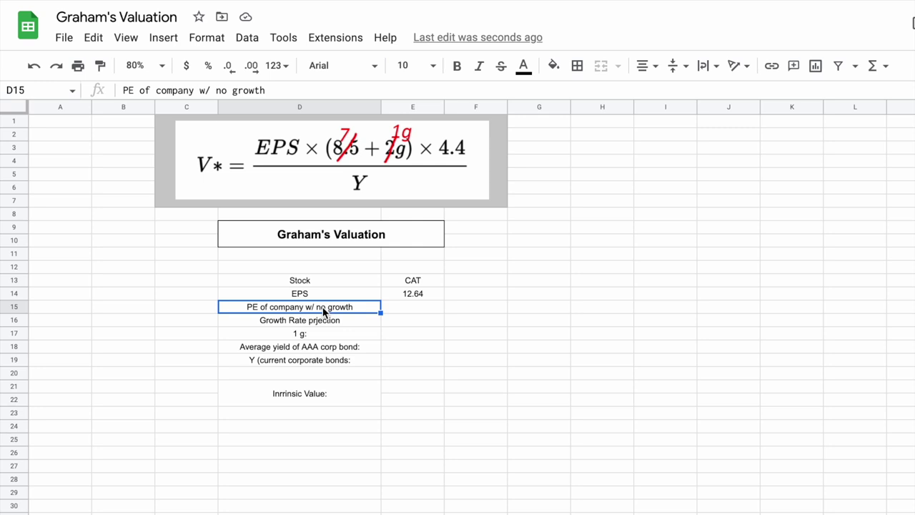
click(401, 309)
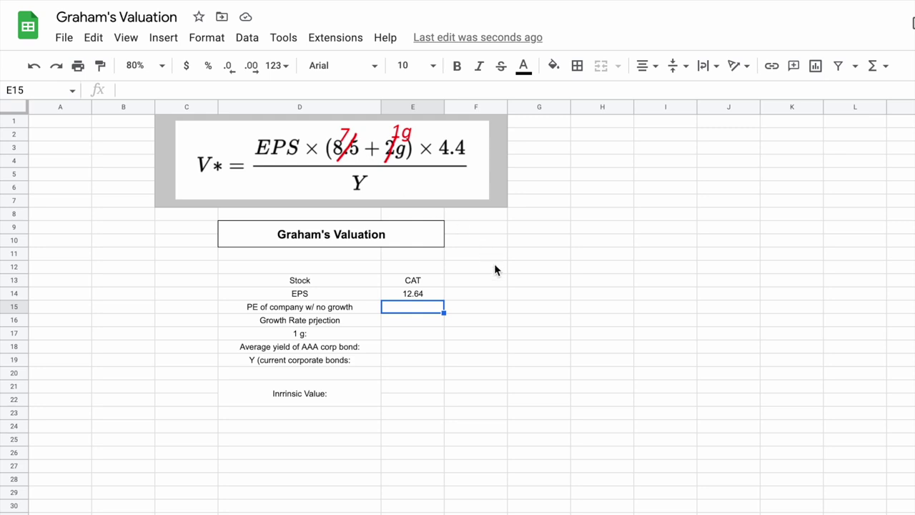
text(7)
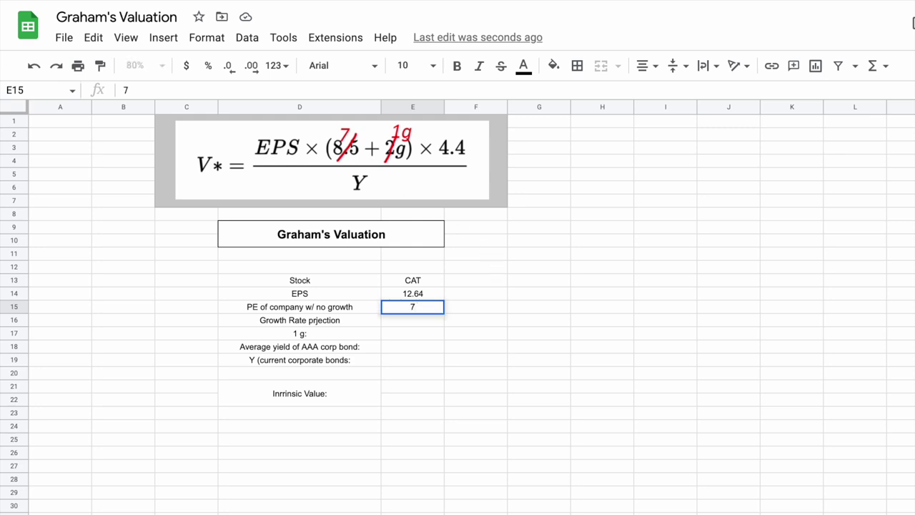
key(Return)
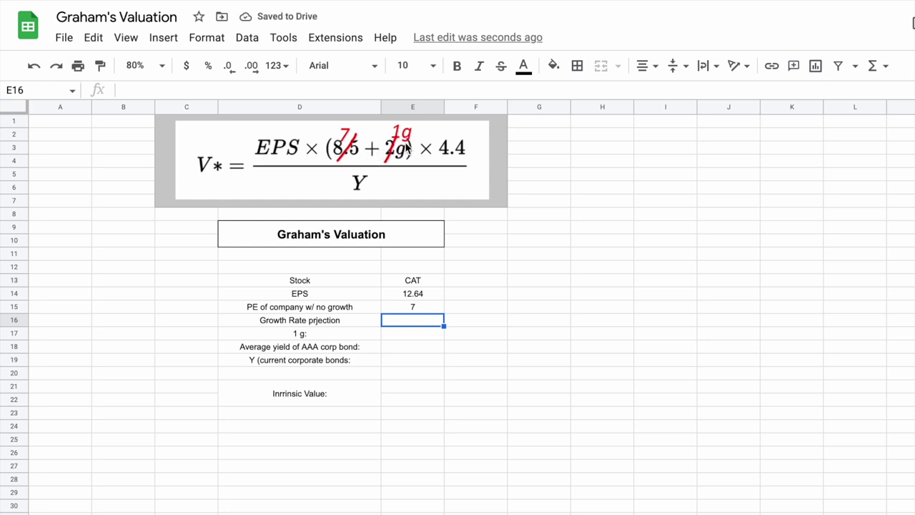
- Enter 1 in cell E17 as the value for 1 g
click(346, 337)
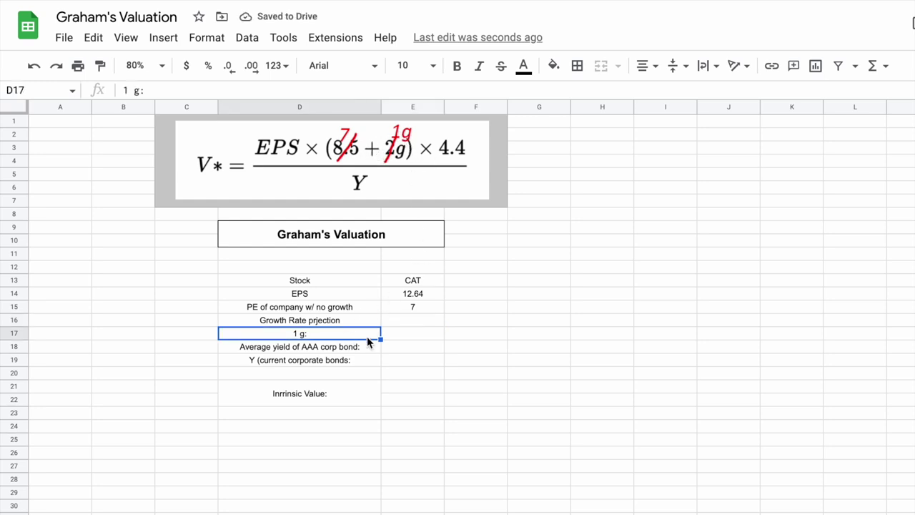
click(402, 334)
text(1)
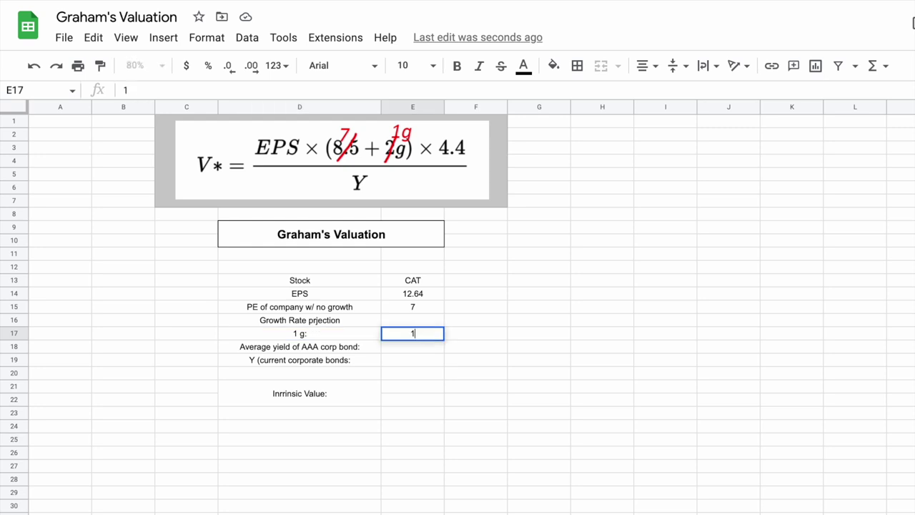
key(Return)
- For the growth rate projection in cell E16, search Yahoo Finance for "cat" and open the Caterpillar Inc. quote page
click(353, 321)
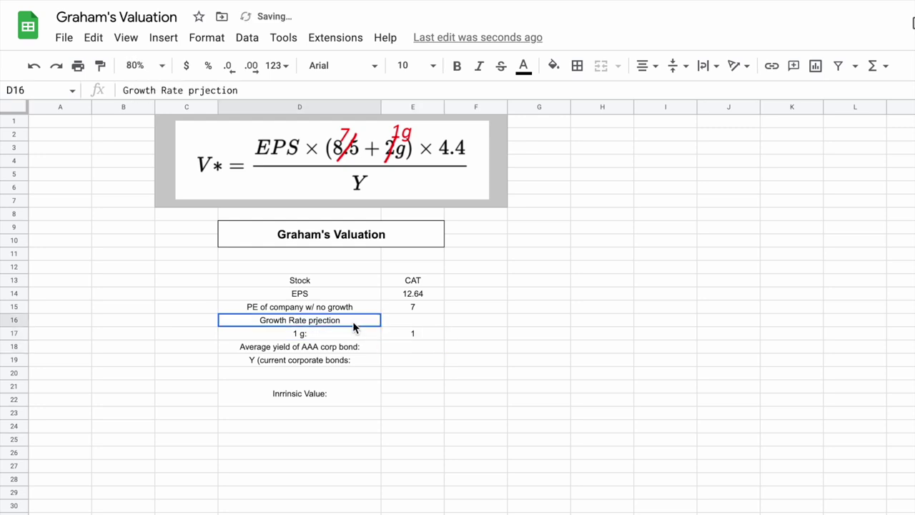
click(403, 325)
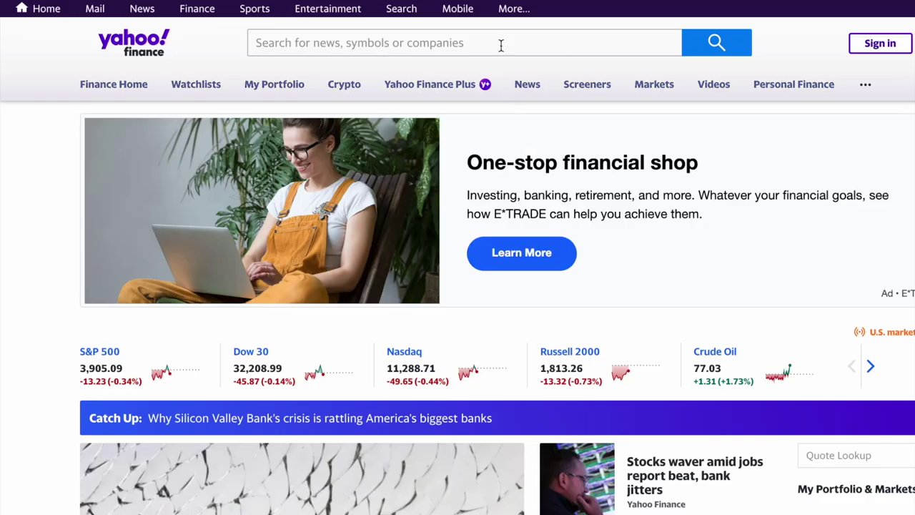
click(500, 41)
text(cay)
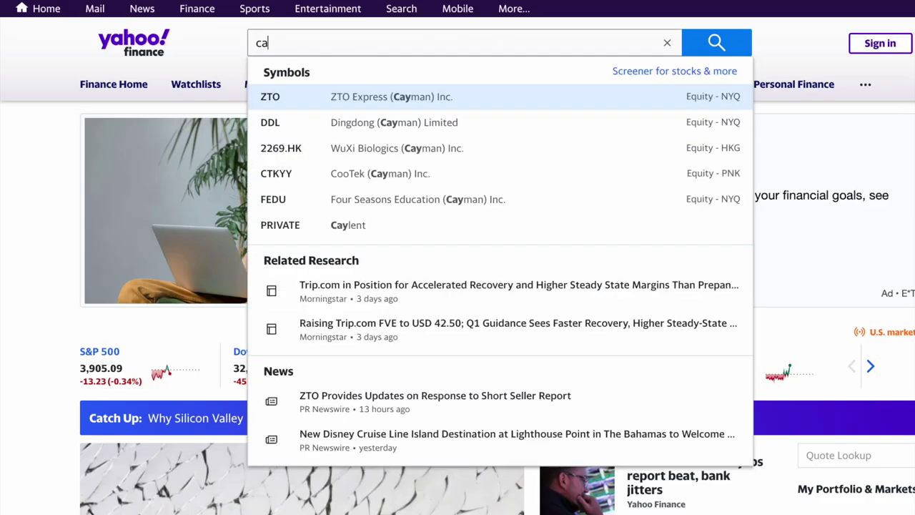
key(BackSpace)
text(t)
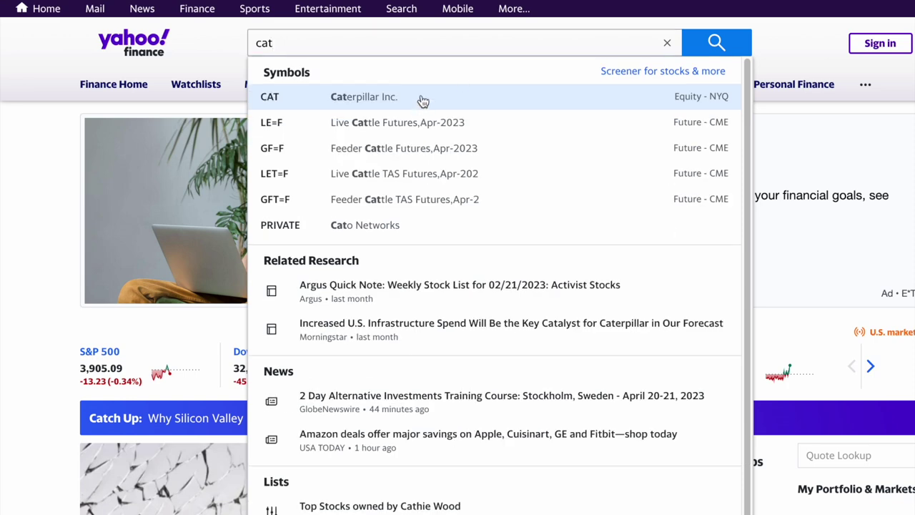
click(388, 101)
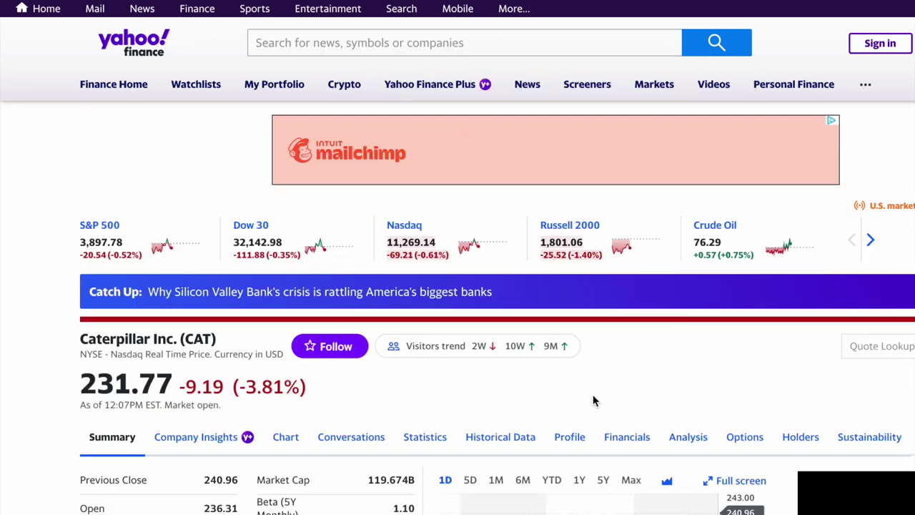
- Open Caterpillar's analysis page and check the growth estimate for the next 5 years (per annum)
scroll(594, 401, down, 3)
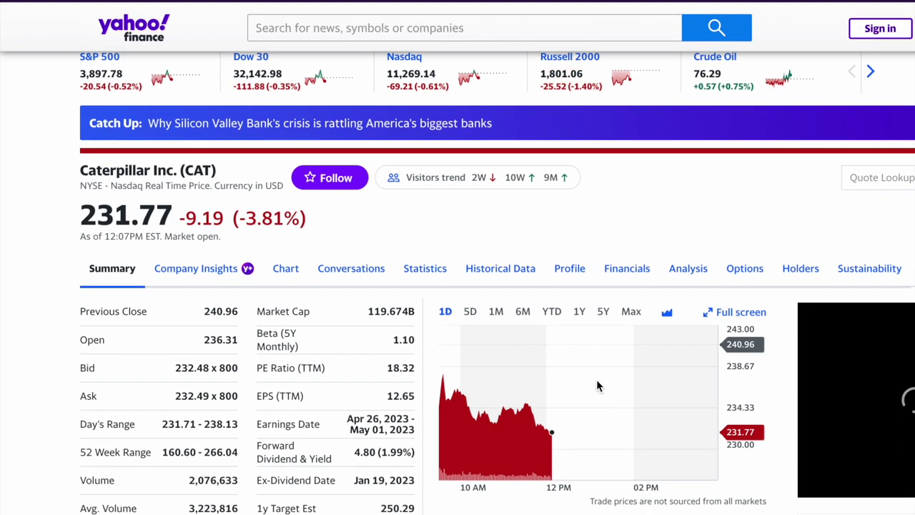
click(686, 275)
scroll(392, 306, down, 15)
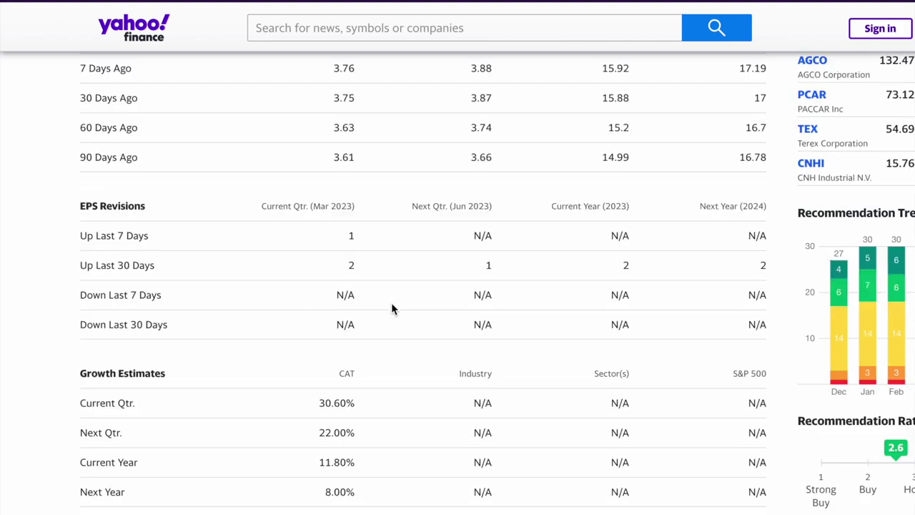
scroll(392, 309, up, 1)
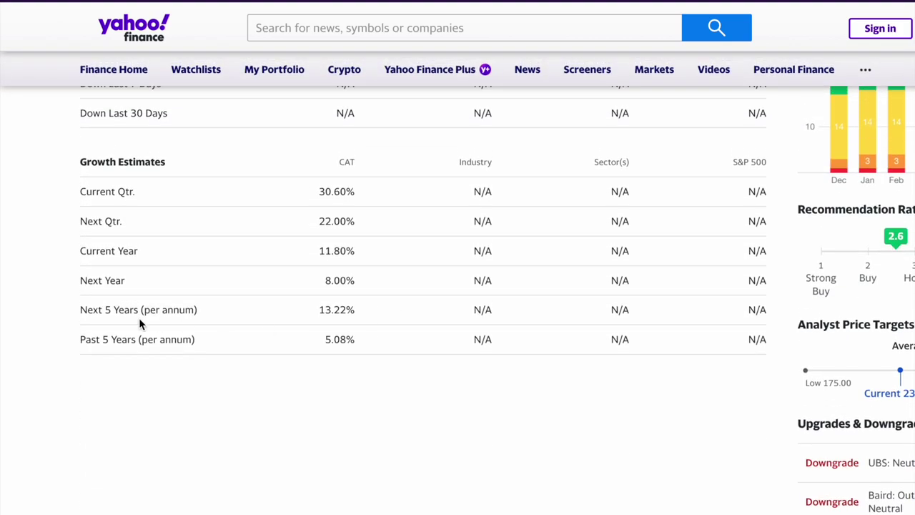
drag(314, 315, 371, 315)
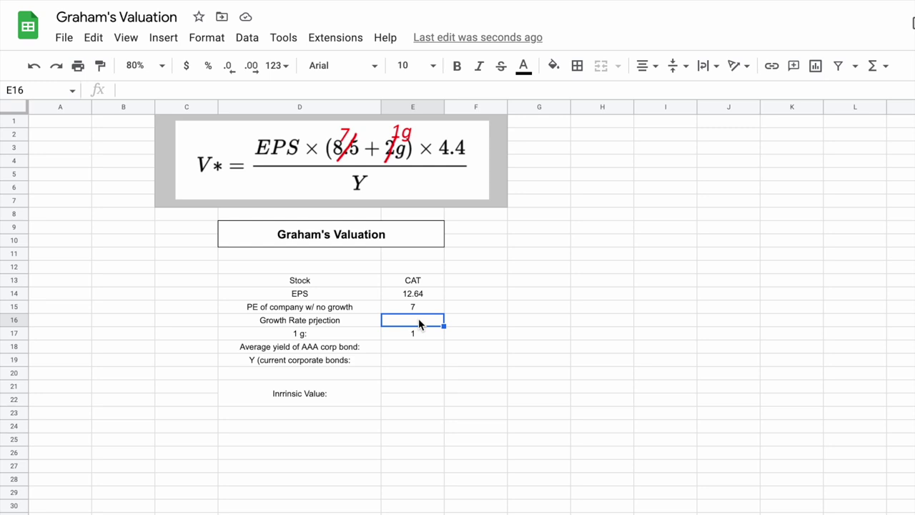
- In the Google Sheets valuation table, enter 12 as the growth rate projection in cell E16
text(12)
key(Return)
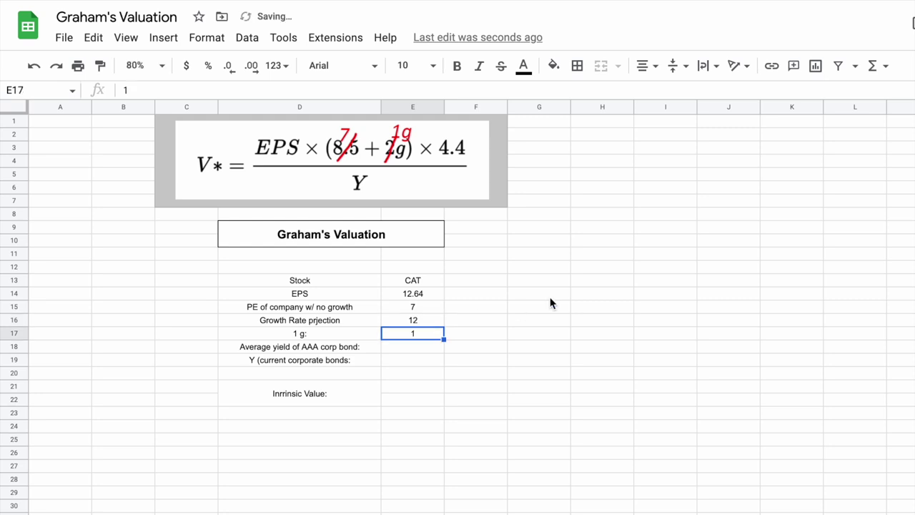
click(353, 348)
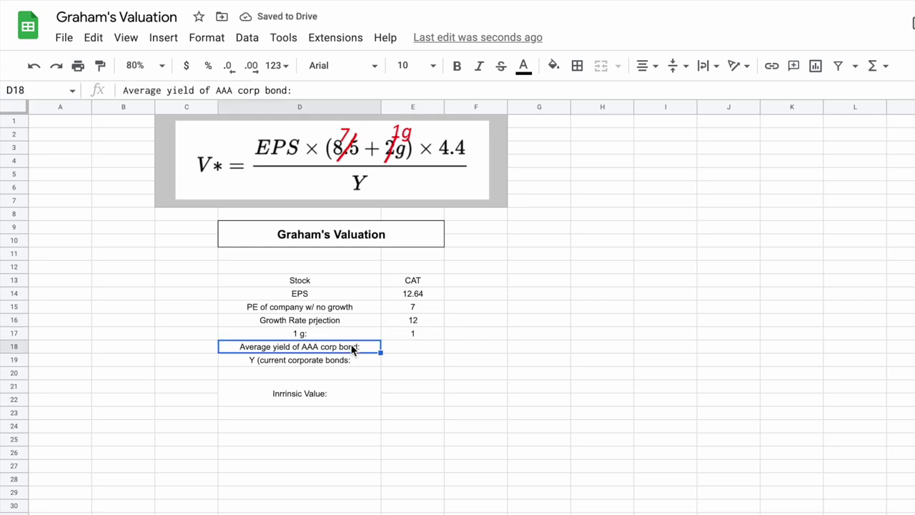
click(357, 365)
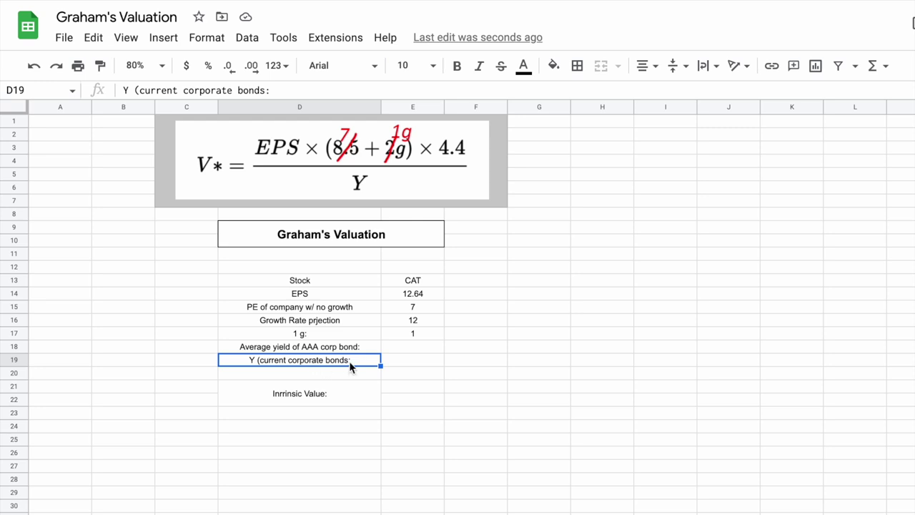
- Enter 4.4 in cell E18 as the average yield of AAA corporate bonds
click(421, 352)
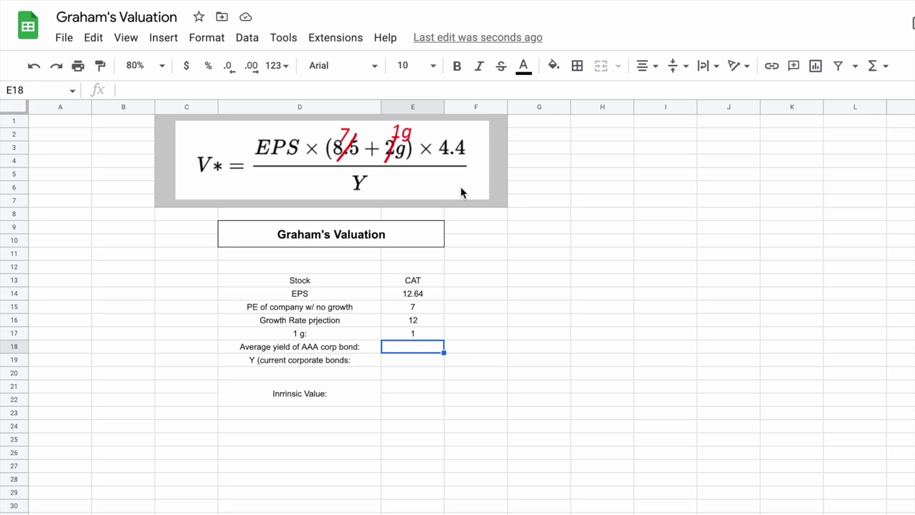
text(4.4)
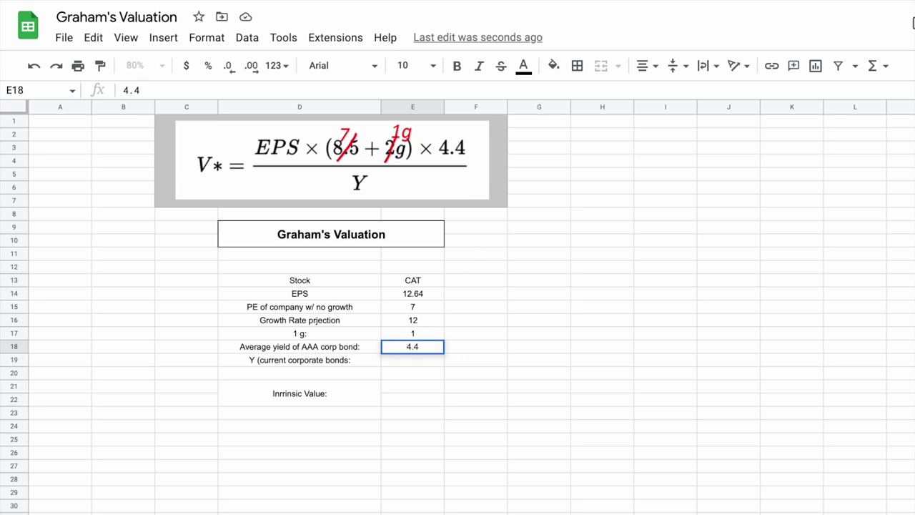
key(Return)
- Insert "AAA" into the label in cell D19 so it reads "Y (current AAA corporate bonds:"
click(335, 361)
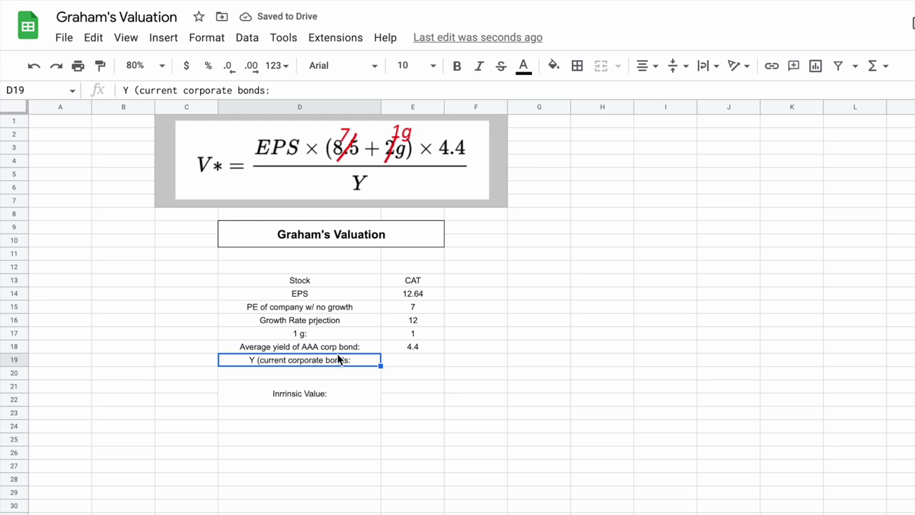
click(182, 91)
text(AAA)
key(Return)
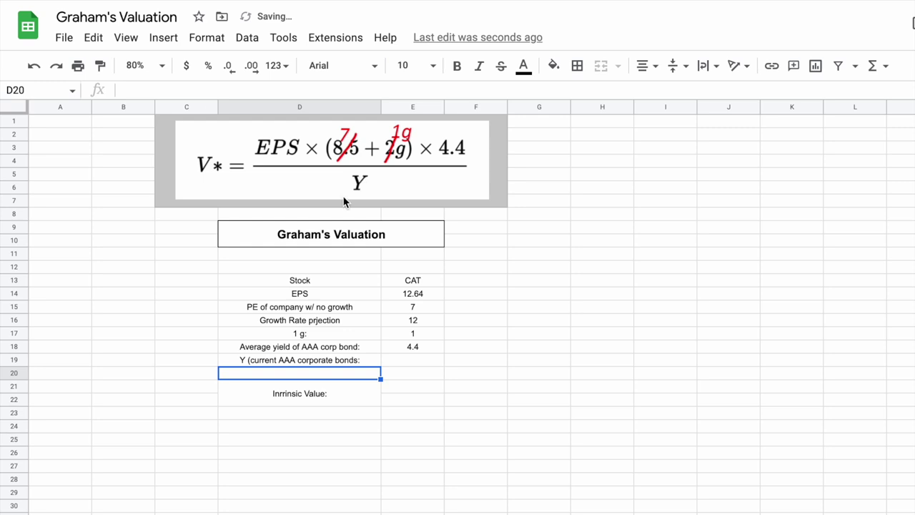
- For cell E19, switch to YCharts and check the current US Corporate AAA Effective Yield, its historical data and its 3-year chart
click(415, 361)
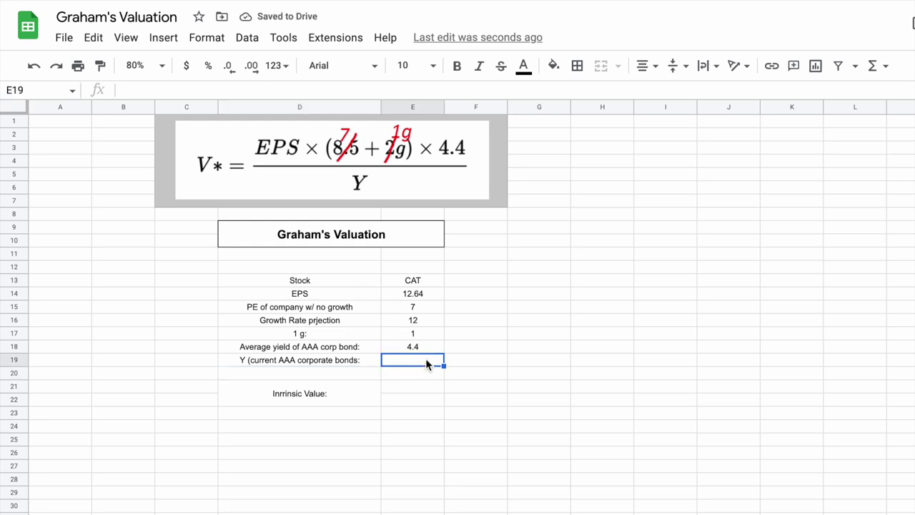
key(ctrl+Tab)
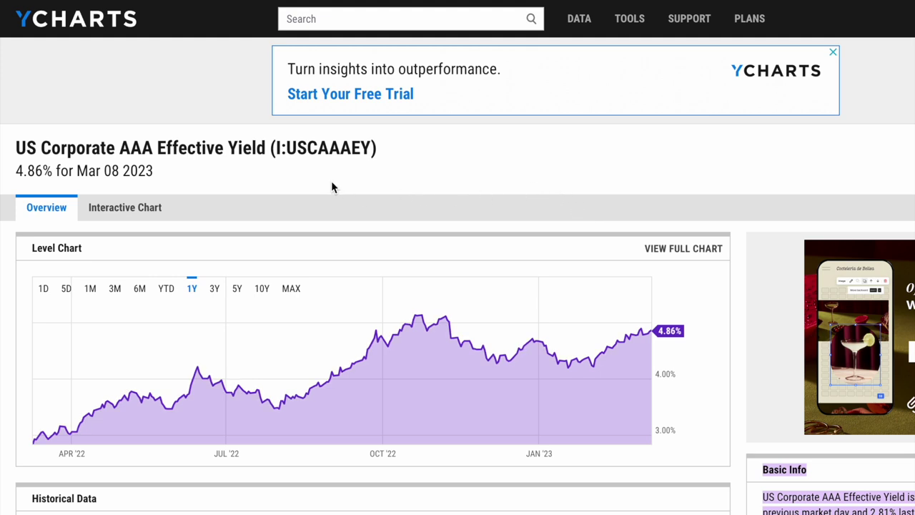
drag(6, 176, 55, 169)
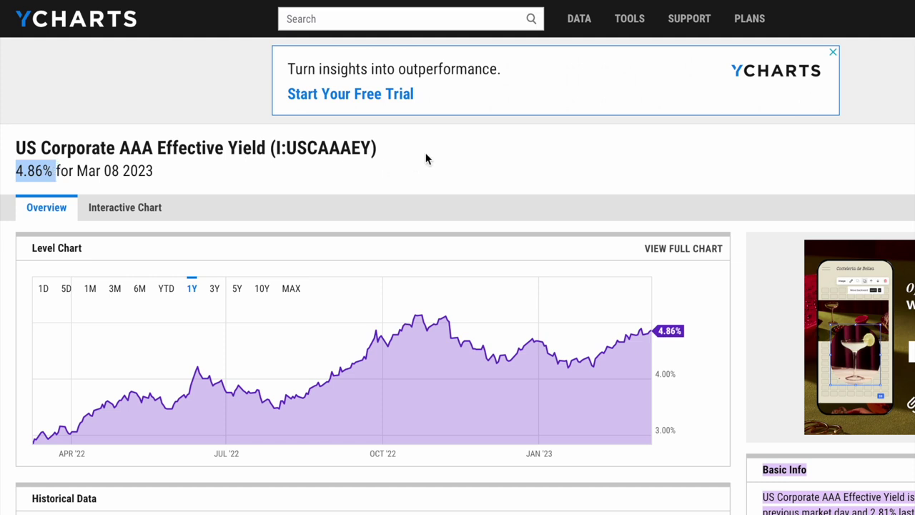
scroll(426, 159, down, 6)
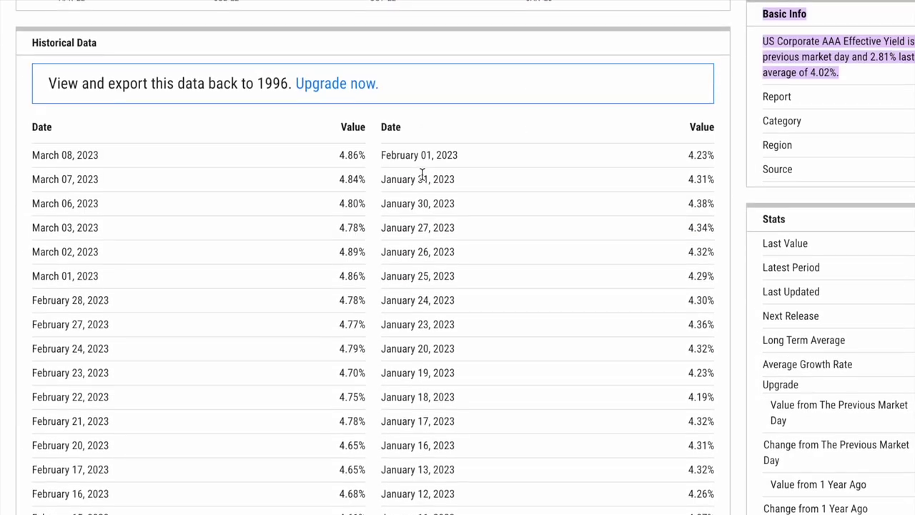
scroll(259, 151, down, 2)
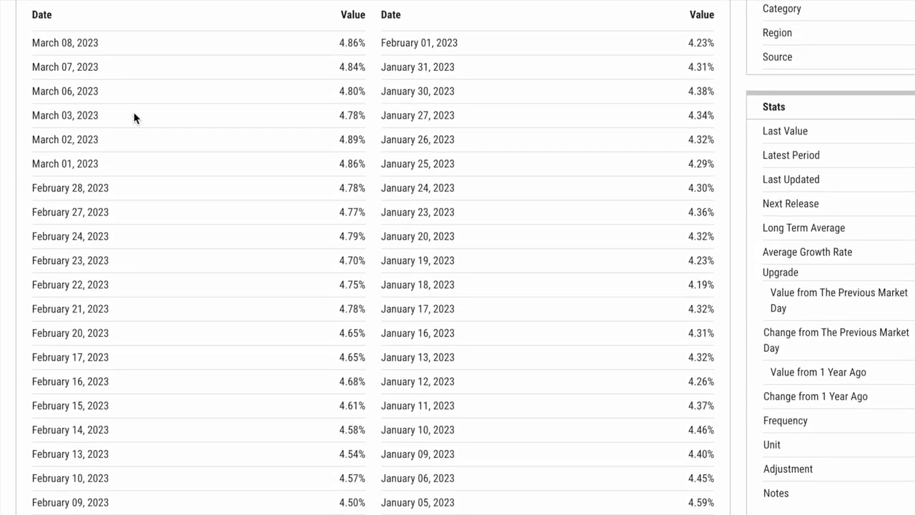
scroll(329, 349, up, 8)
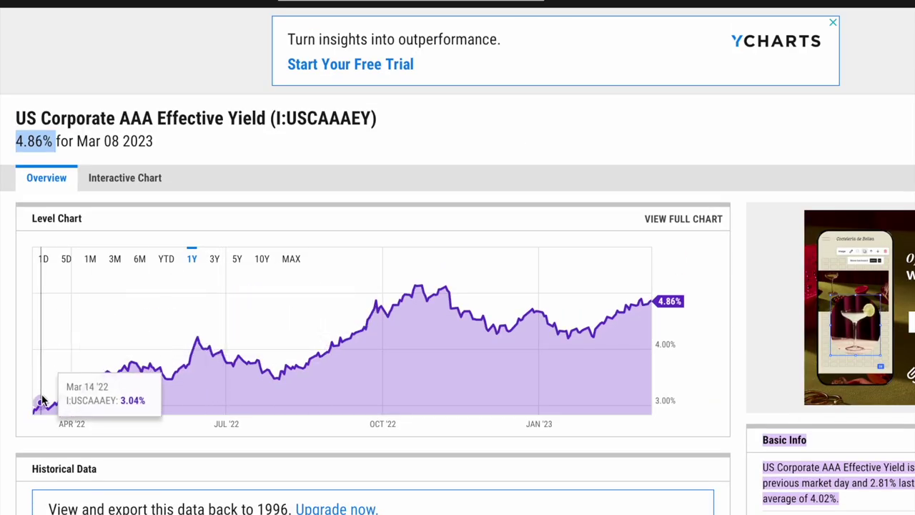
click(214, 259)
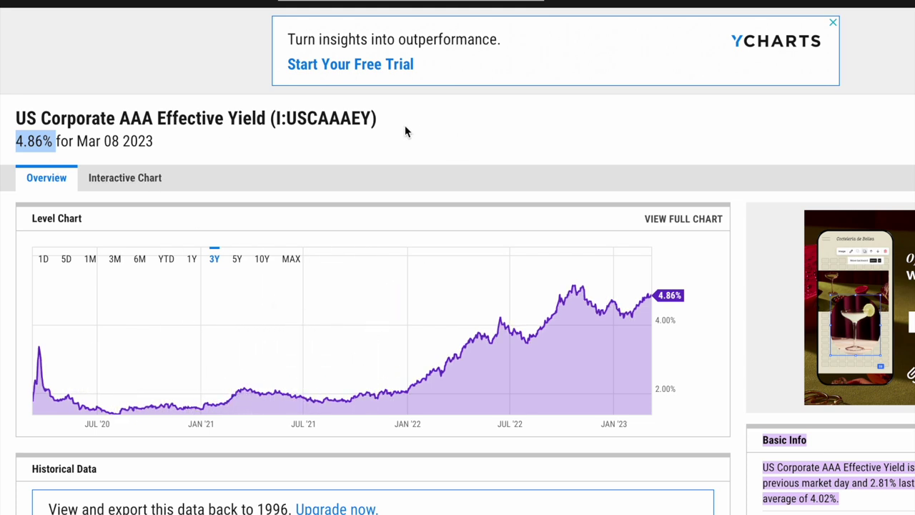
- Back in the Google Sheets valuation table, enter 4.86 in cell E19 as the current AAA corporate bond yield
key(ctrl+Tab)
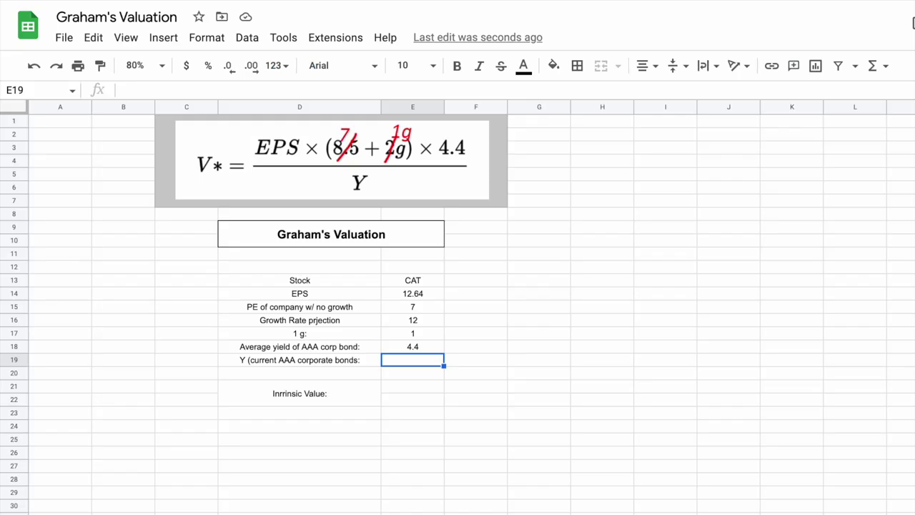
text(4.)
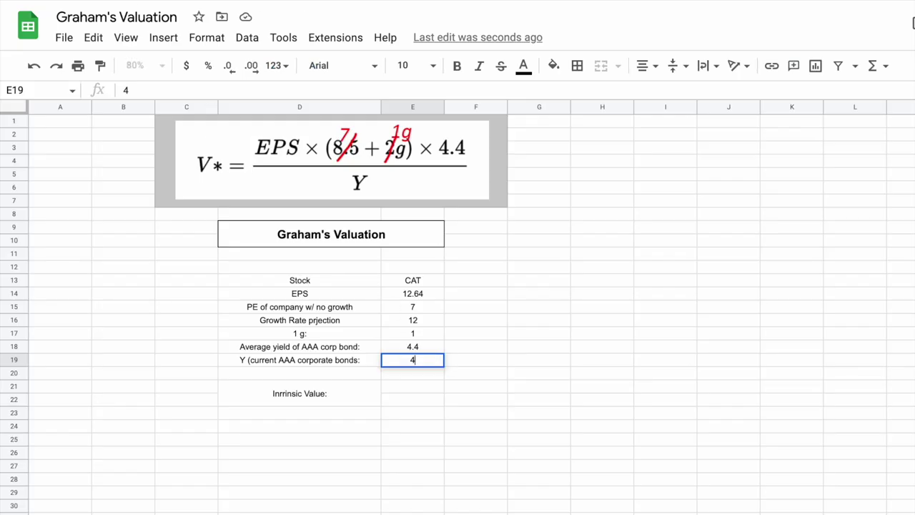
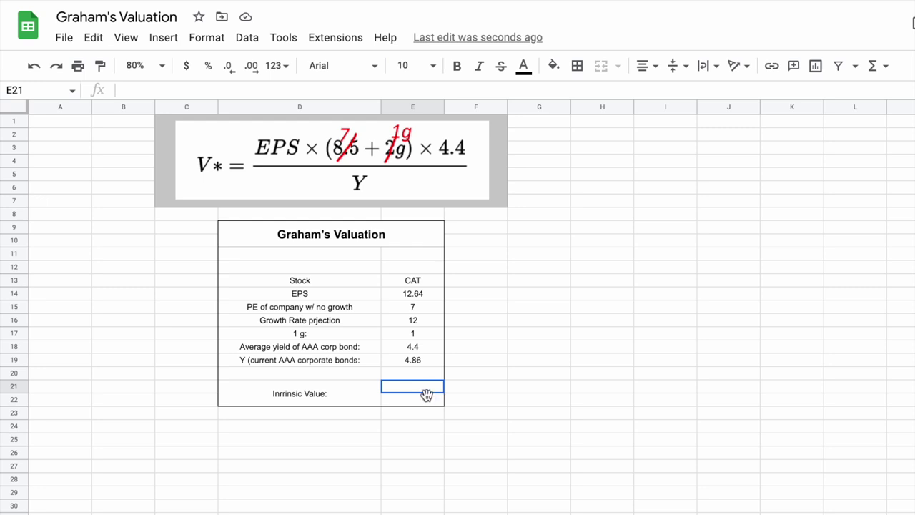
- Merge cells E21:E22 beside the intrinsic value label and select the merged cell
click(603, 68)
key(Right)
key(Right)
click(409, 393)
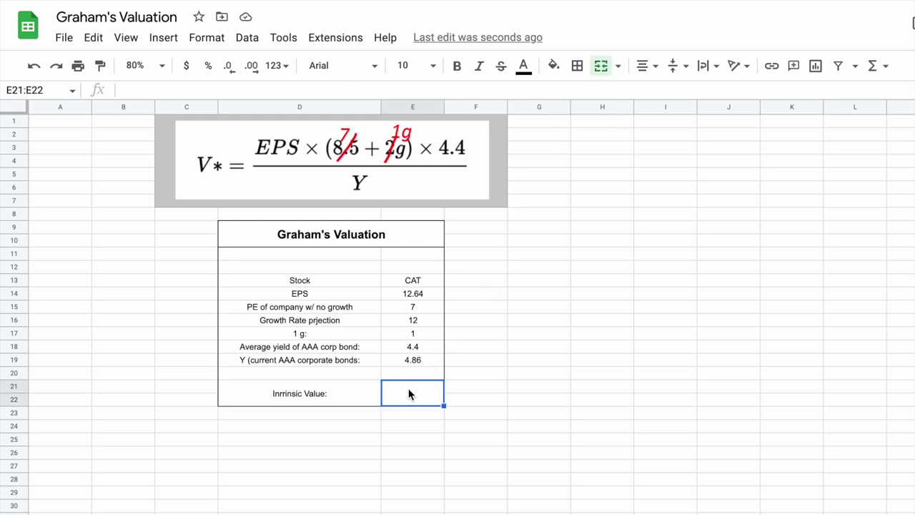
- Begin the intrinsic value formula in merged cell E21:E22 with =E14*(E15+(E17*E16))
text(=)
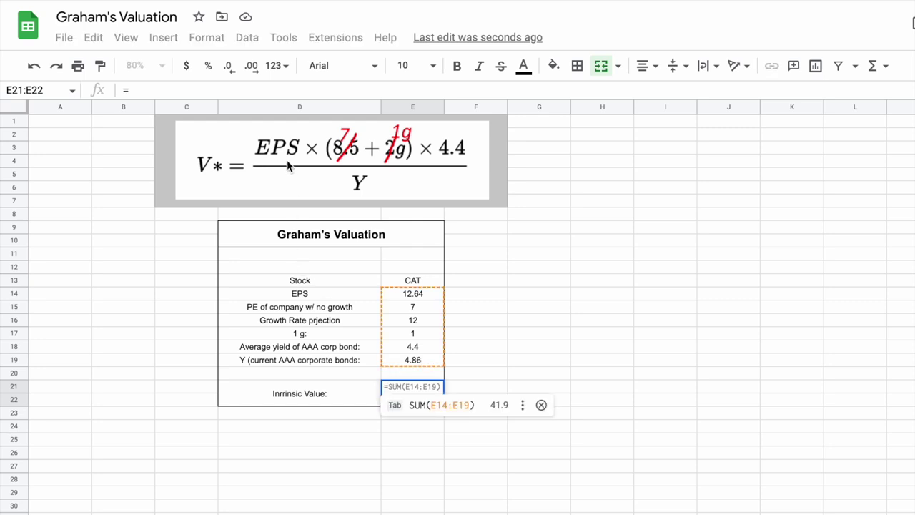
click(424, 293)
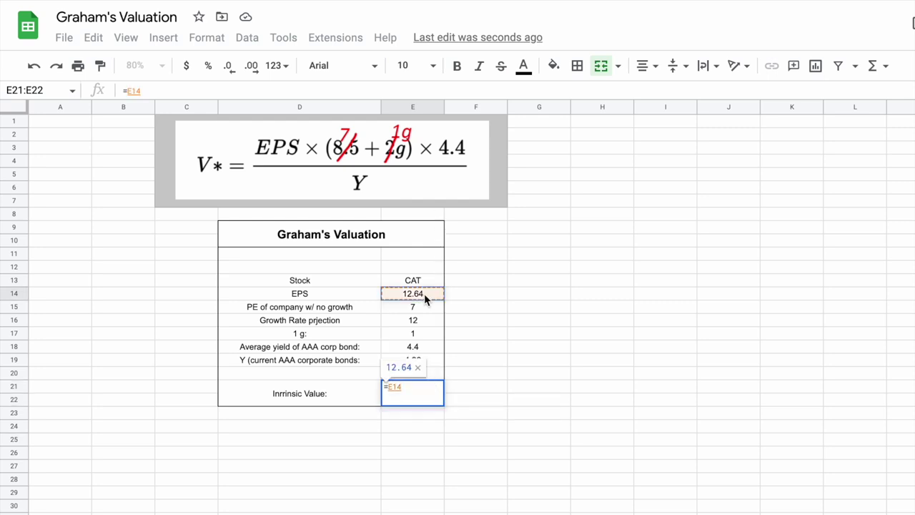
text(*()
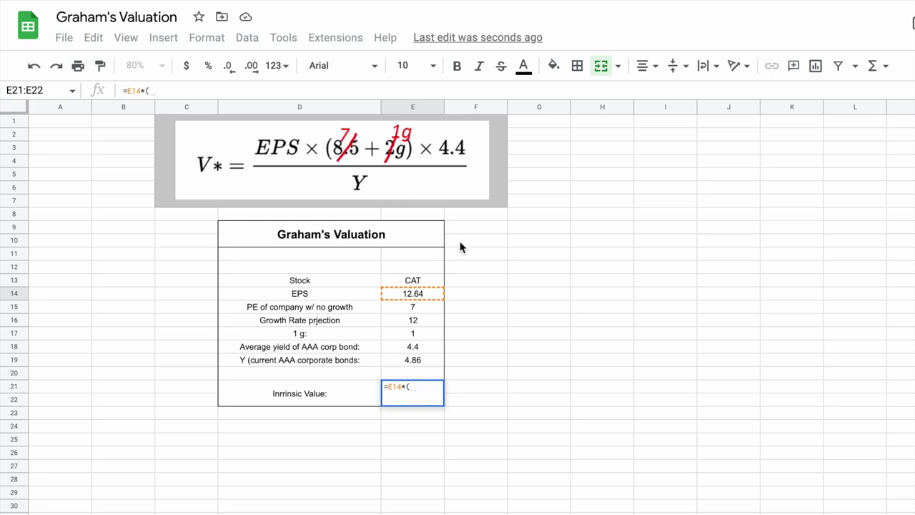
click(424, 308)
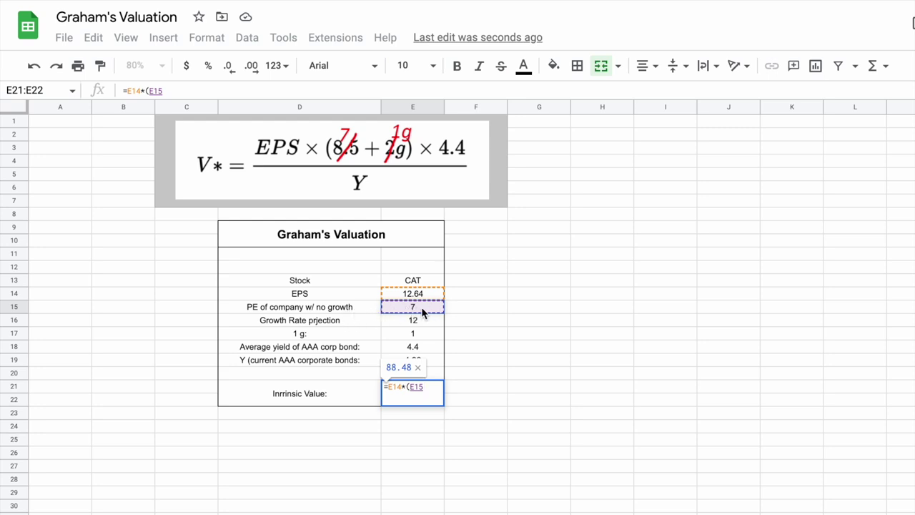
text(+()
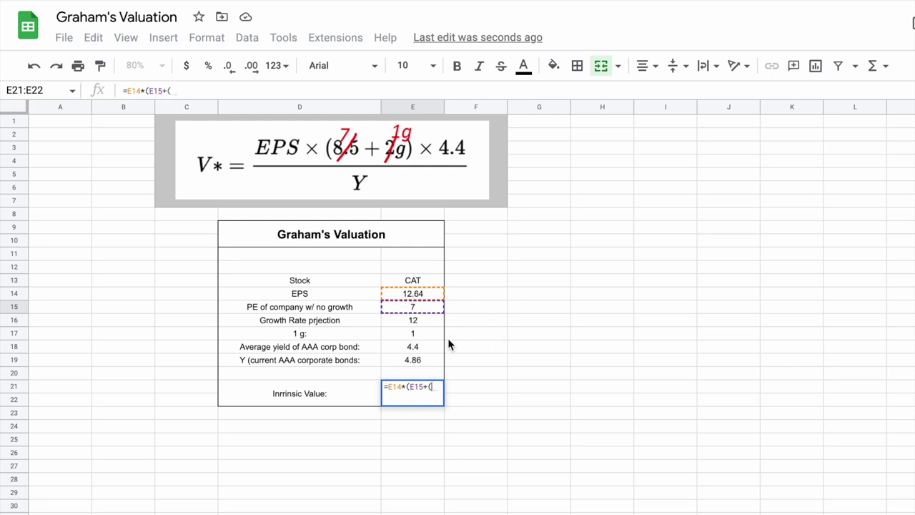
click(418, 333)
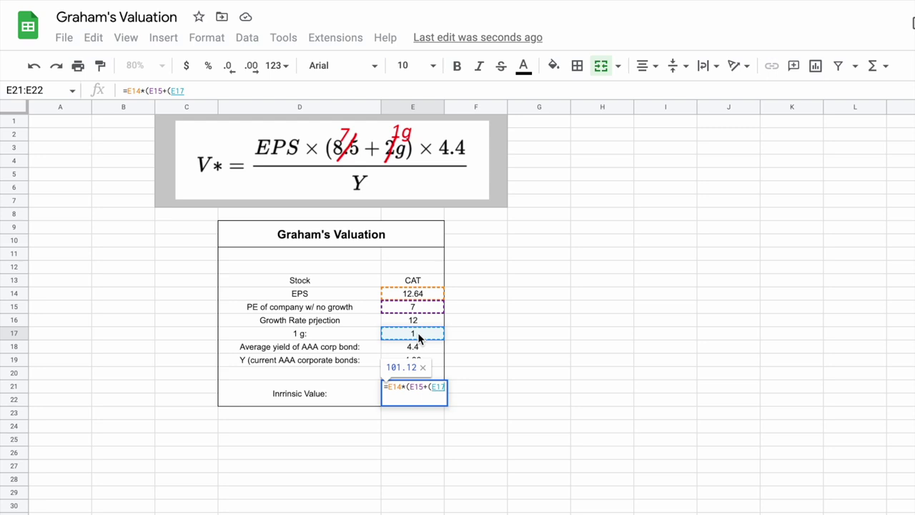
text(*)
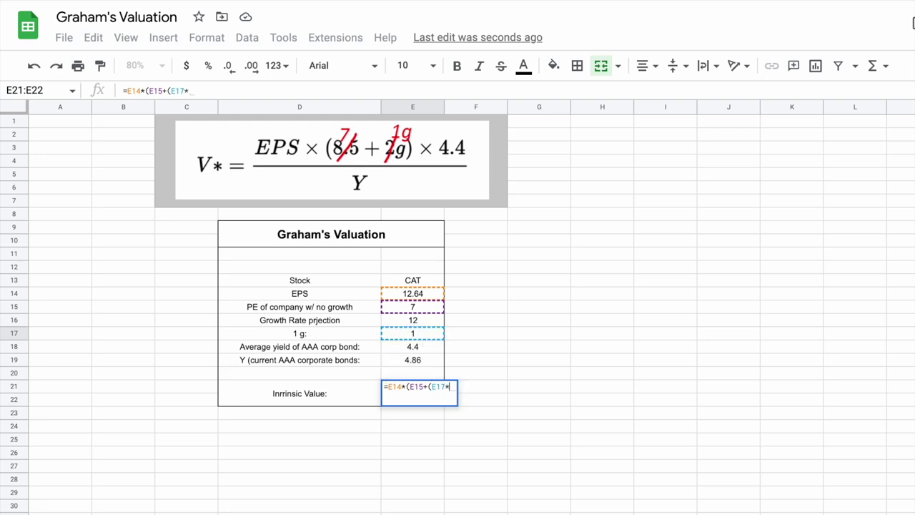
click(421, 324)
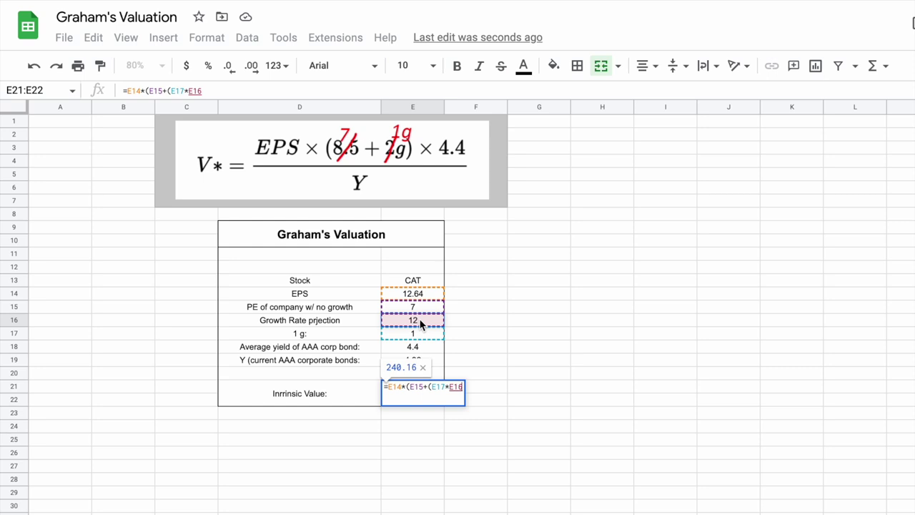
text()))
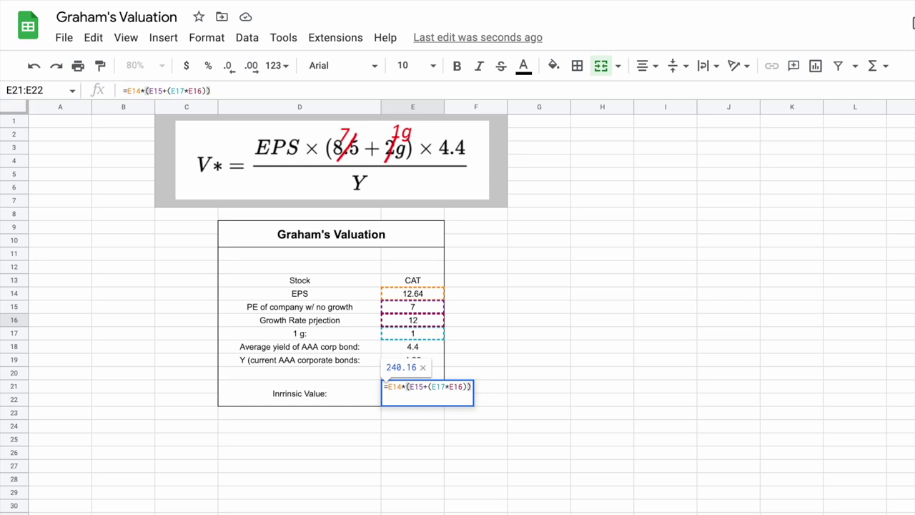
- Multiply the formula by E18 and enclose the numerator in double parentheses, giving =((E14*(E15+(E17*E16))*E18))
text(*)
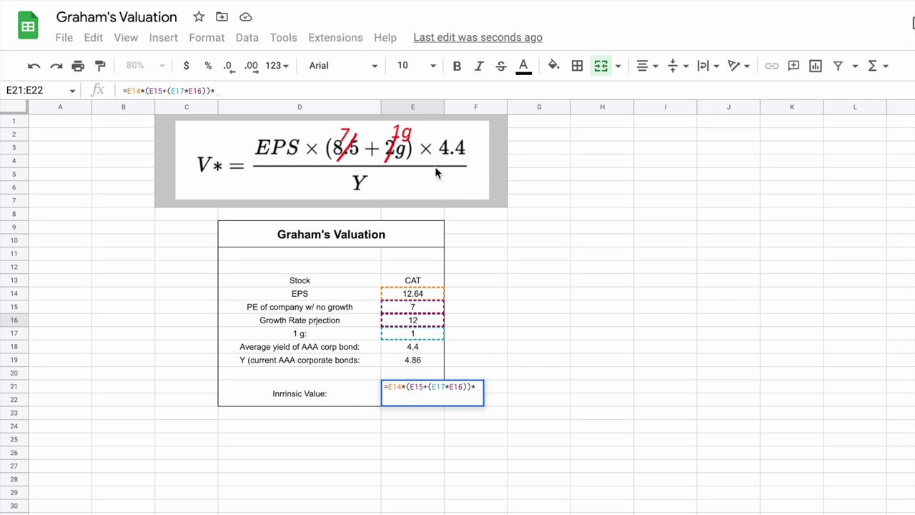
click(427, 347)
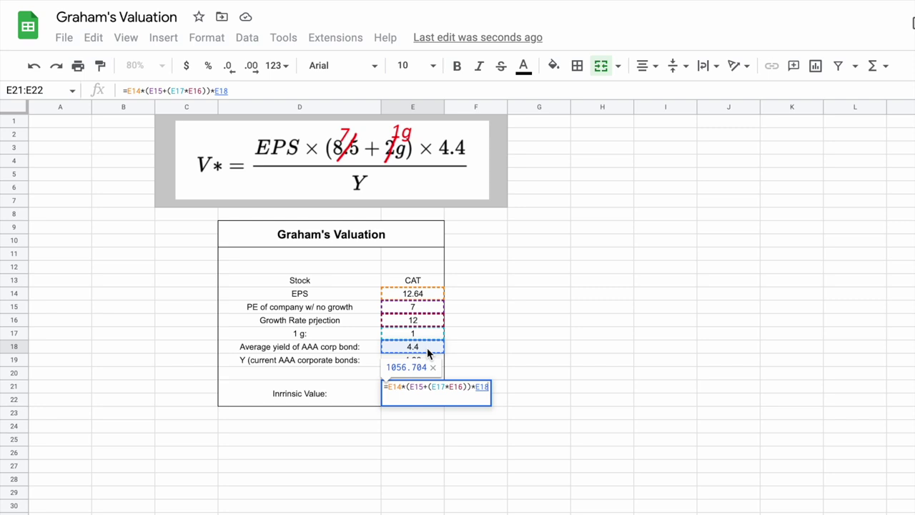
text())
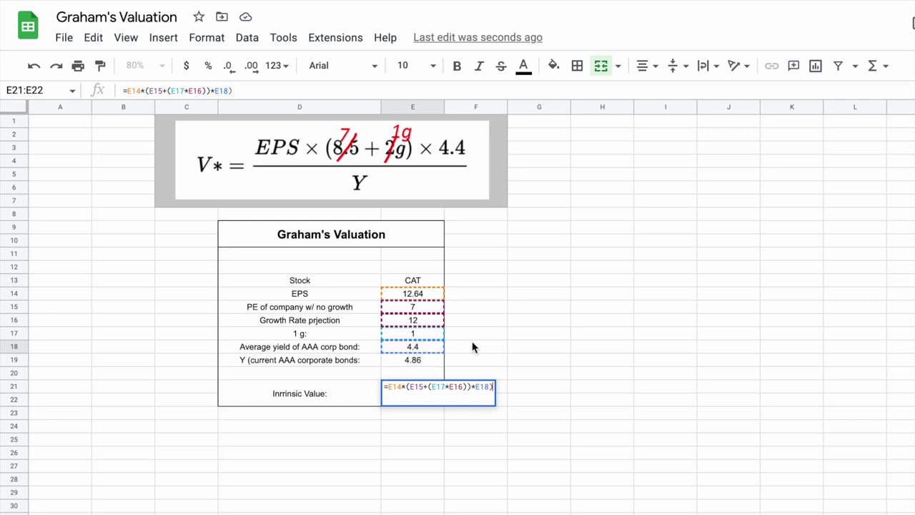
click(390, 397)
text(()
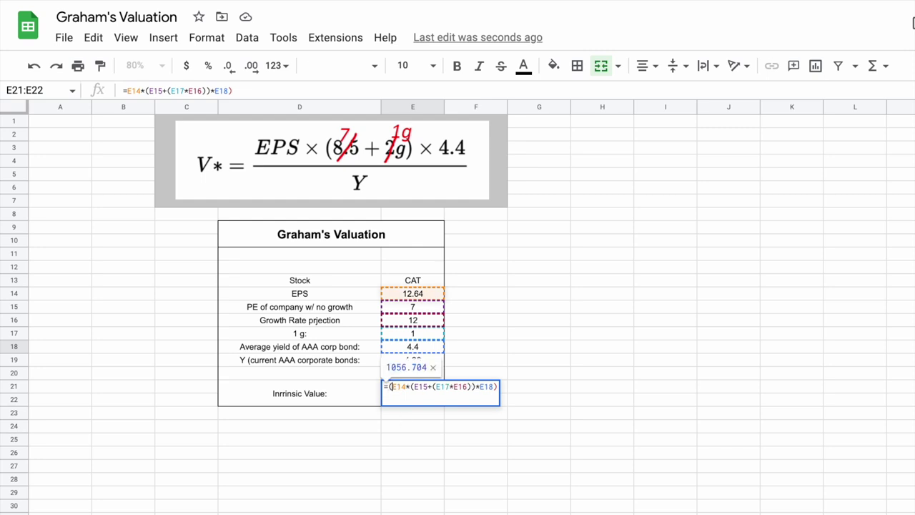
click(498, 386)
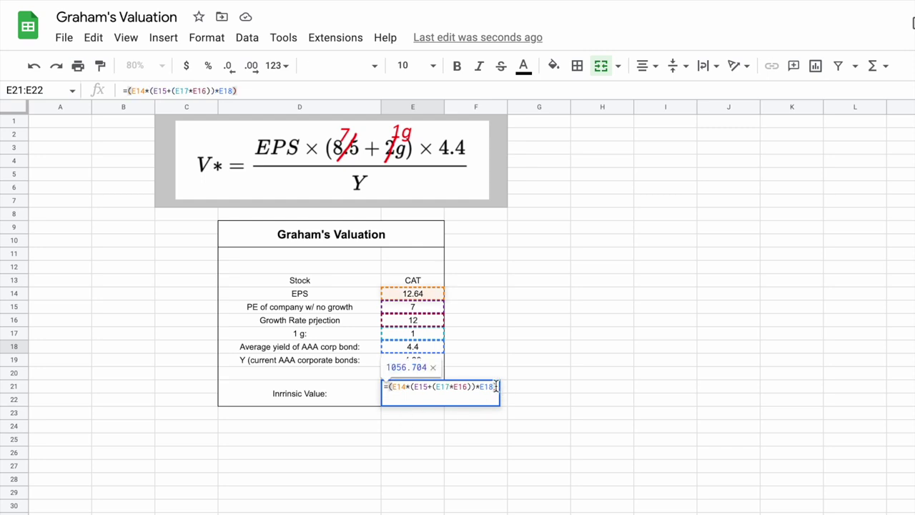
text())
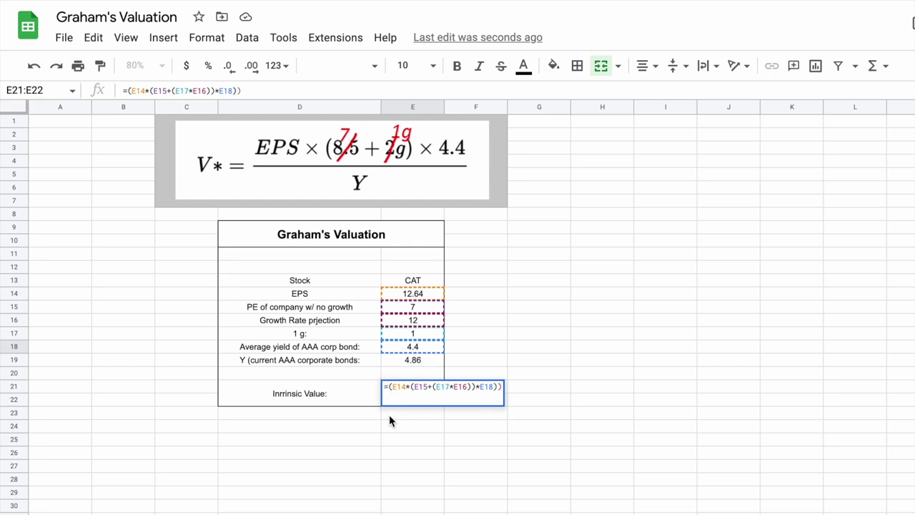
click(386, 386)
text(()
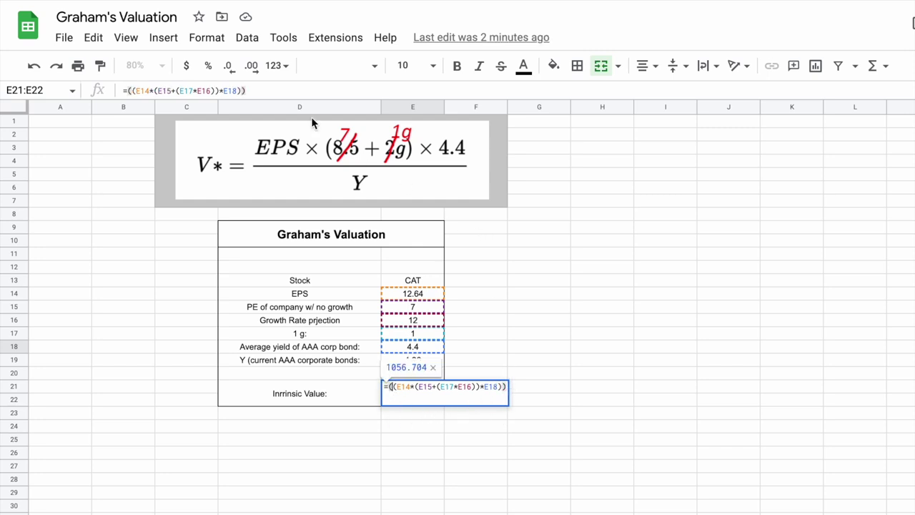
- Complete the intrinsic value formula by dividing the numerator by E19, and format the result as dollar currency
click(290, 90)
text(/)
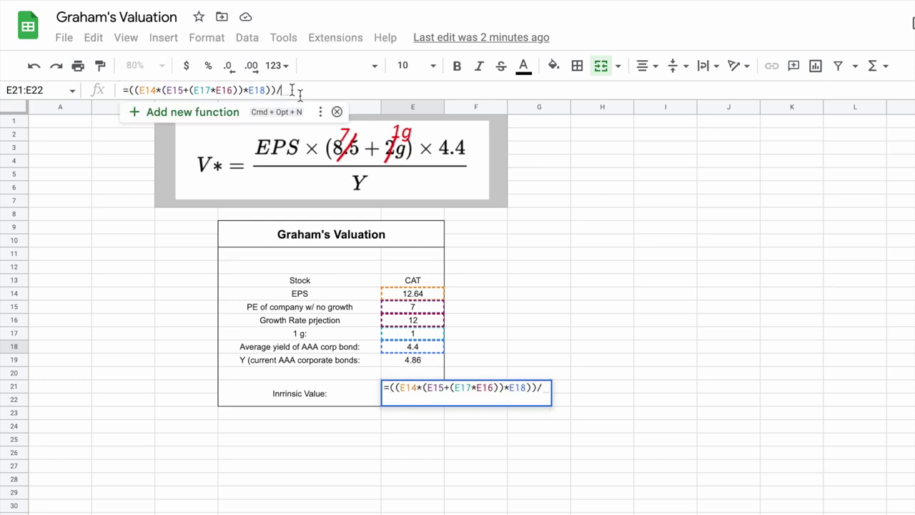
click(424, 366)
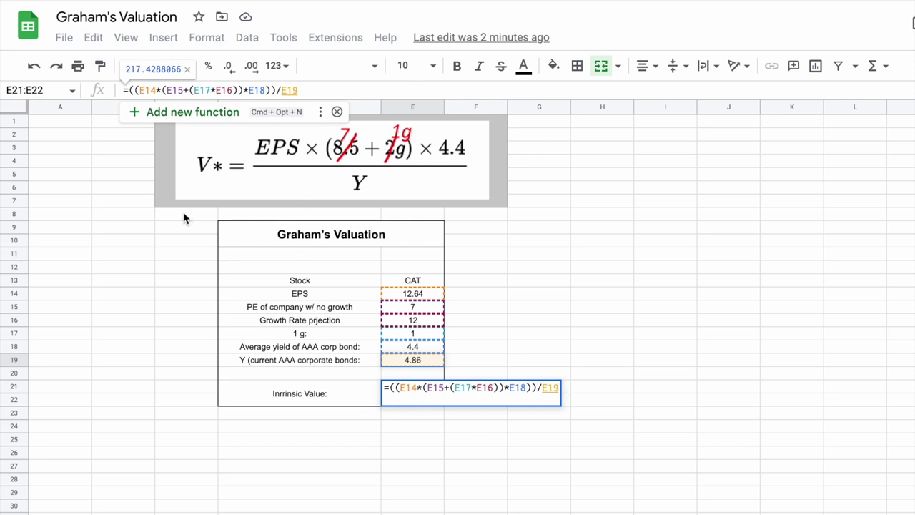
key(Return)
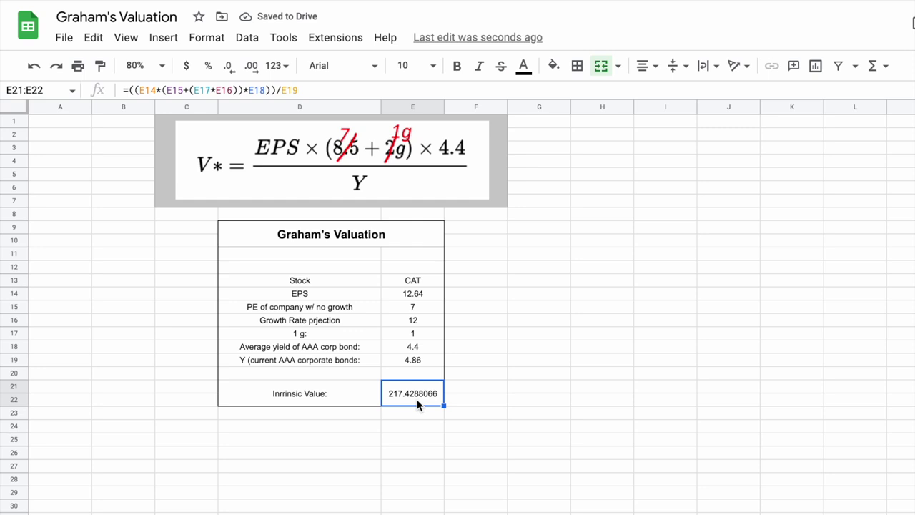
click(189, 70)
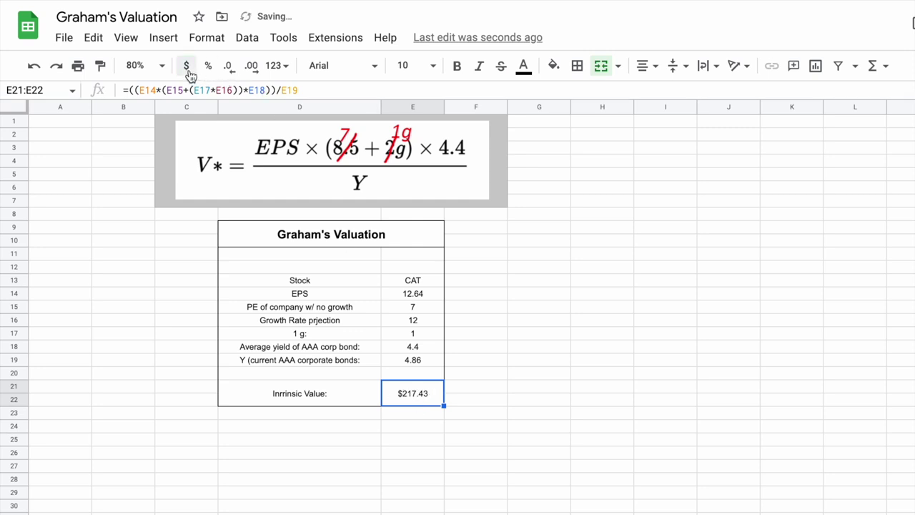
- Set the font size of the calculated intrinsic value in merged cell E21:E22 to 12 and reselect the cell
click(432, 65)
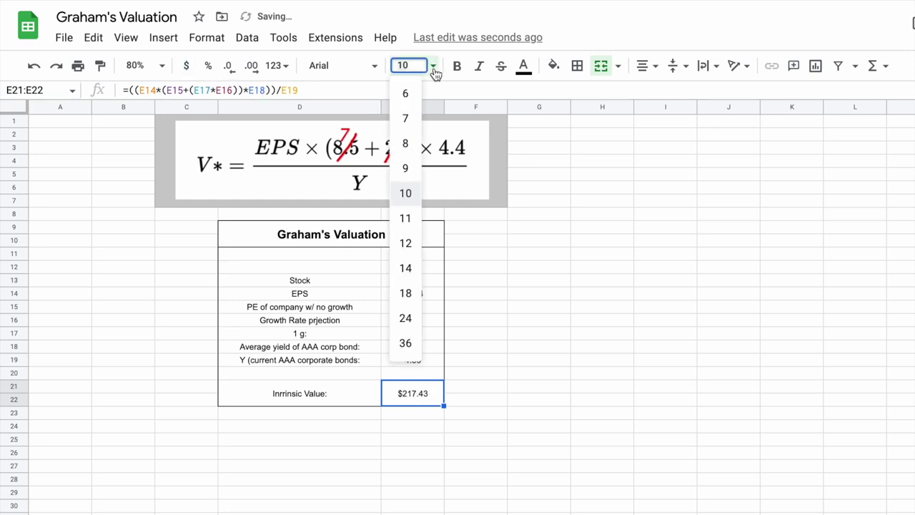
click(405, 243)
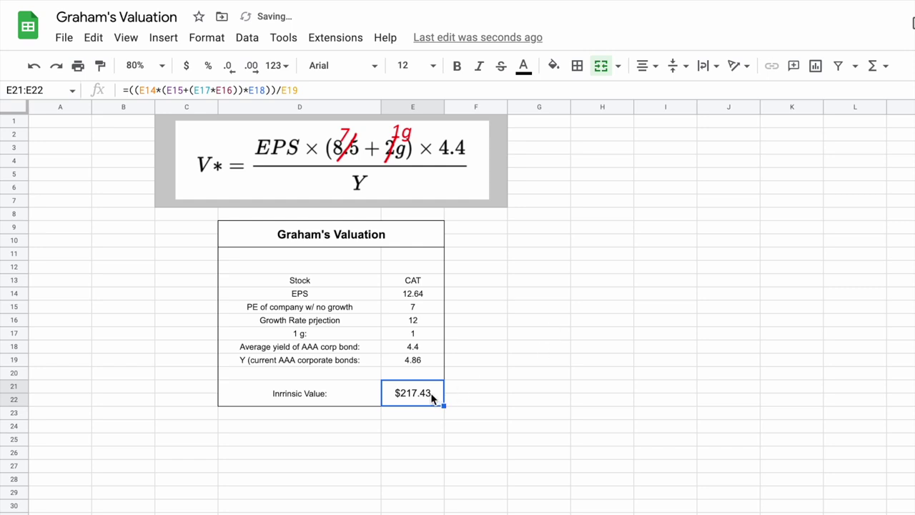
drag(347, 399, 388, 399)
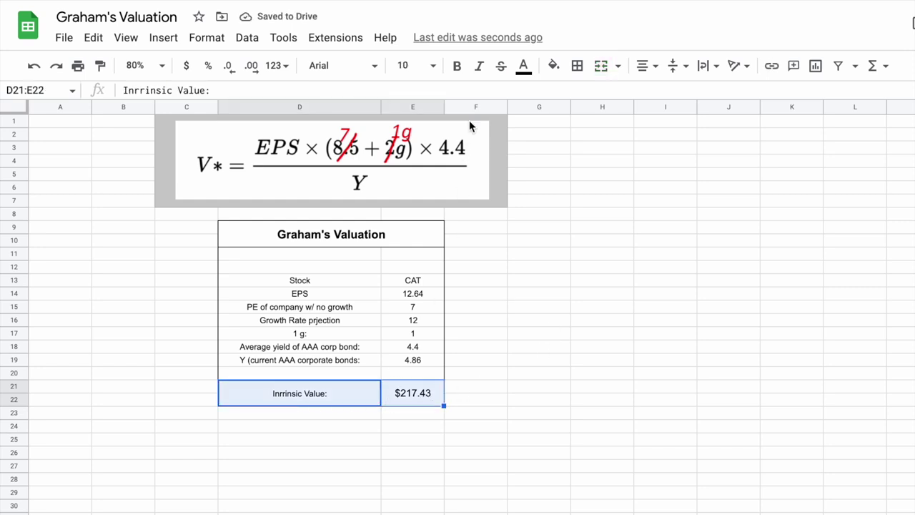
click(420, 403)
drag(427, 290, 425, 365)
click(429, 396)
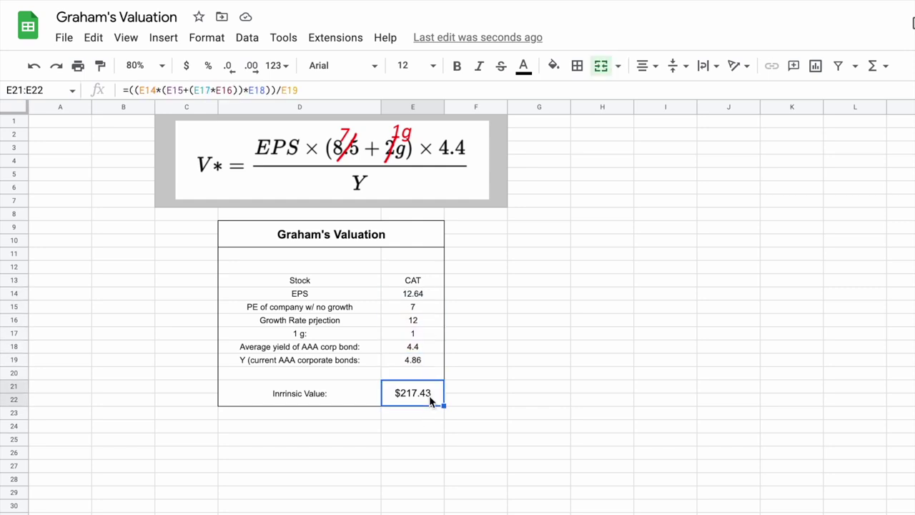
- Test a growth rate projection of 15 in E16 and select the intrinsic value cell
click(427, 323)
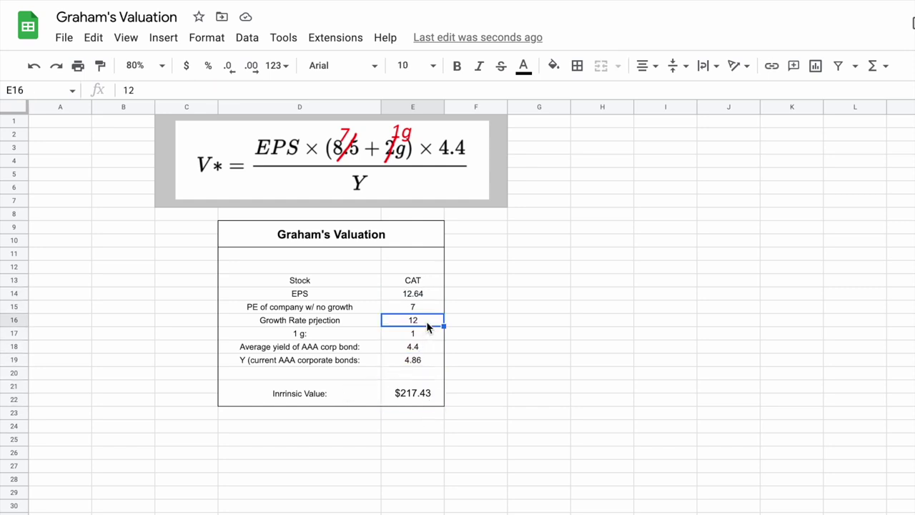
text(15)
key(Return)
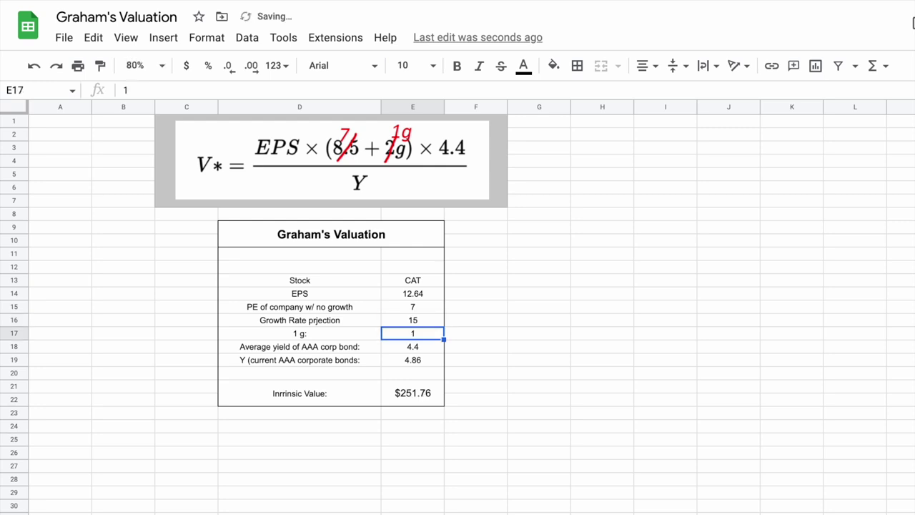
click(512, 310)
click(354, 402)
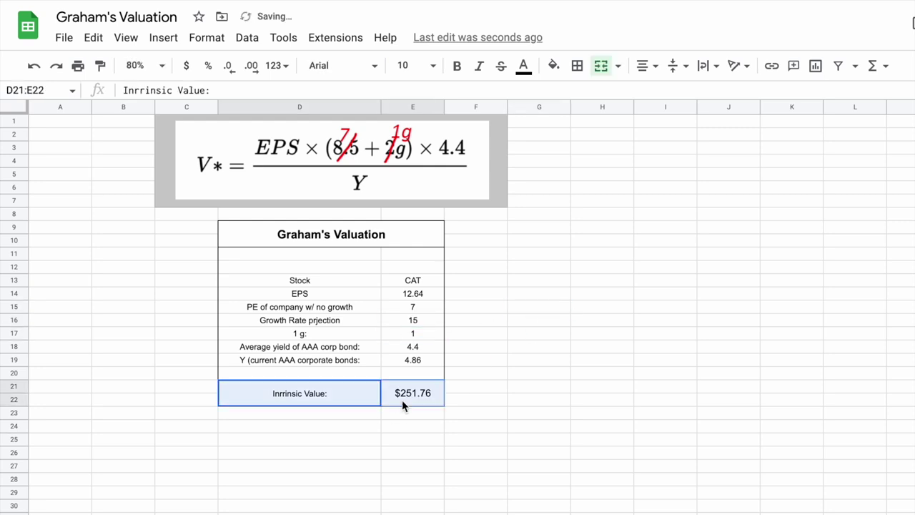
click(411, 403)
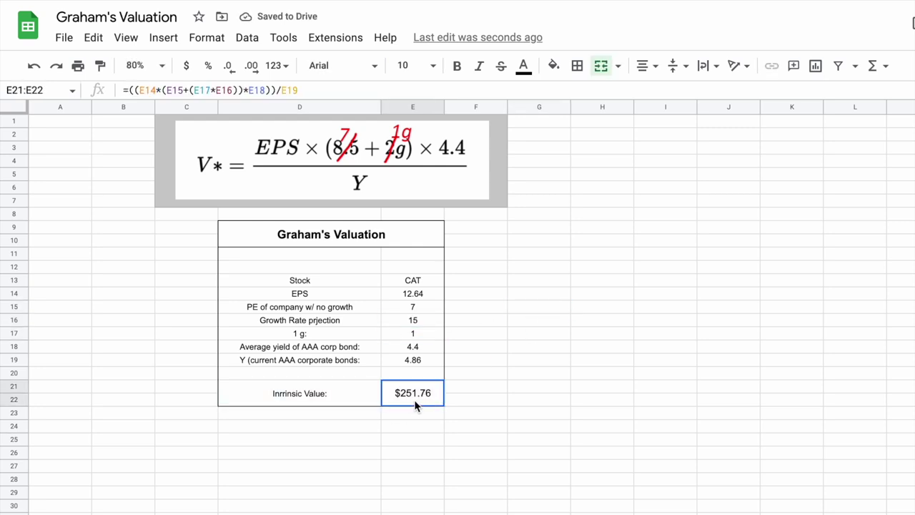
- Test a growth rate projection of 7 in E16 and inspect the intrinsic value and EPS cells
click(433, 321)
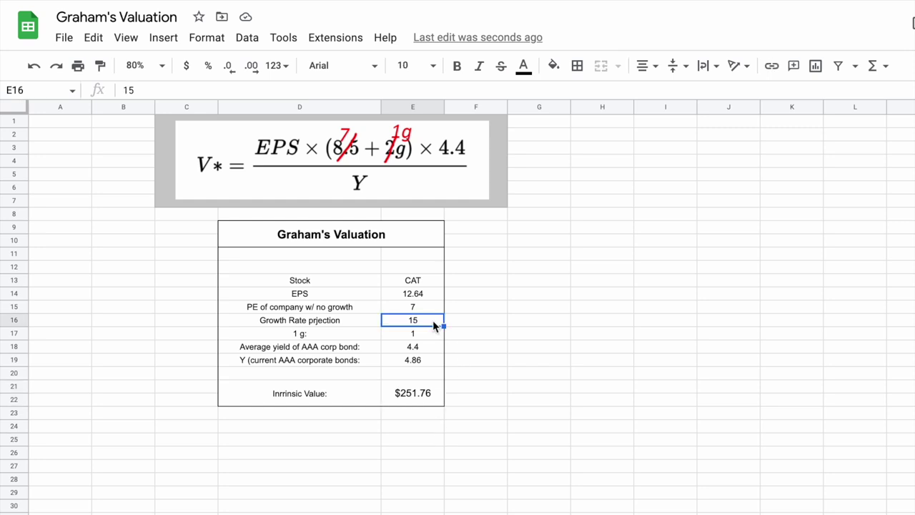
text(7)
key(Return)
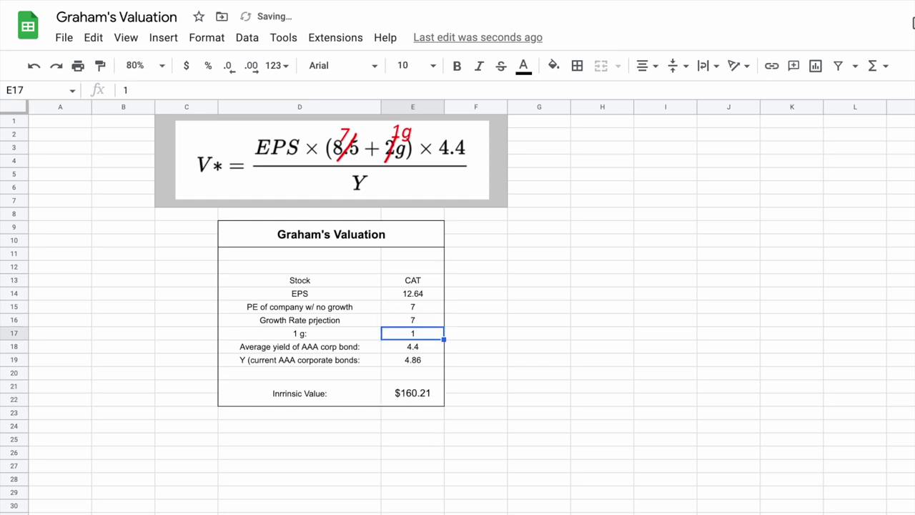
click(520, 321)
drag(333, 404, 394, 405)
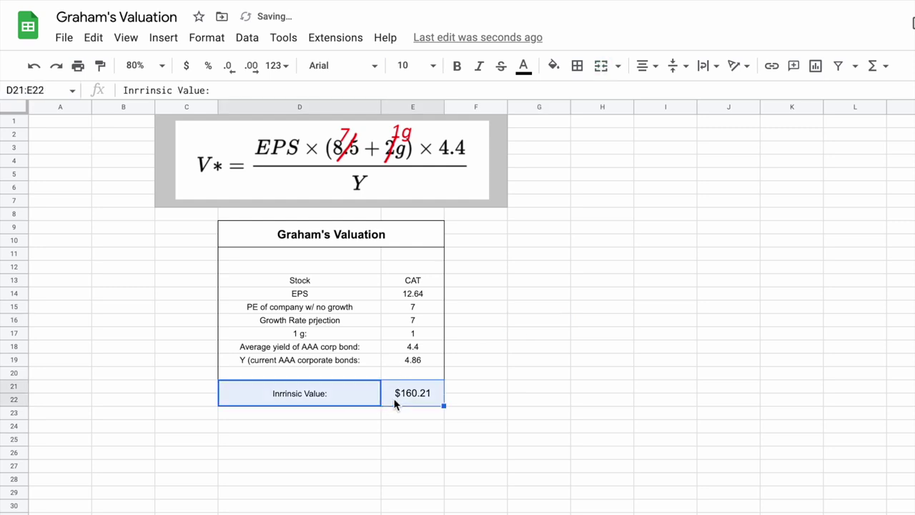
click(422, 405)
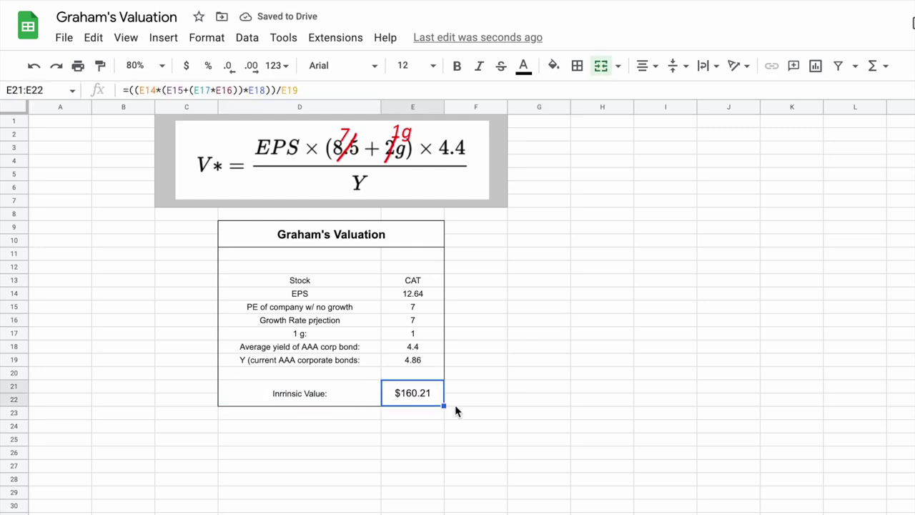
click(437, 294)
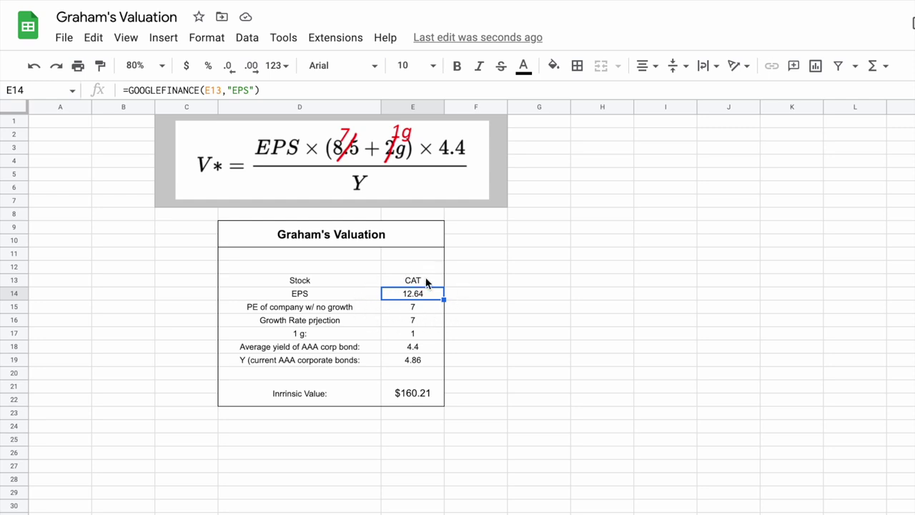
drag(350, 293, 393, 293)
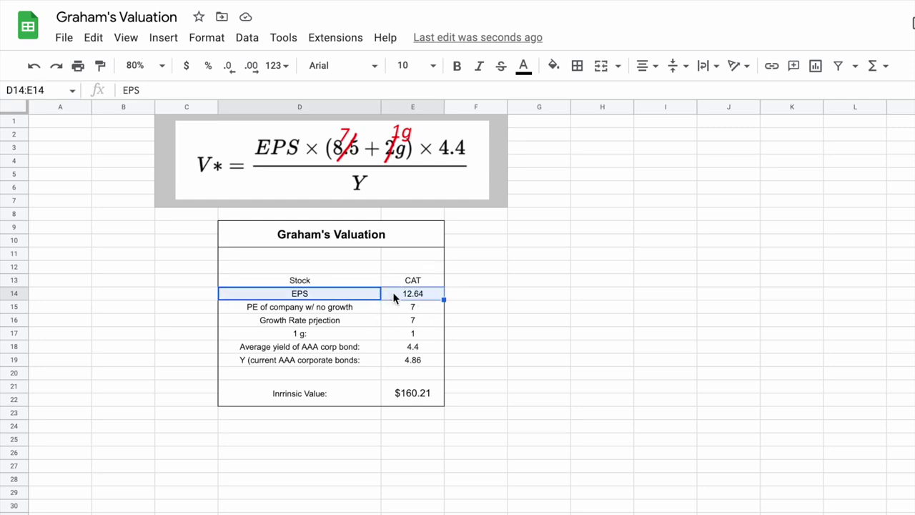
click(421, 296)
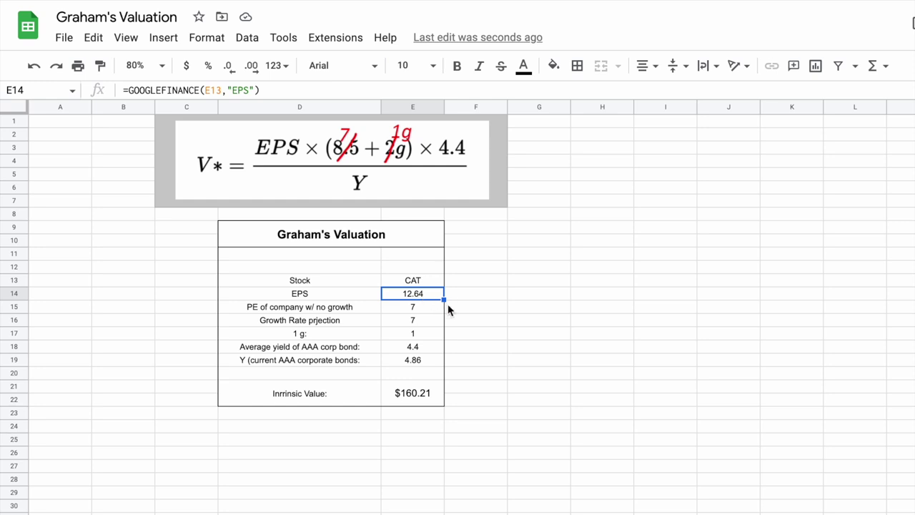
- Set the growth rate projection in E16 back to 12 and select the intrinsic value row
click(433, 322)
text(12)
key(Return)
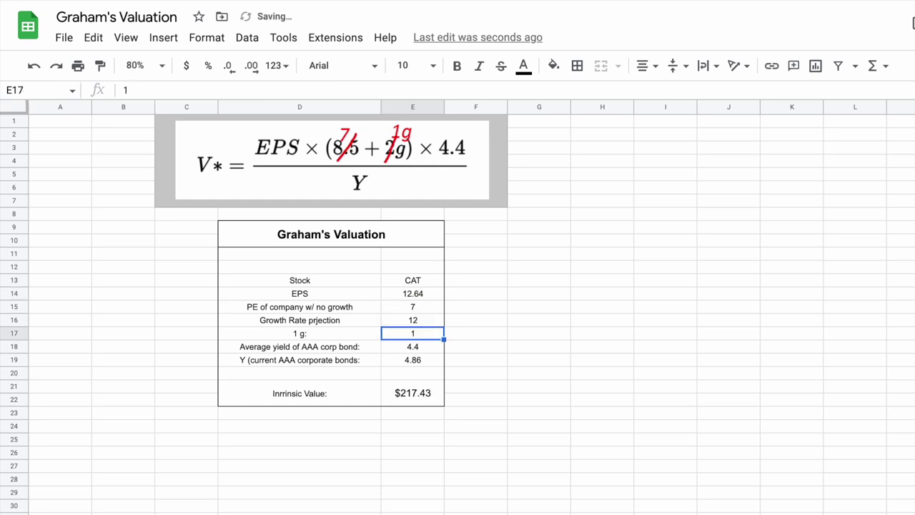
click(511, 313)
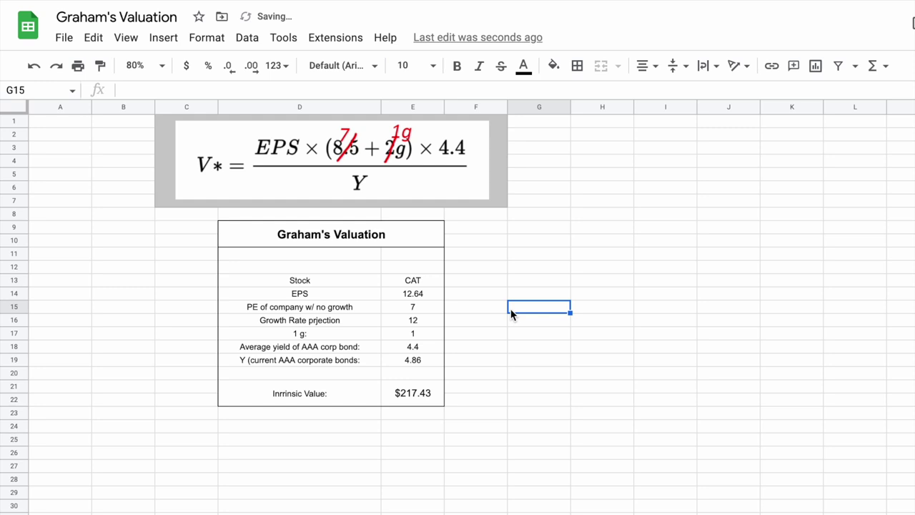
drag(365, 398, 403, 401)
- Enter the label "Current price:" in cell G22 beside the valuation table
click(541, 404)
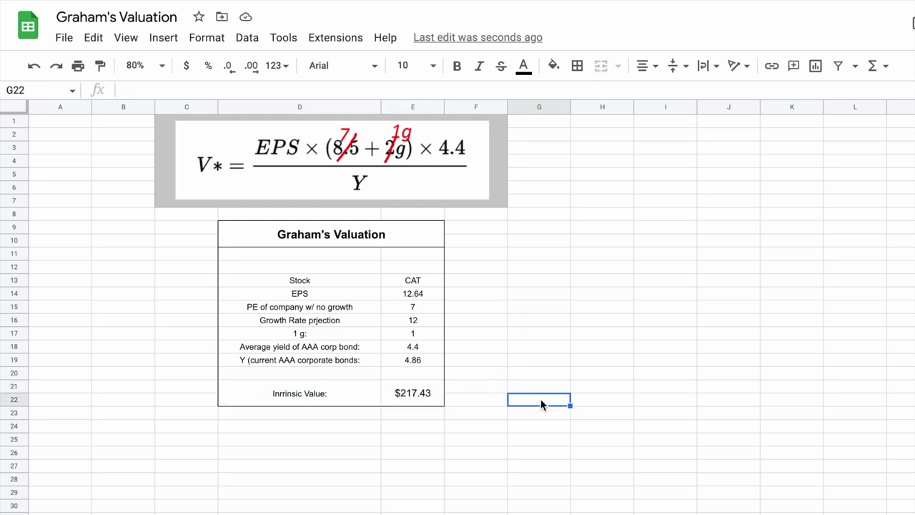
text(Cur)
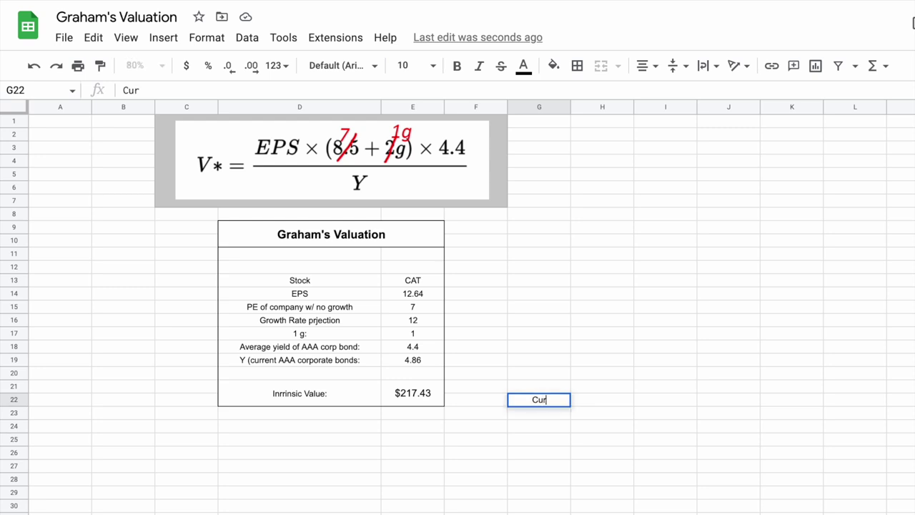
text(rent price:)
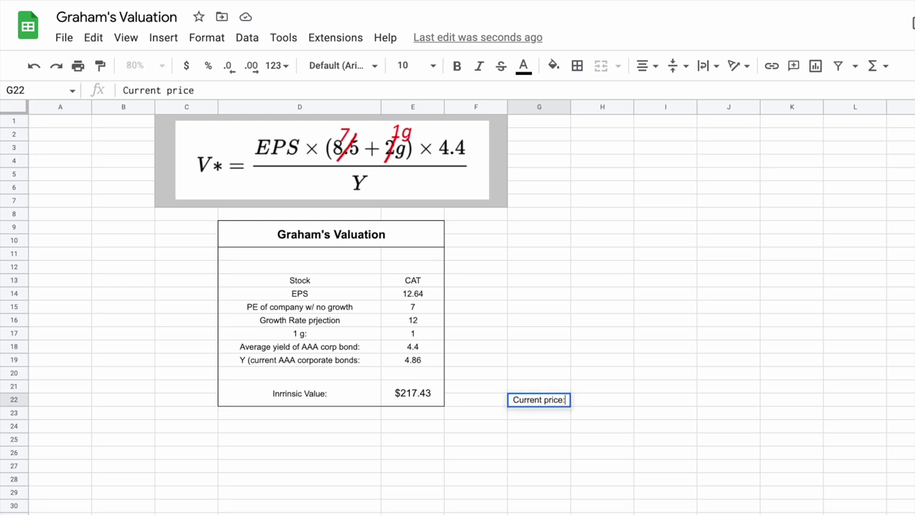
key(Return)
- Enter =GOOGLEFINANCE(E13) in H22 to fetch the stock's current price, and select the cell
click(609, 401)
text(=go)
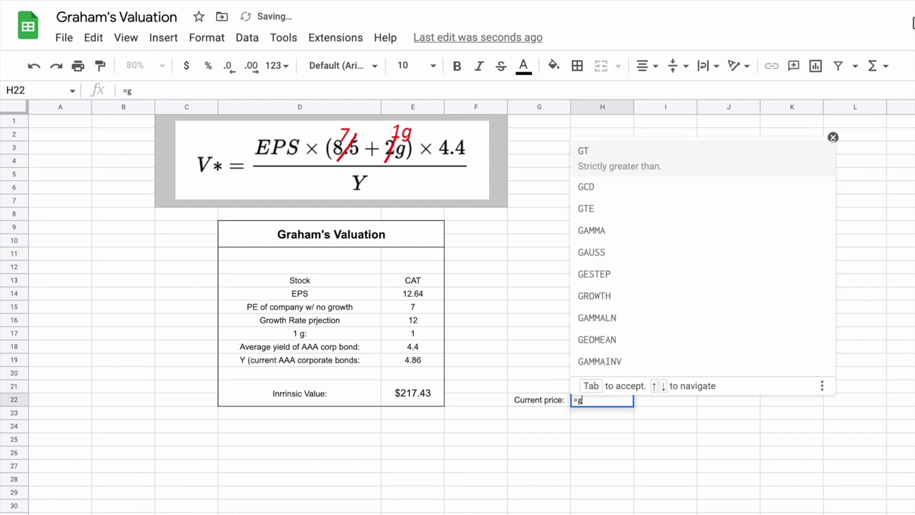
click(643, 422)
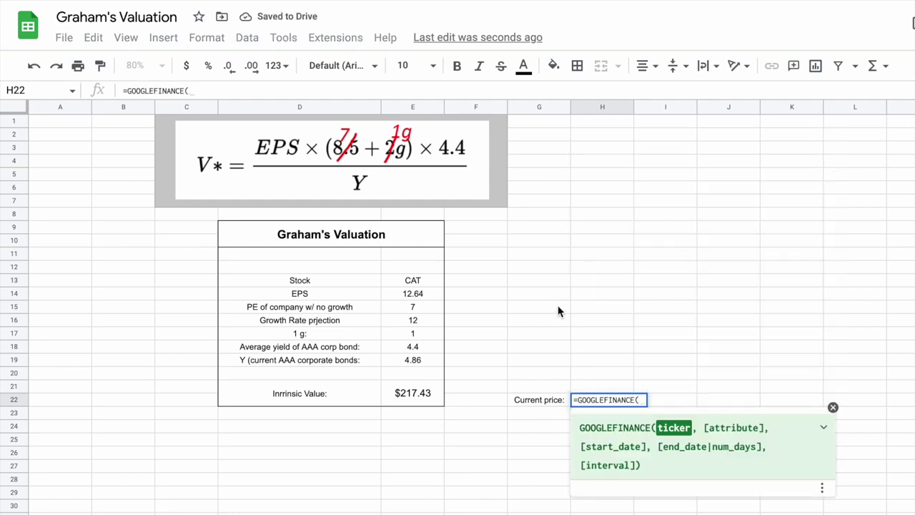
click(429, 284)
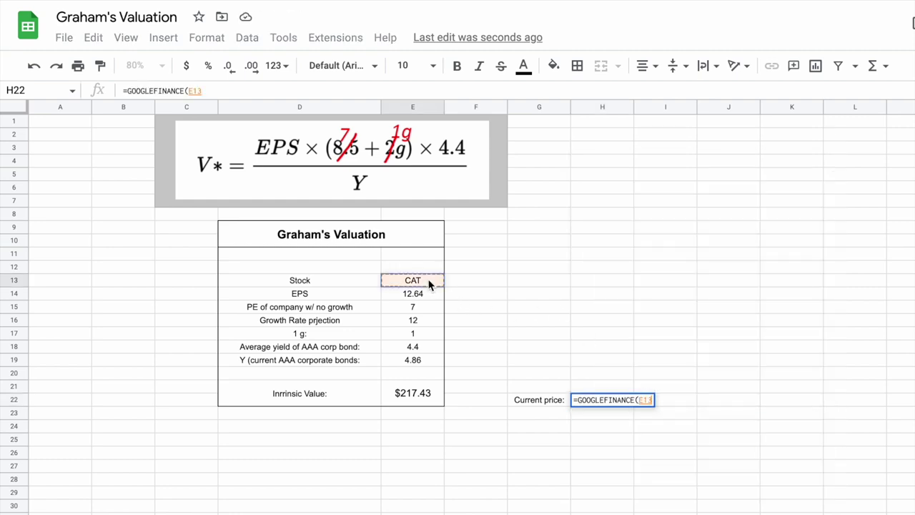
key(Return)
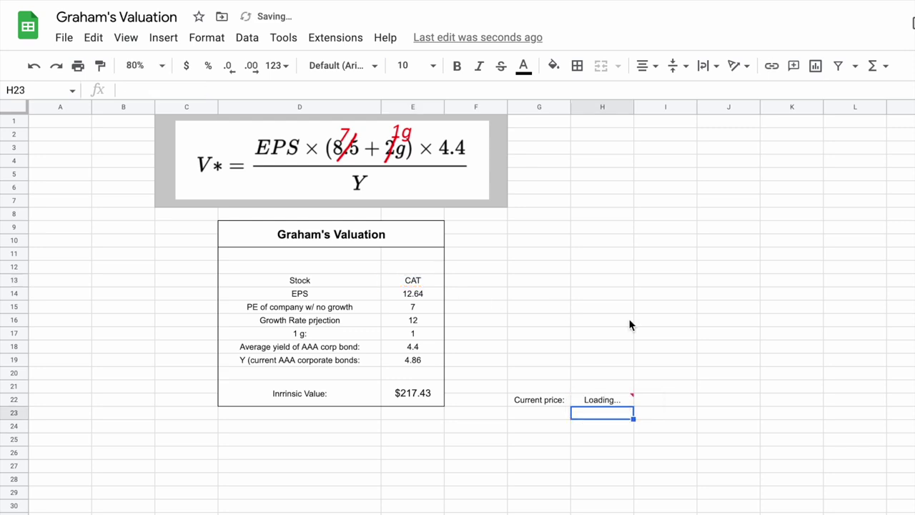
click(615, 399)
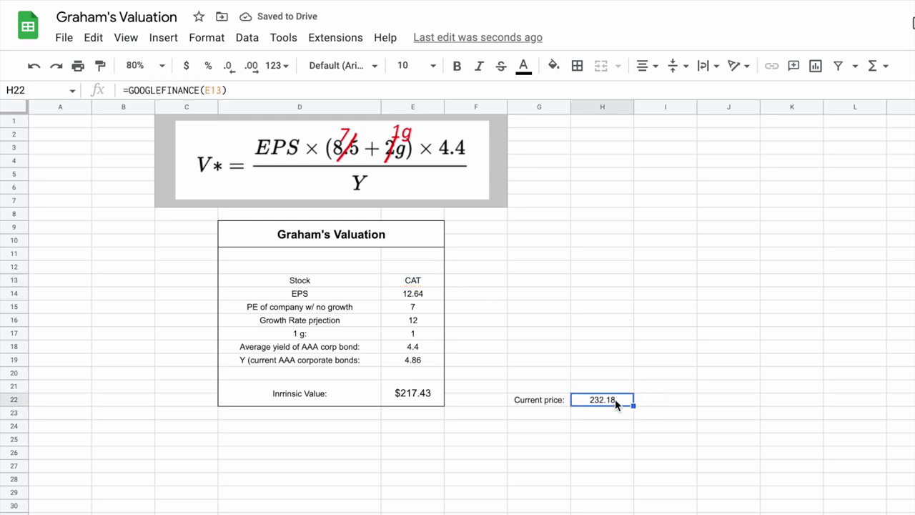
- Merge cells H21:H22 for the current price and G21:G22 for its label
drag(605, 386, 607, 402)
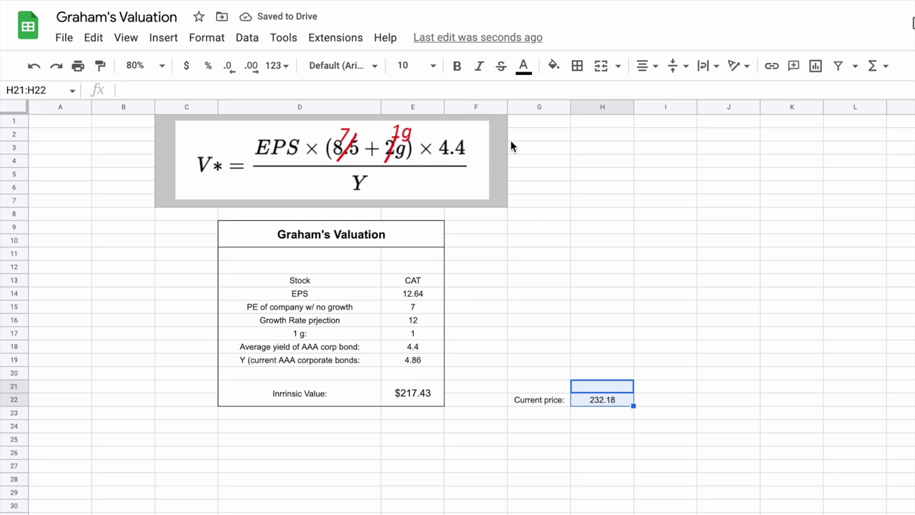
click(601, 65)
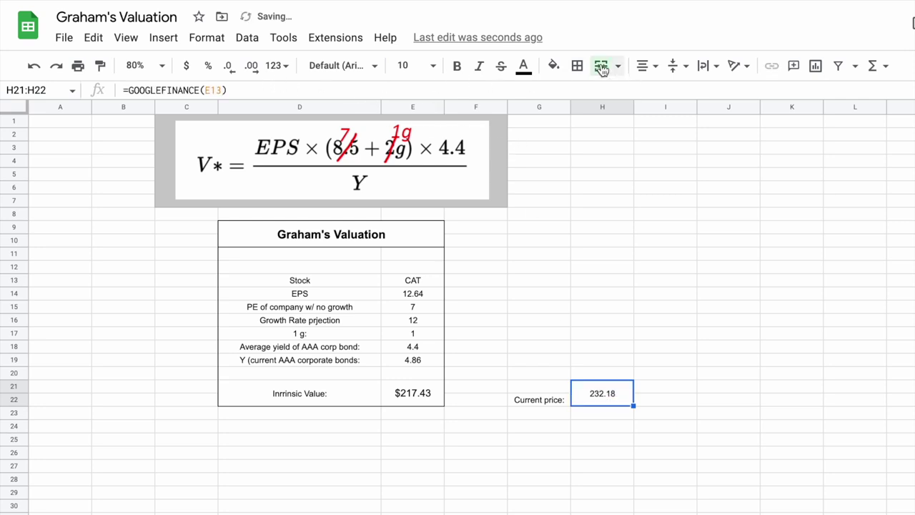
drag(561, 386, 589, 392)
click(601, 66)
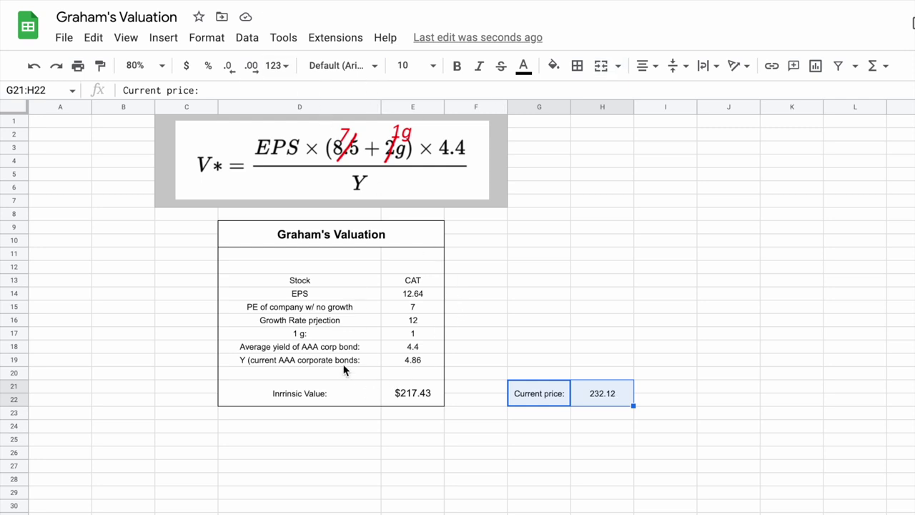
- Review the intrinsic value row, select E19, and examine the US Corporate AAA Effective Yield chart on YCharts before returning to the sheet
drag(346, 397, 400, 402)
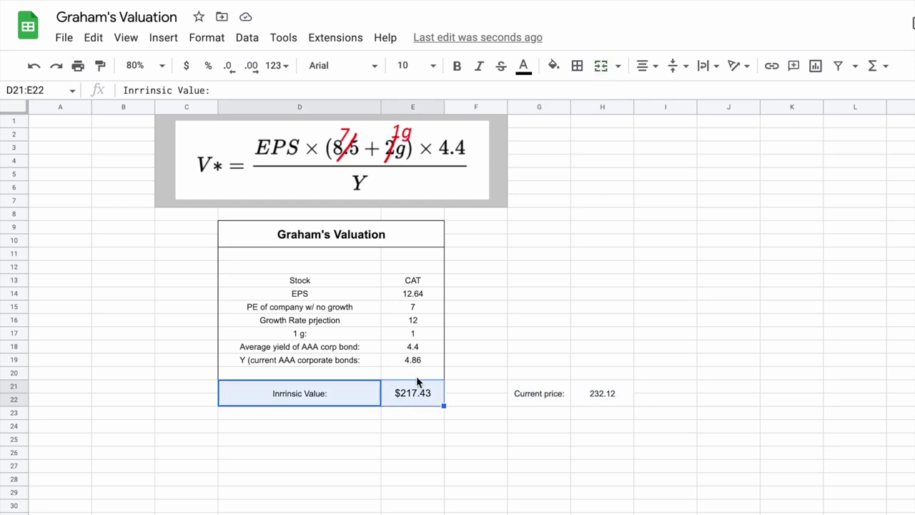
click(361, 359)
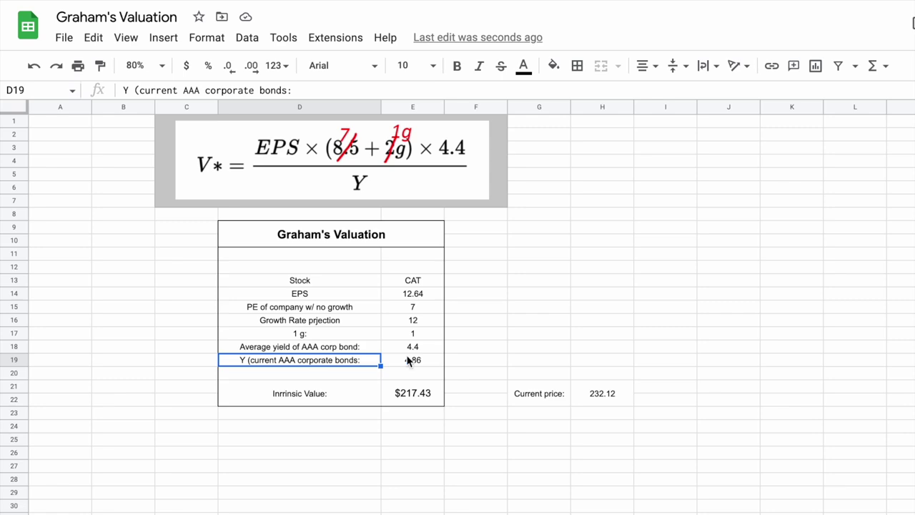
click(409, 361)
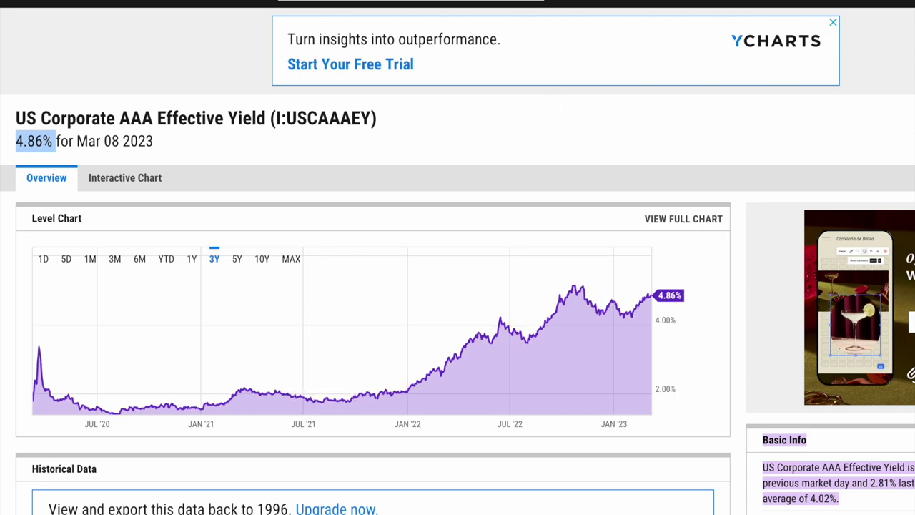
click(275, 5)
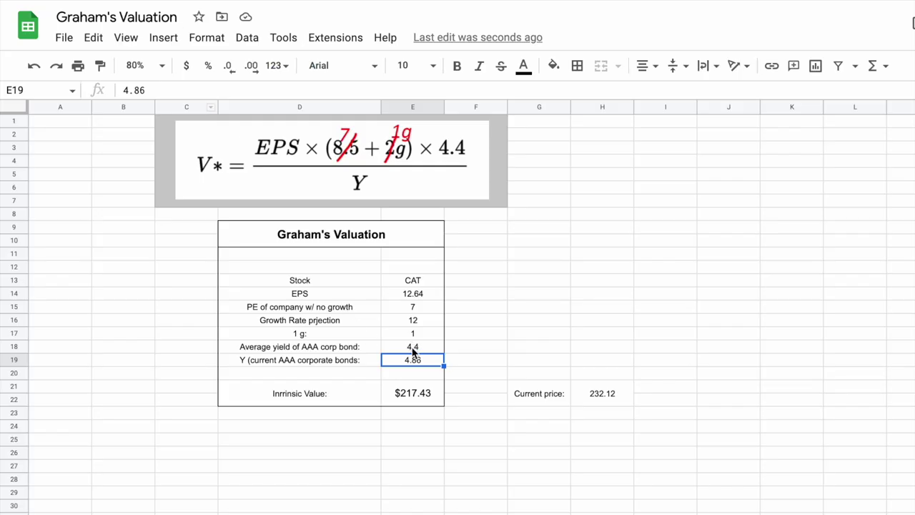
- Set the current AAA corporate bond yield in E19 to 1.76 and select the intrinsic value cell
text(1.76)
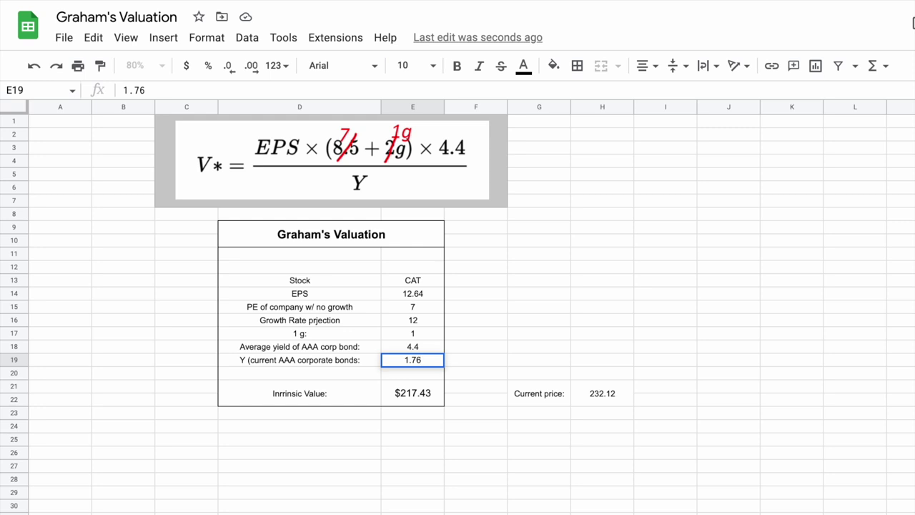
key(Return)
click(605, 358)
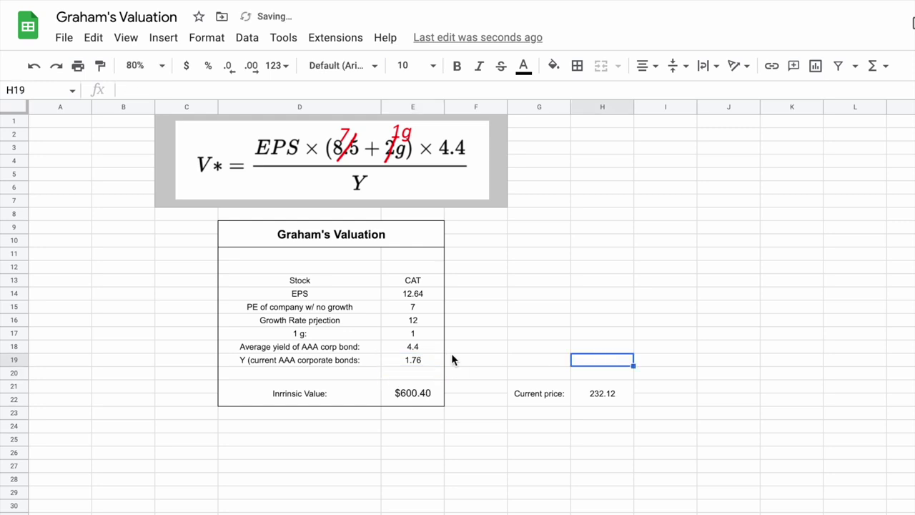
click(339, 392)
click(421, 399)
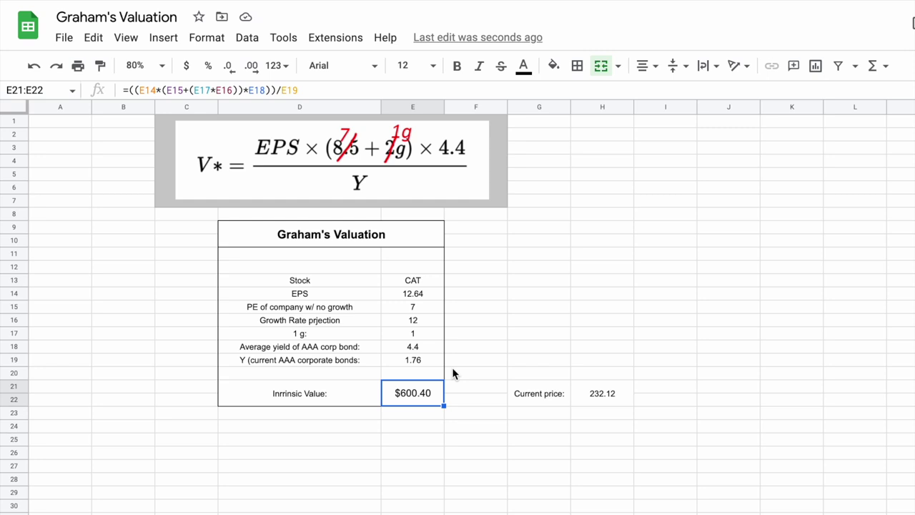
- Review the bond yield and intrinsic value rows, and set the current AAA corporate bond yield in E19 to 3
click(413, 360)
drag(328, 358, 390, 360)
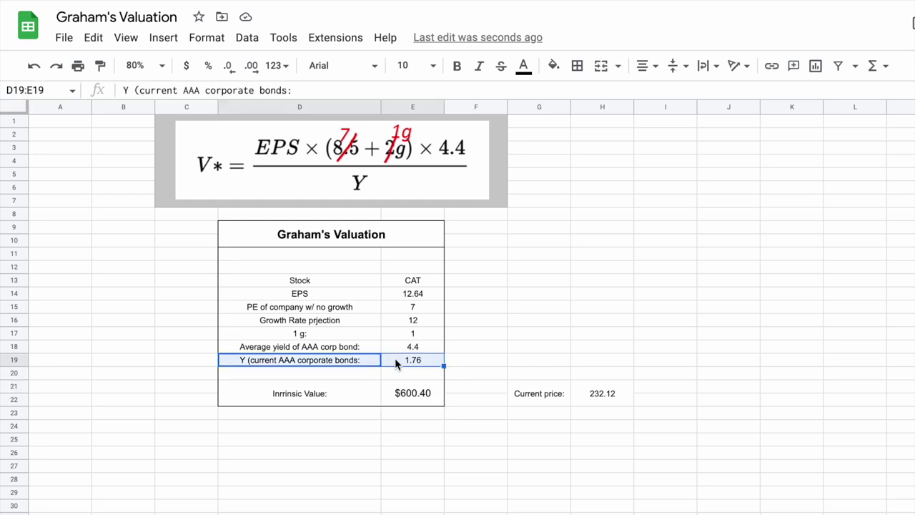
click(414, 360)
drag(363, 393, 416, 402)
click(425, 397)
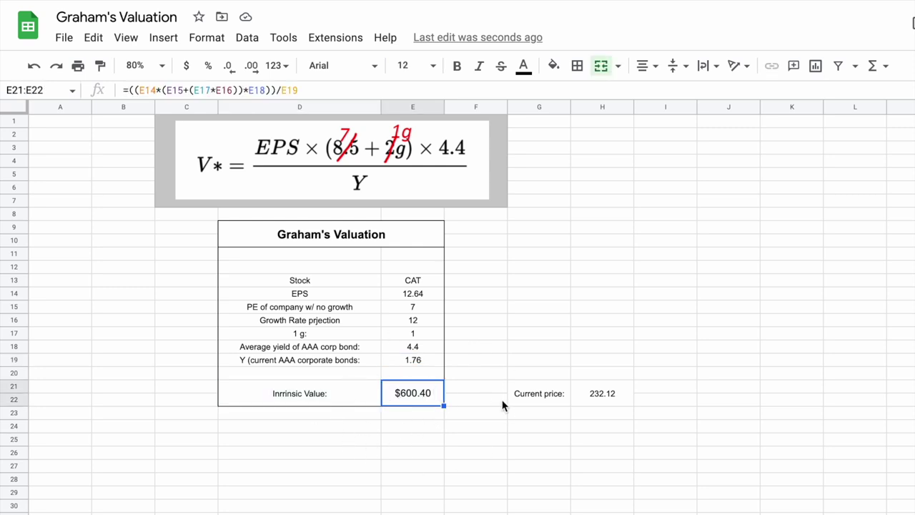
click(427, 360)
text(3)
key(Return)
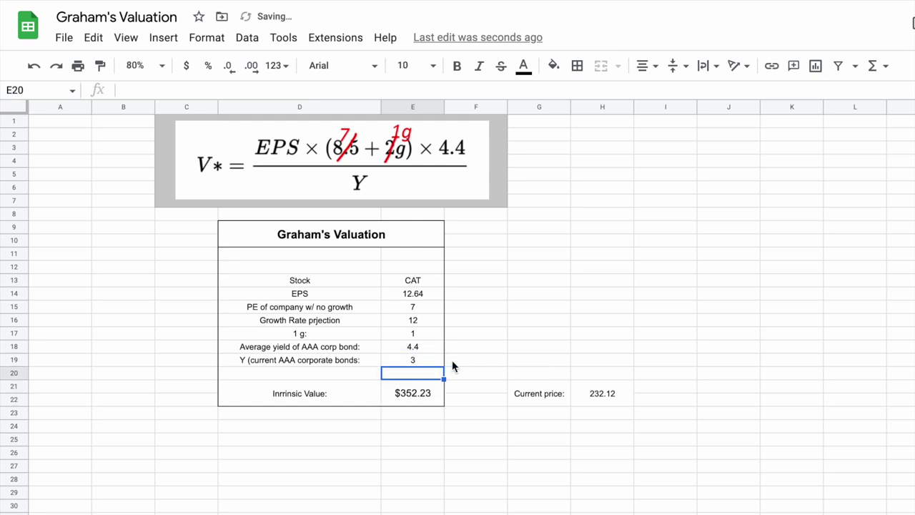
- Compare the intrinsic value row in D21:E22 with the current price in G21:H22
click(336, 401)
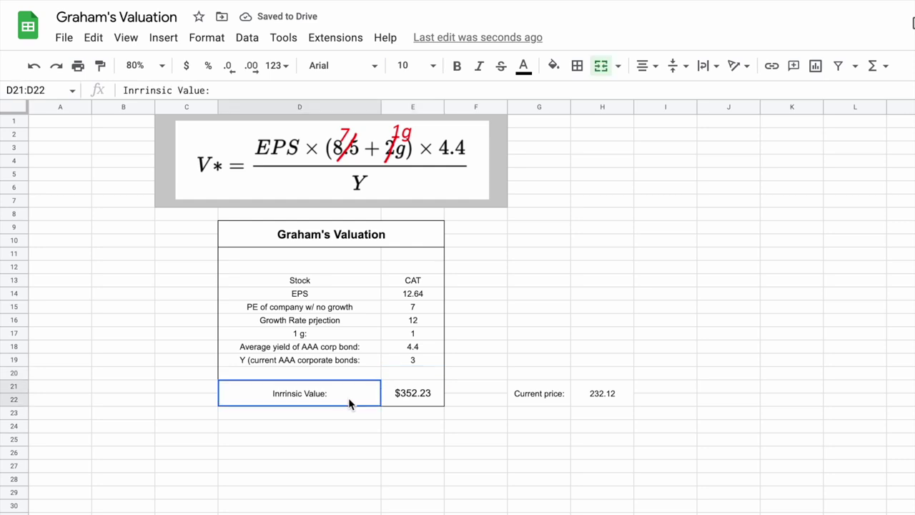
click(405, 398)
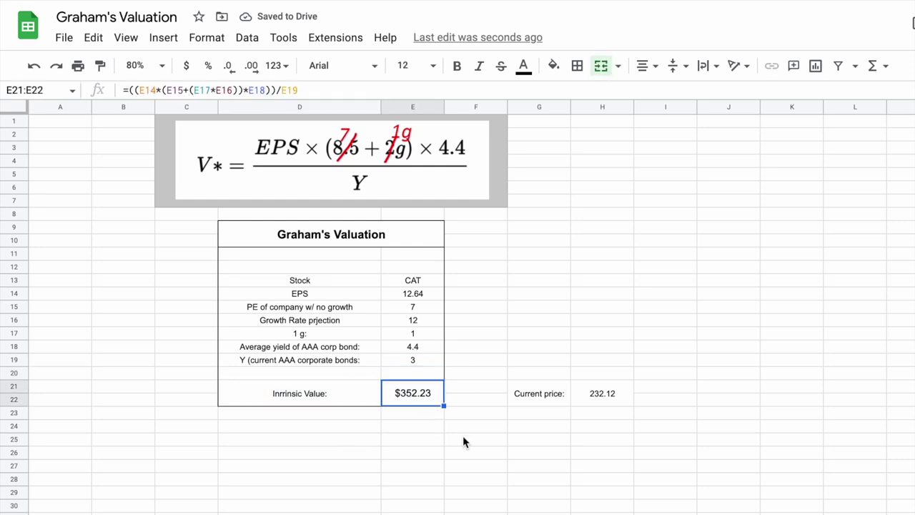
drag(541, 398, 614, 397)
click(614, 397)
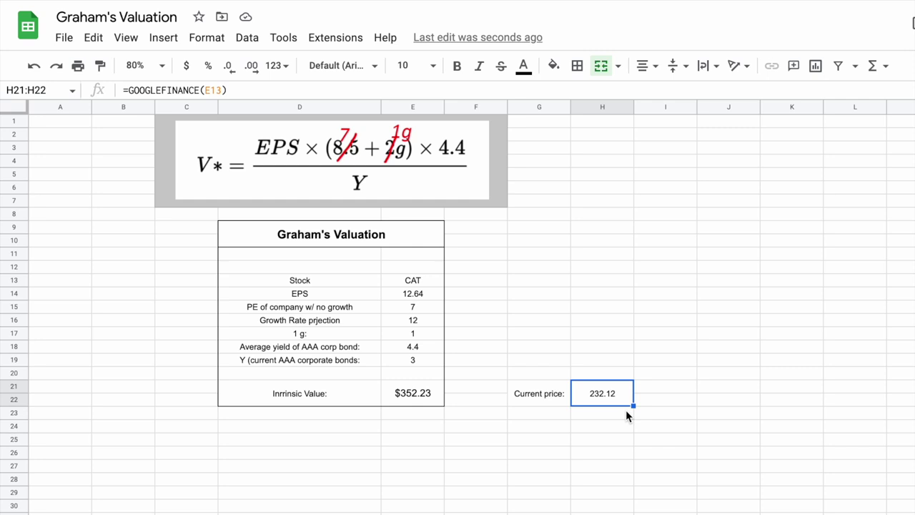
drag(354, 406, 400, 400)
drag(564, 399, 578, 398)
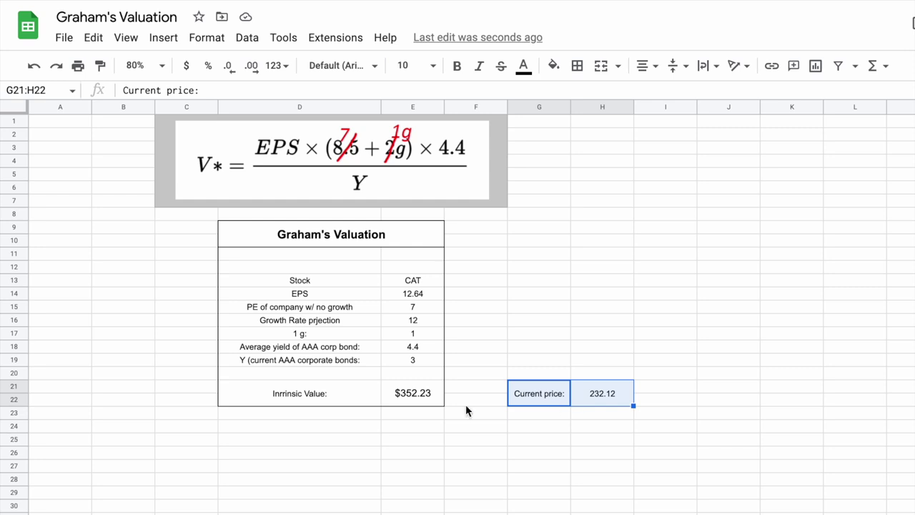
click(357, 403)
shift+click(405, 403)
click(572, 401)
shift+click(604, 402)
- Add a Current Price row with the label in D25 and the formula =GOOGLEFINANCE(E13) in E25
click(303, 443)
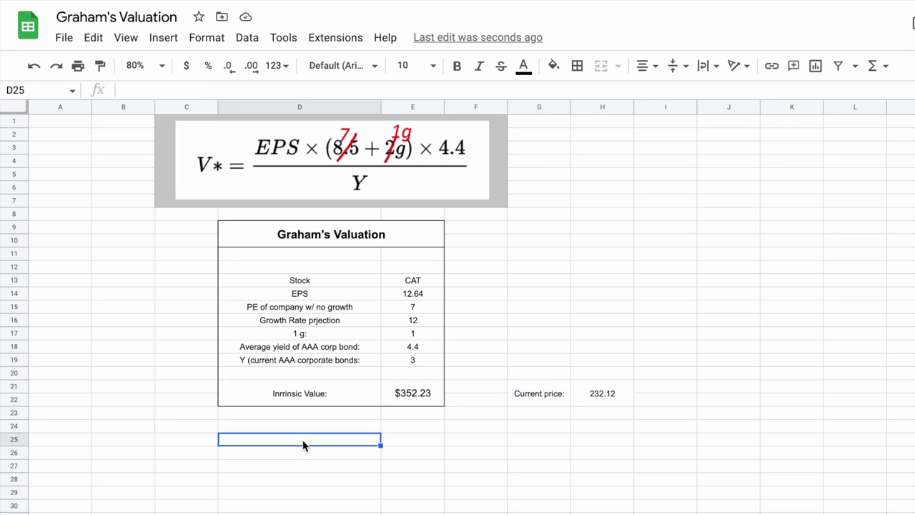
text(Current Price)
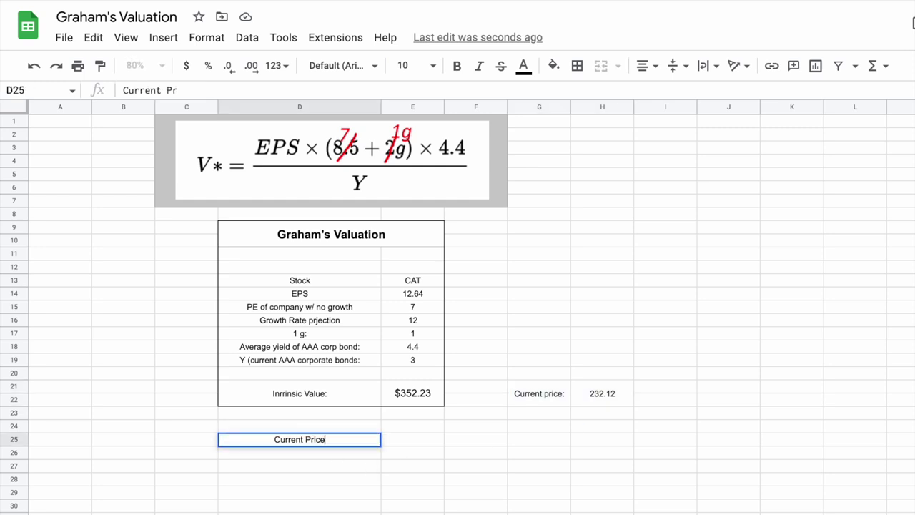
key(Return)
click(417, 442)
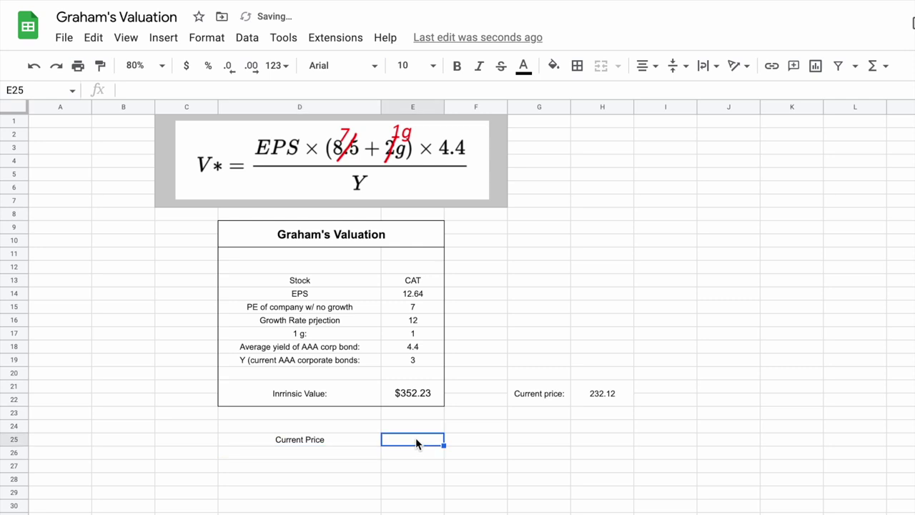
text(=go)
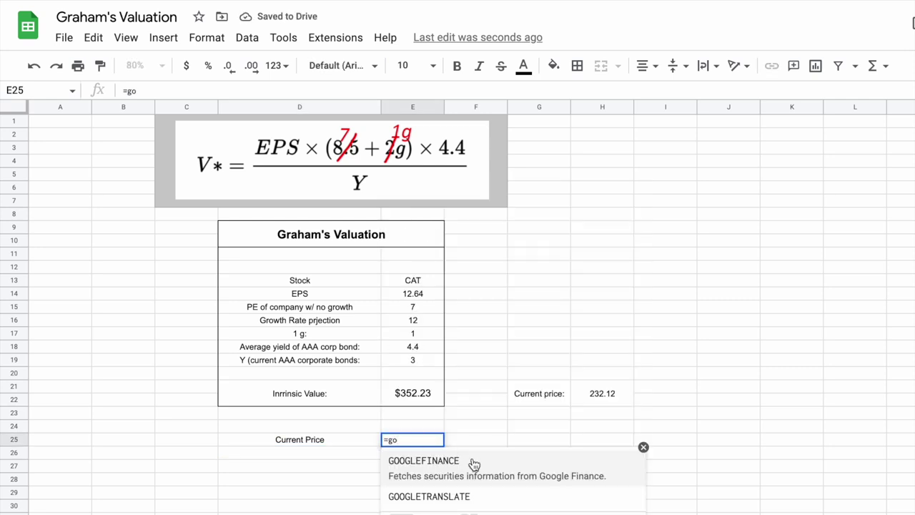
click(474, 464)
click(424, 280)
text())
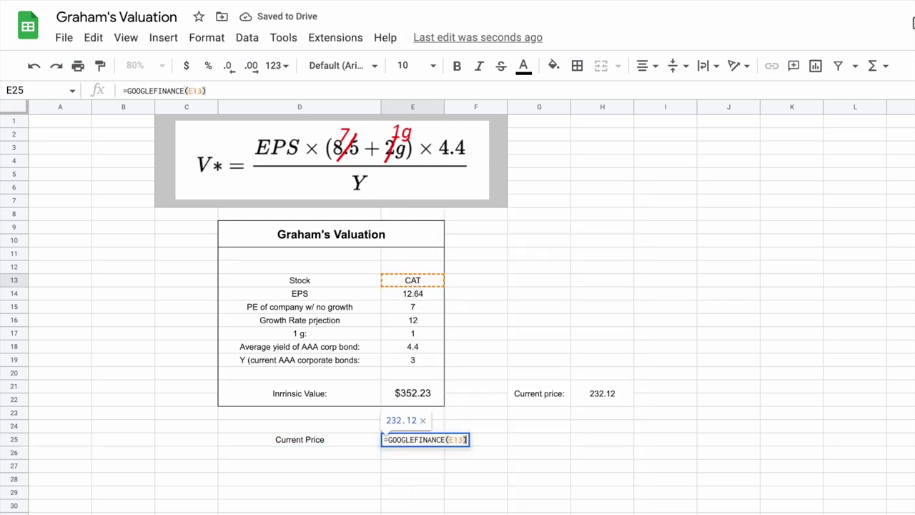
key(Return)
drag(336, 441, 402, 438)
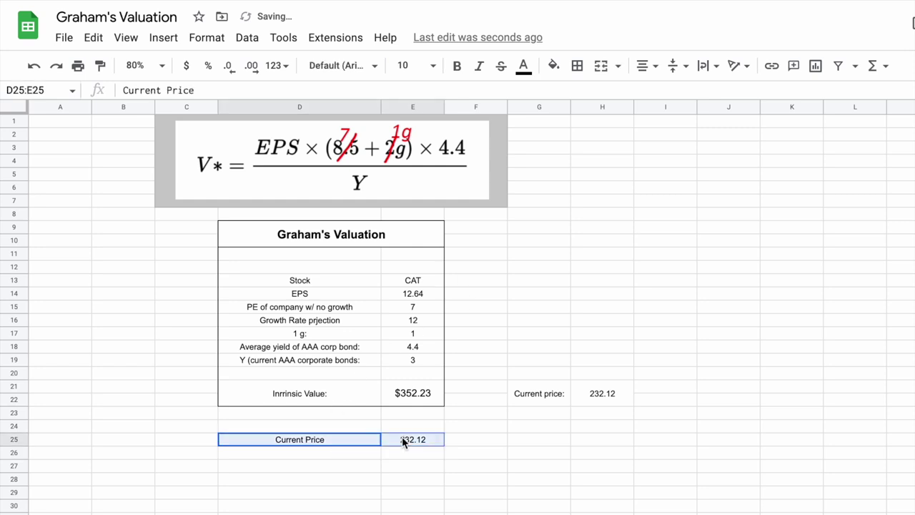
drag(357, 401, 397, 402)
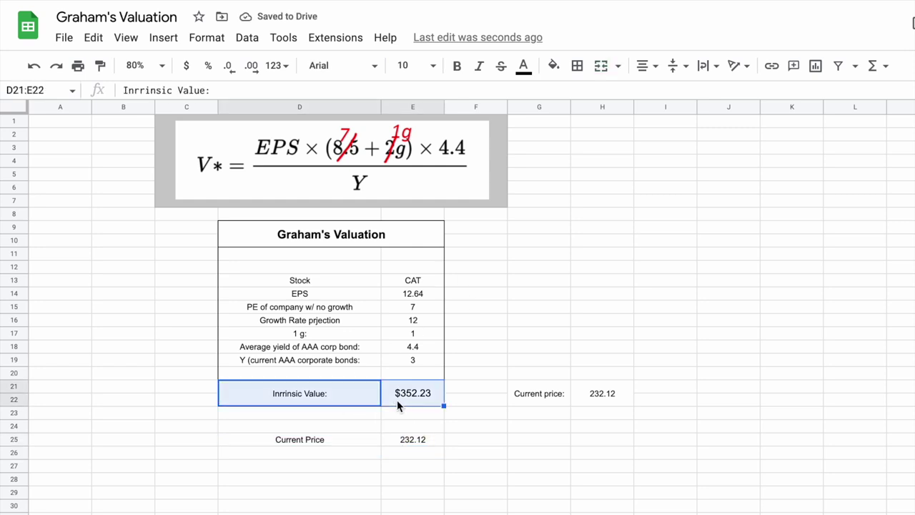
- Enter the label "Margin of Saftey:" in D26, directly under the Current Price label
click(342, 454)
text(Margin of Sa)
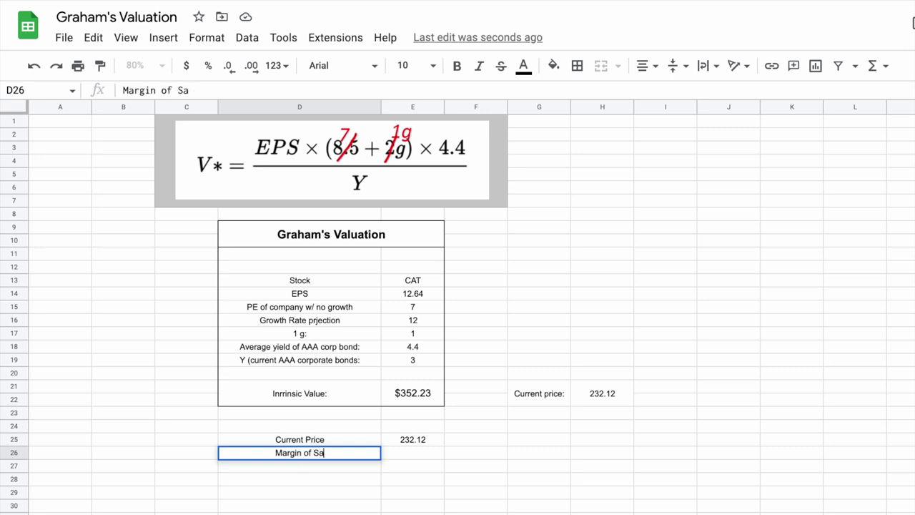
text(ftey:)
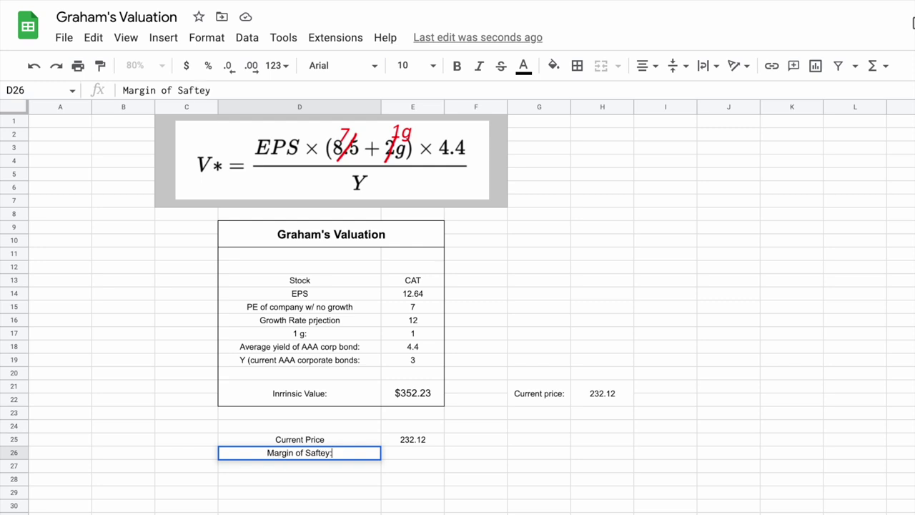
key(Return)
- Enter .2 as the margin of safety in E26 and format the cell as a percentage
click(427, 449)
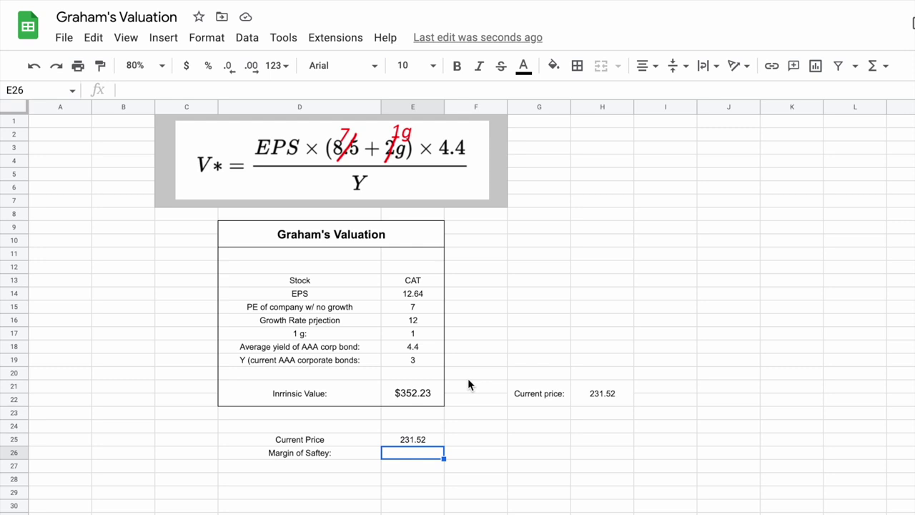
text(.2)
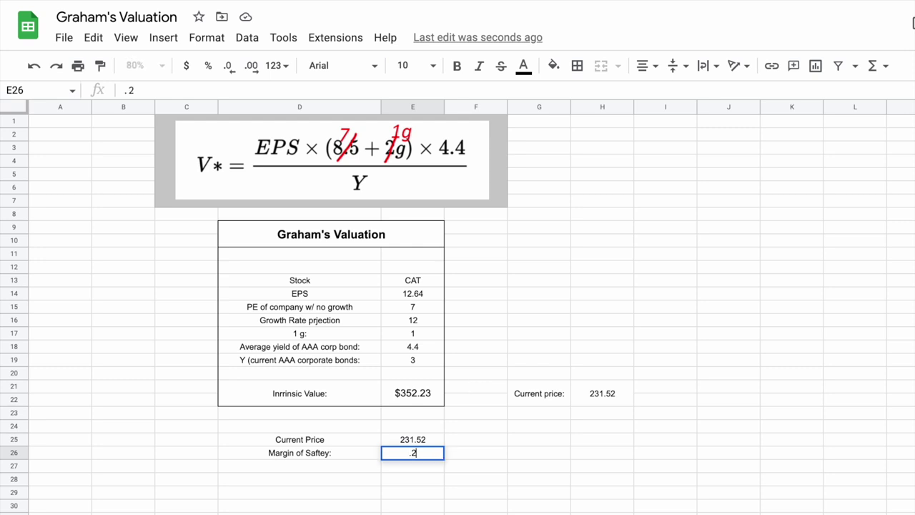
key(Return)
click(428, 456)
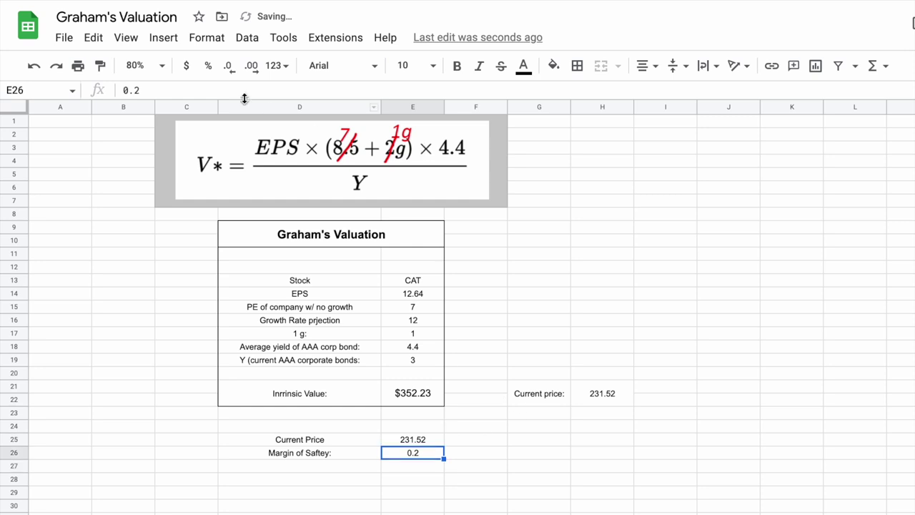
click(209, 66)
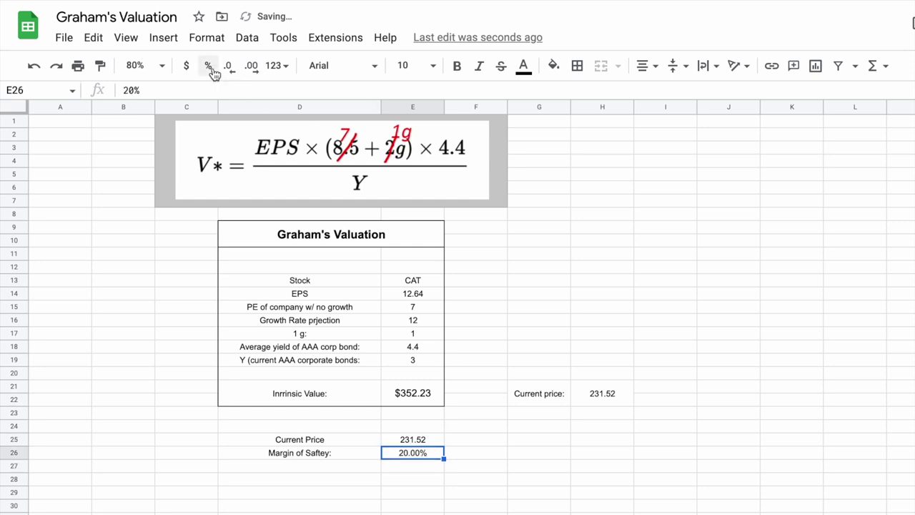
- Enter the labels "Acceptable Buy Price" in D27 and "Buy/Sell Signal:" in D28
click(315, 467)
text(Ac)
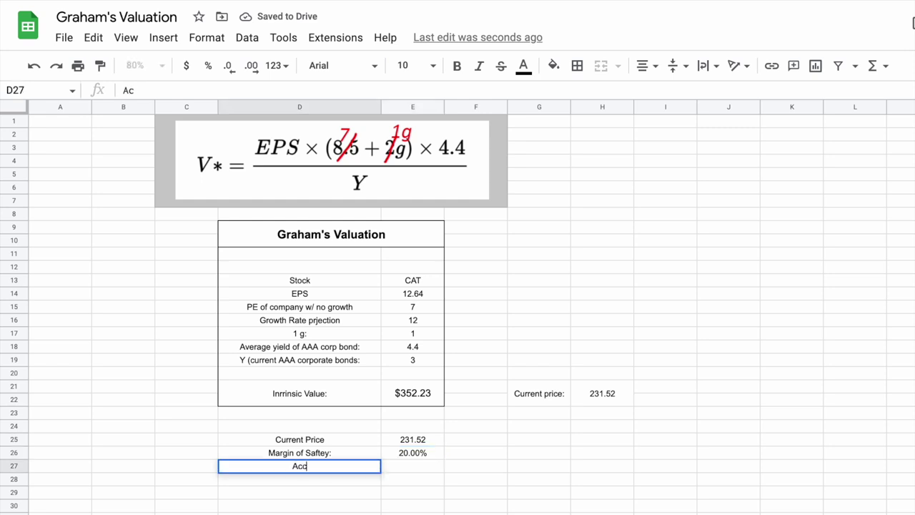
text(ceptable Buy Price)
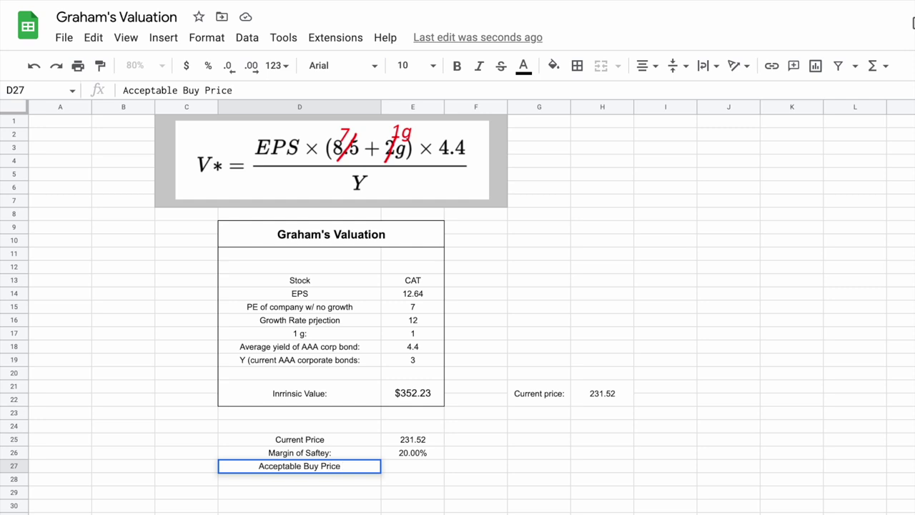
key(Return)
text(Bu)
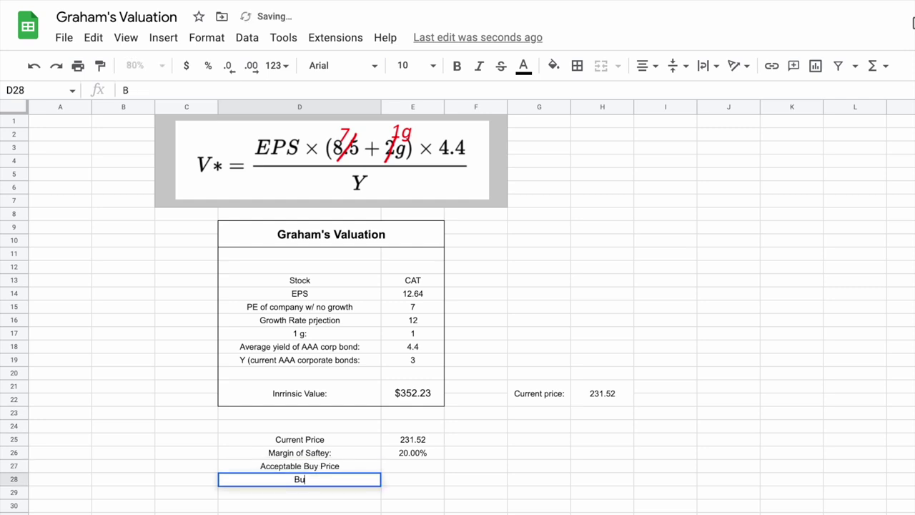
text(y/Sell Signal)
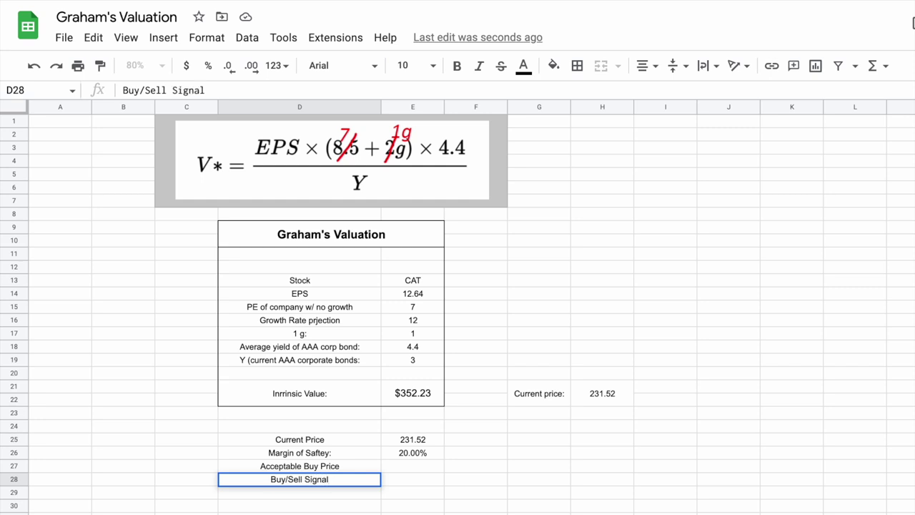
text(:)
- Calculate the acceptable buy price in E27 with the formula =(1-E26)*E21
click(412, 466)
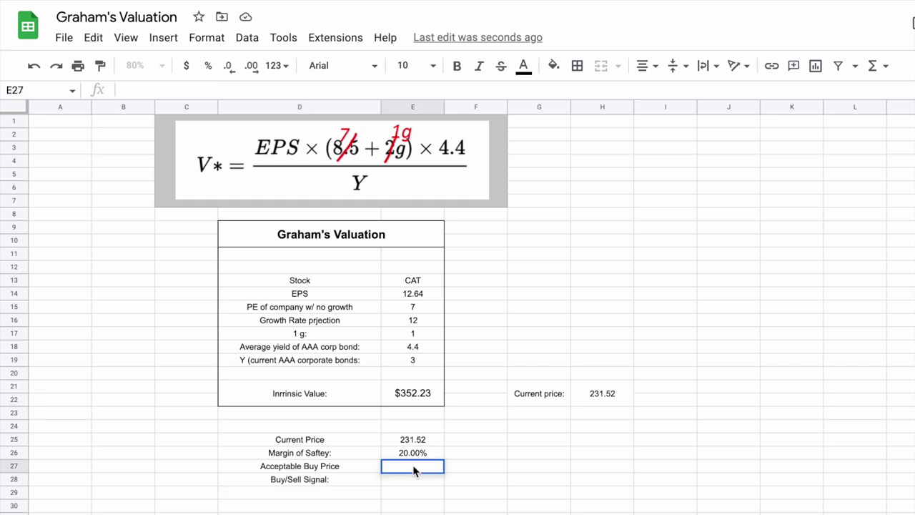
text(=)
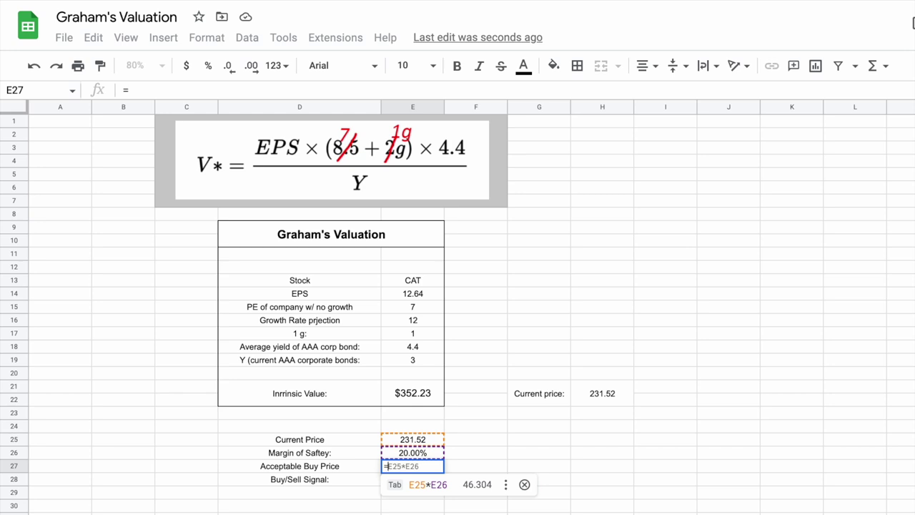
text(1)
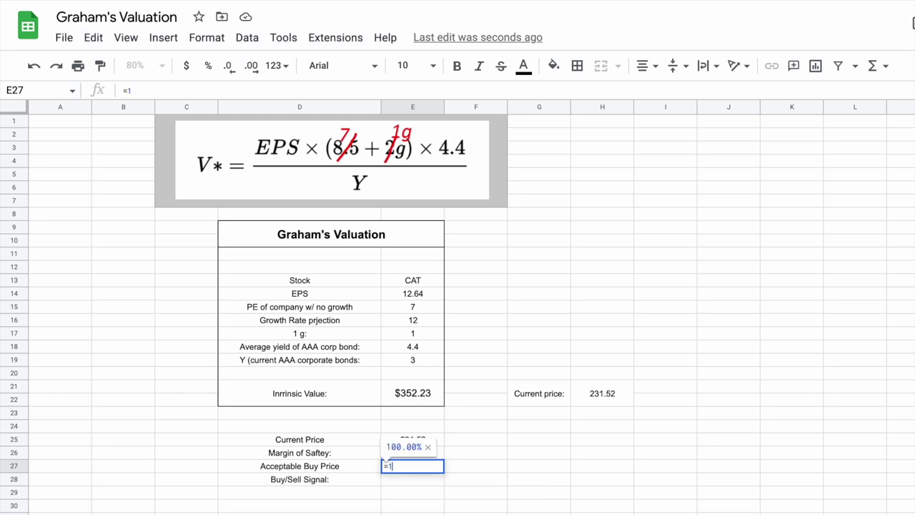
key(Left)
text(()
key(Right)
text(-)
click(423, 453)
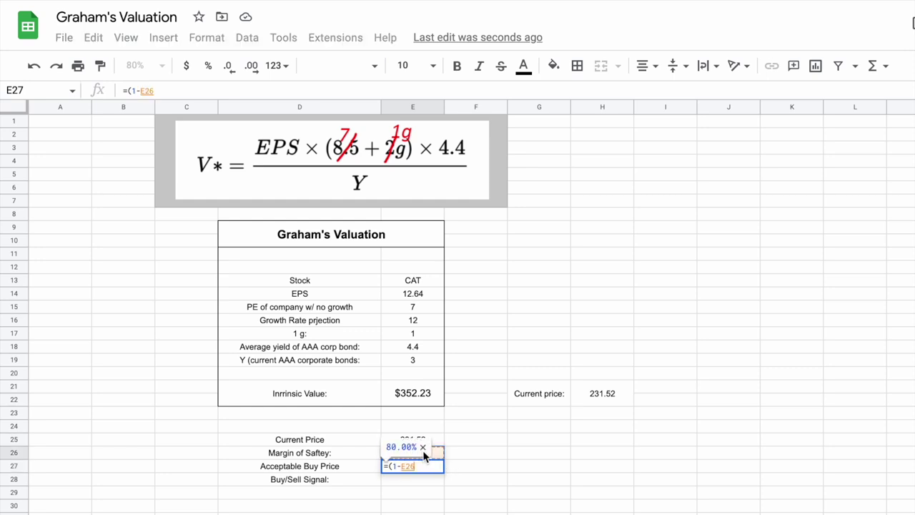
text())
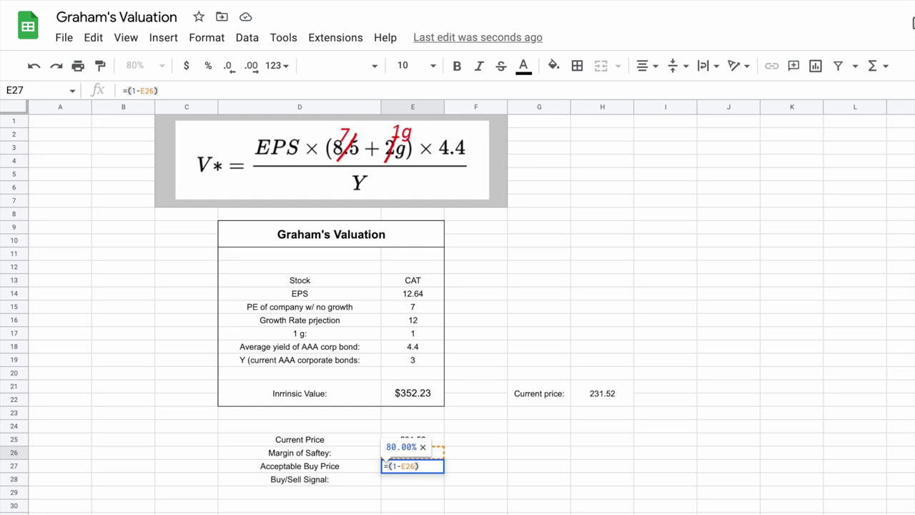
text(*)
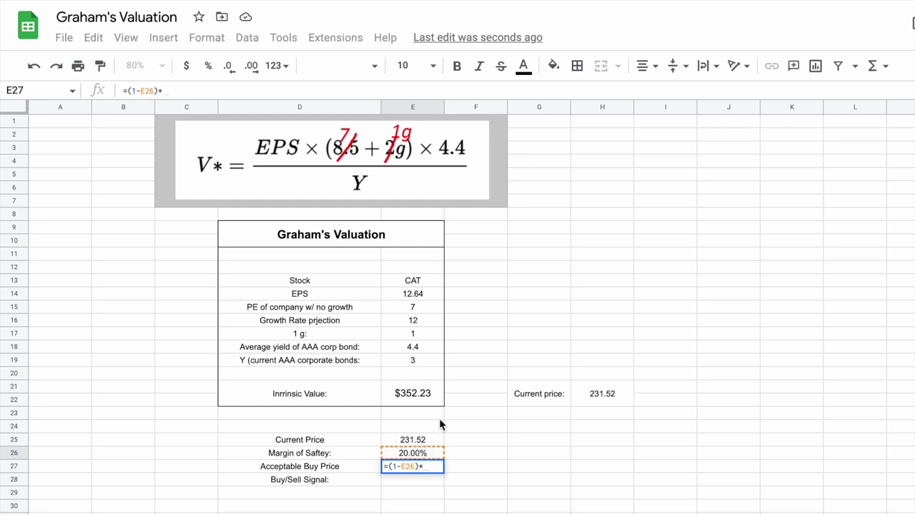
click(411, 390)
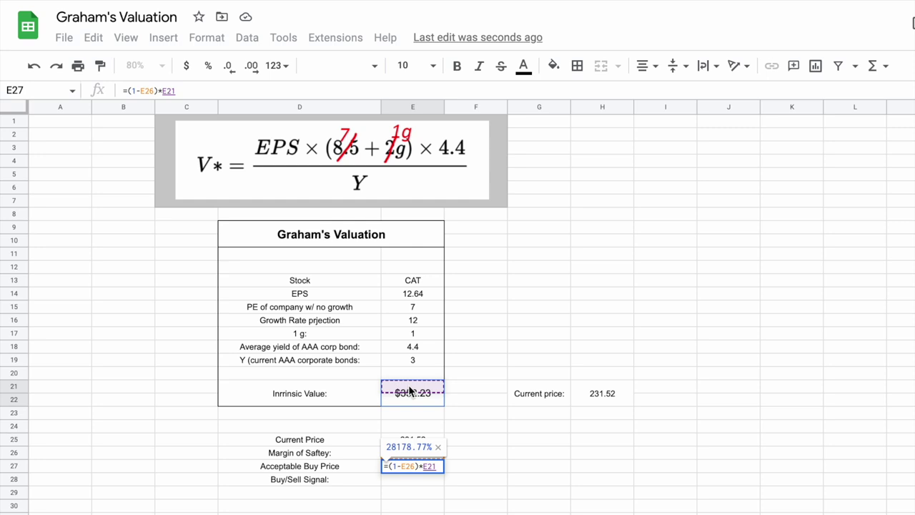
key(Return)
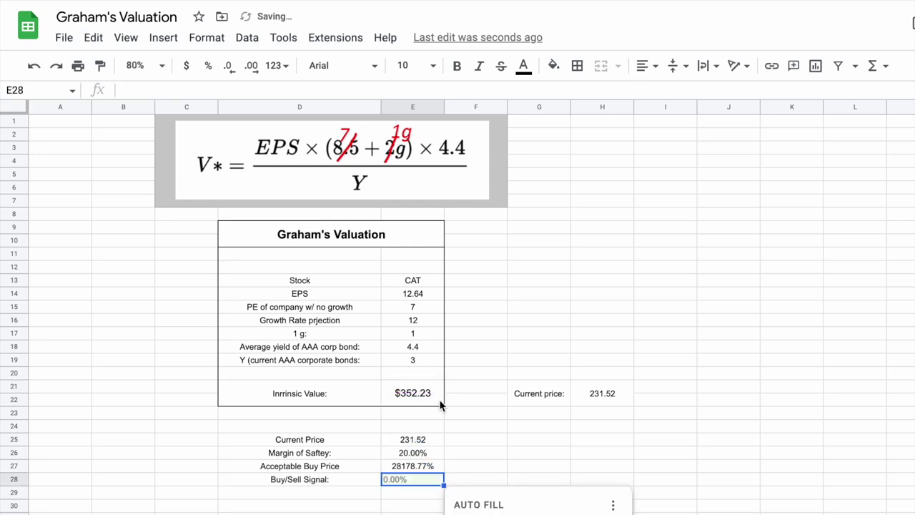
- Format the acceptable buy price in E27 as currency, and select the Current Price row D25:E25 for comparison
click(433, 466)
click(187, 66)
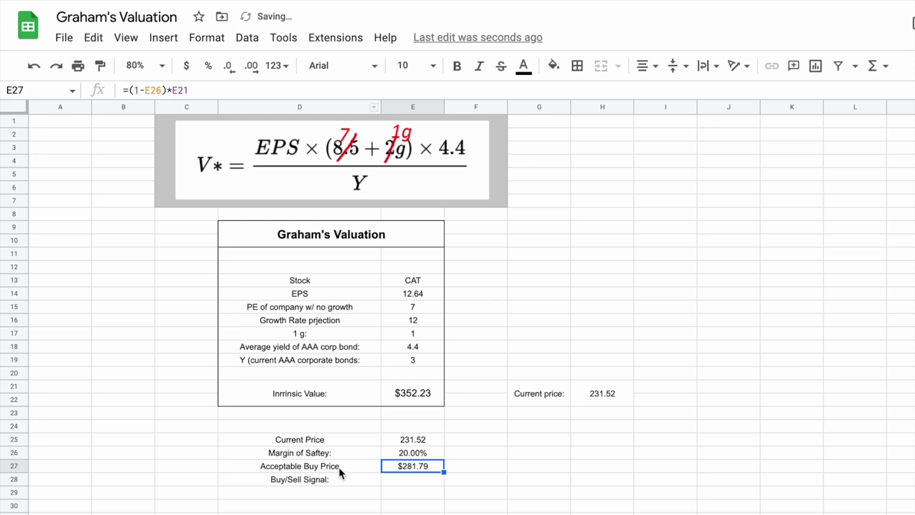
drag(342, 473, 396, 466)
click(430, 473)
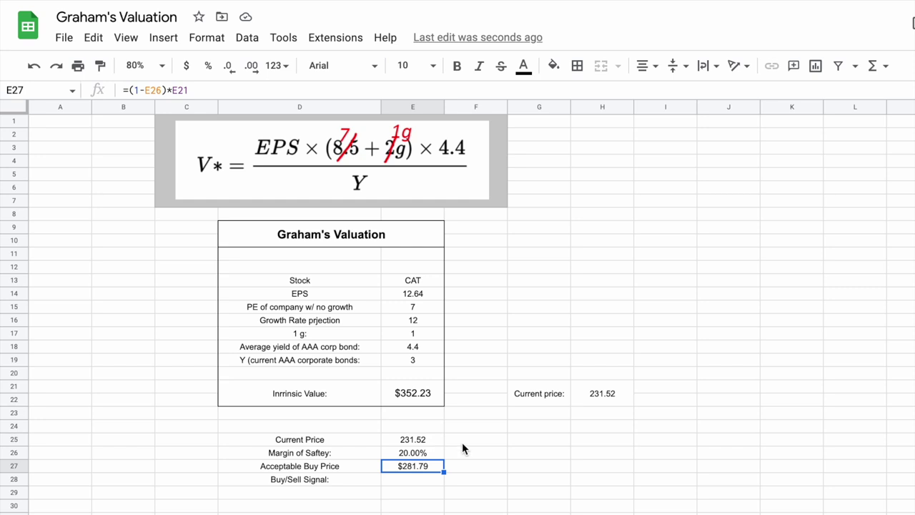
drag(360, 444, 419, 443)
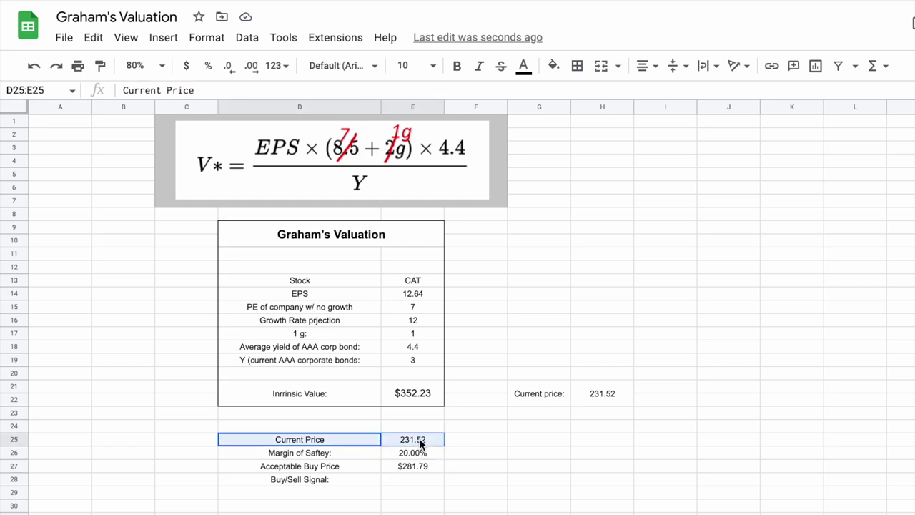
- Add the buy/sell signal in E28 with the formula =IF(E27>E25,"Buy","Sell")
click(412, 483)
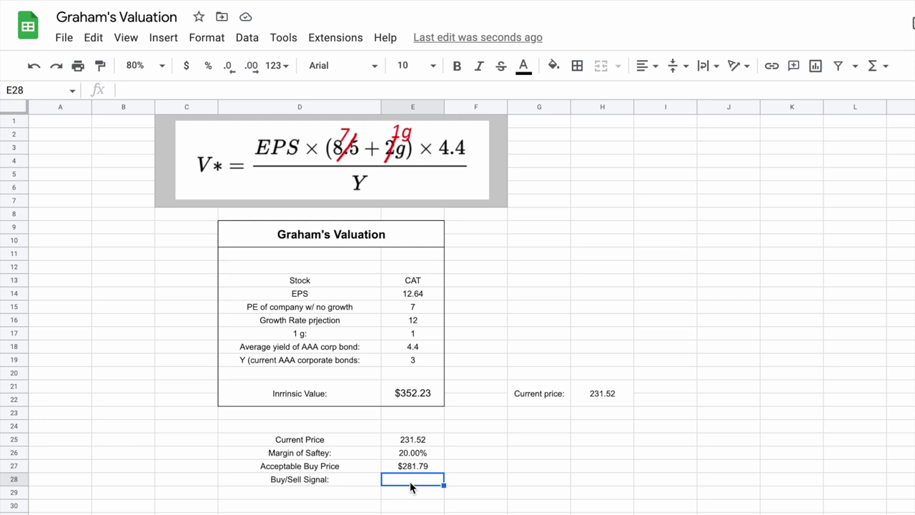
text(=)
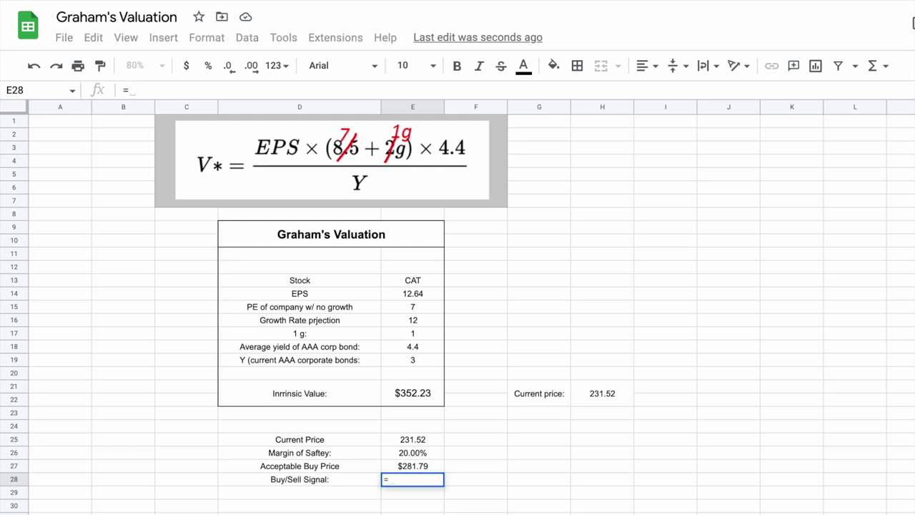
text(if)
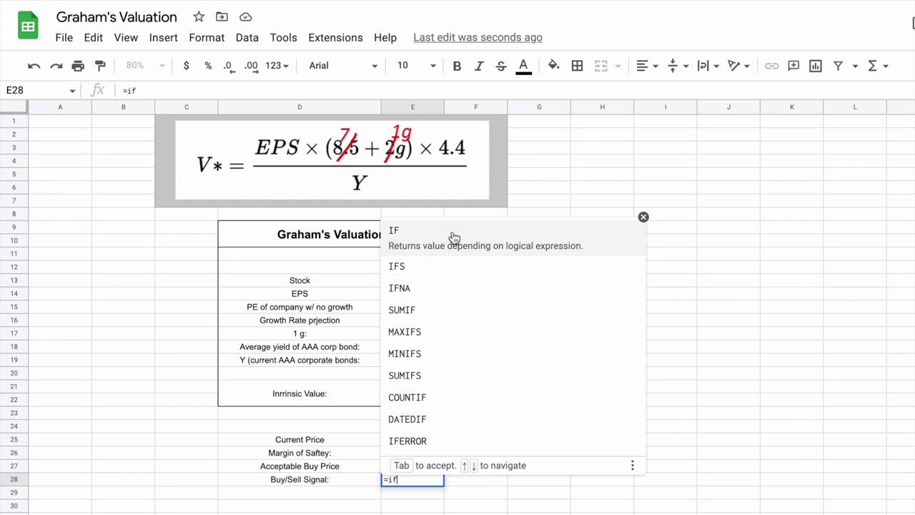
click(453, 234)
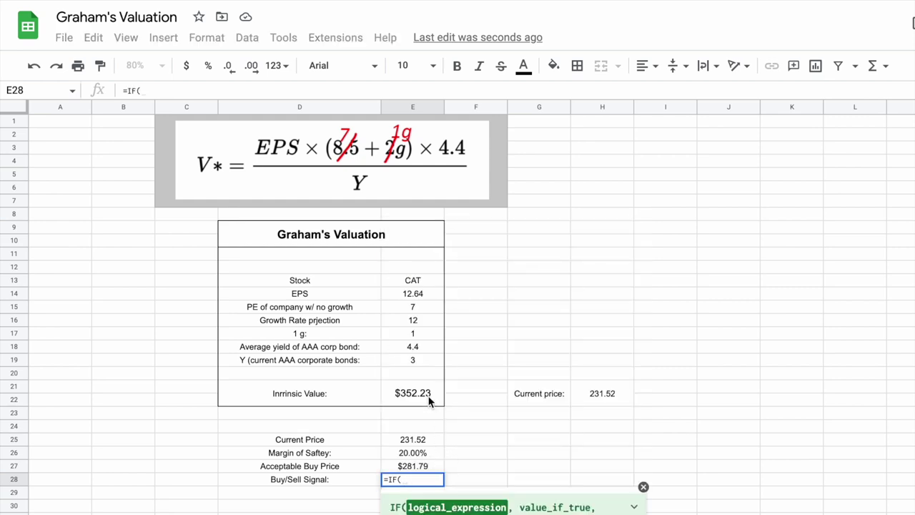
click(422, 469)
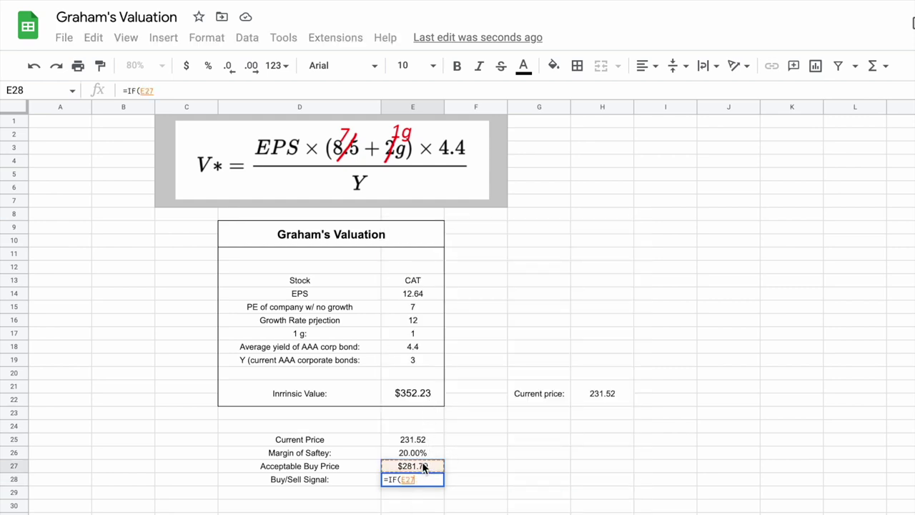
text(>)
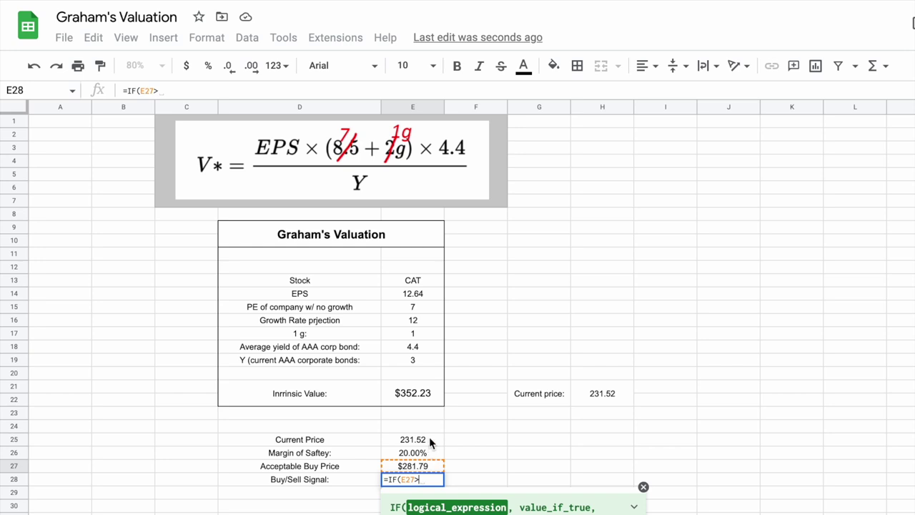
click(429, 438)
text(,)
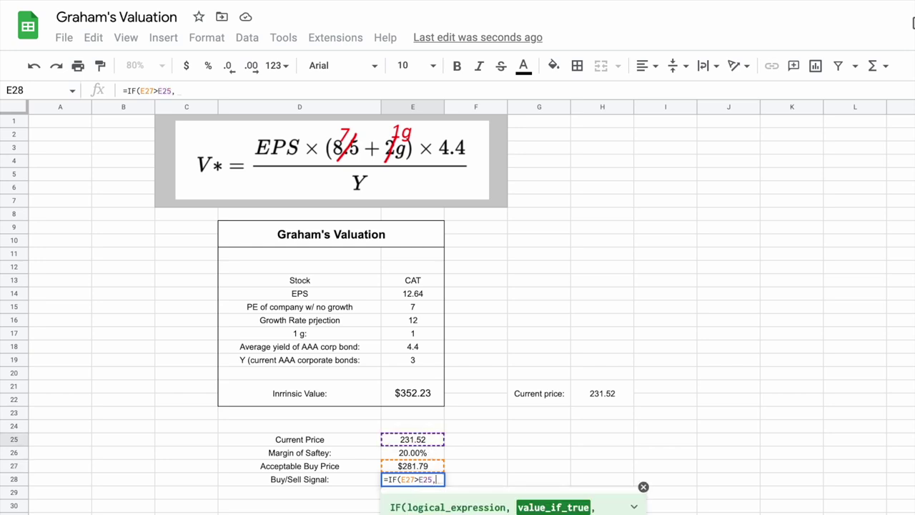
text("Buy)
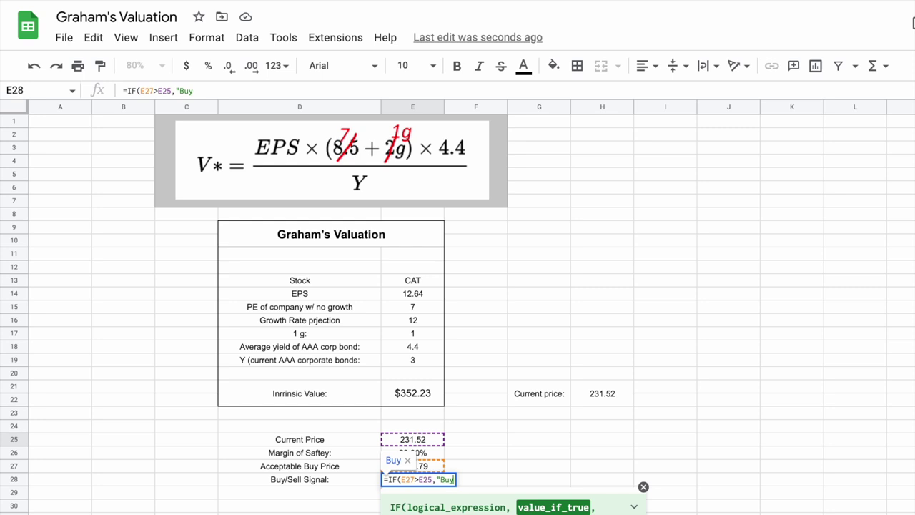
text(",)
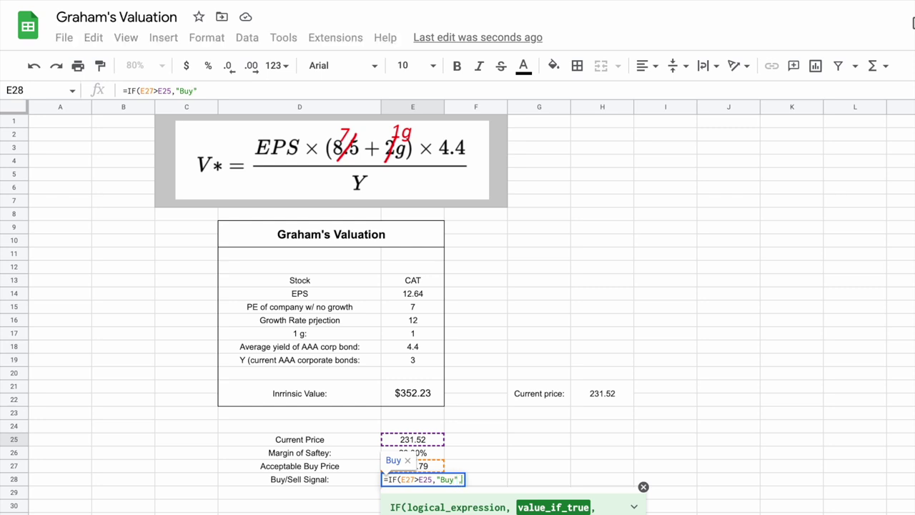
text("Se)
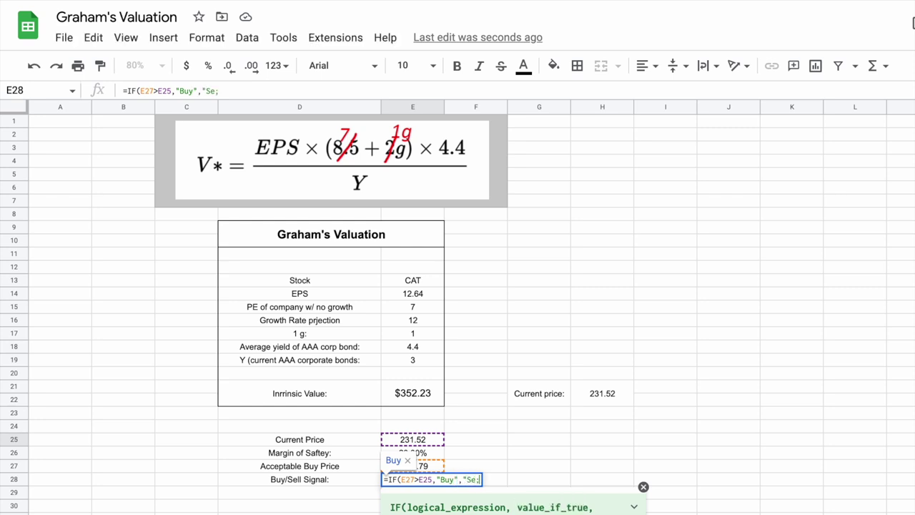
text(ll"))
key(Return)
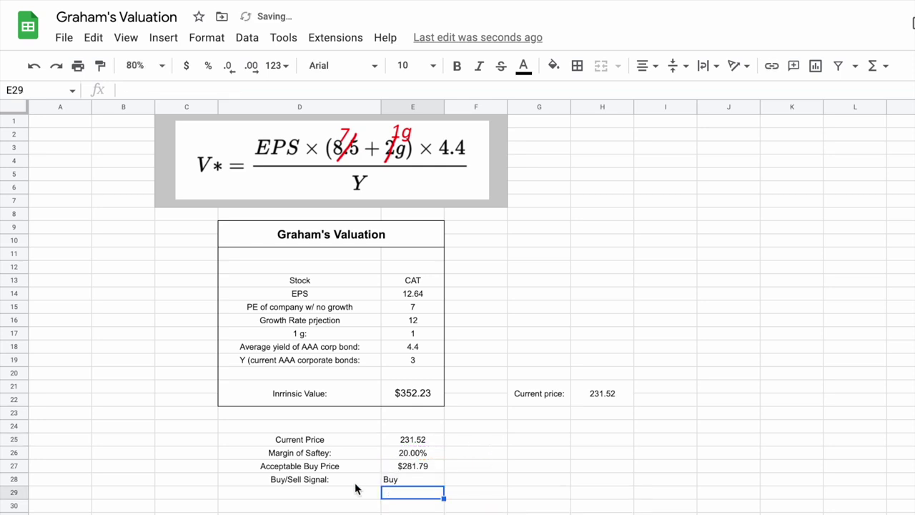
- Center the contents of the entire sheet horizontally
click(399, 483)
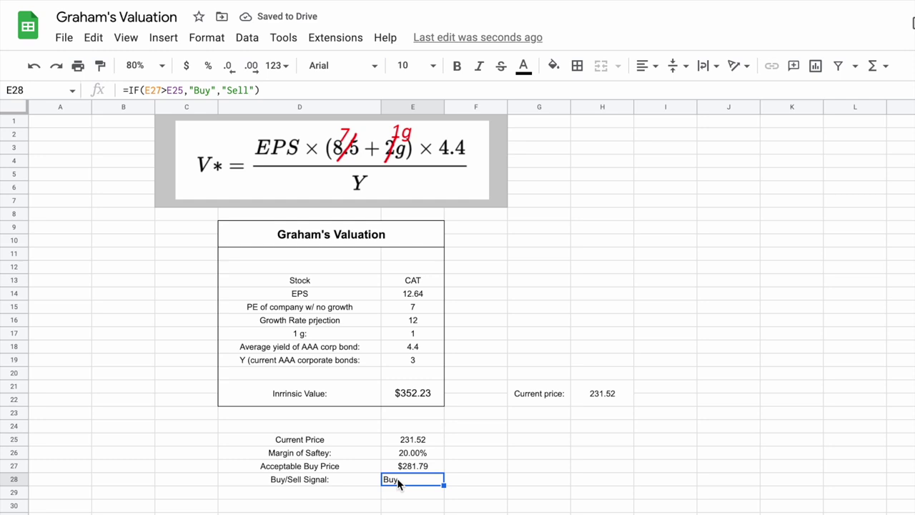
click(19, 107)
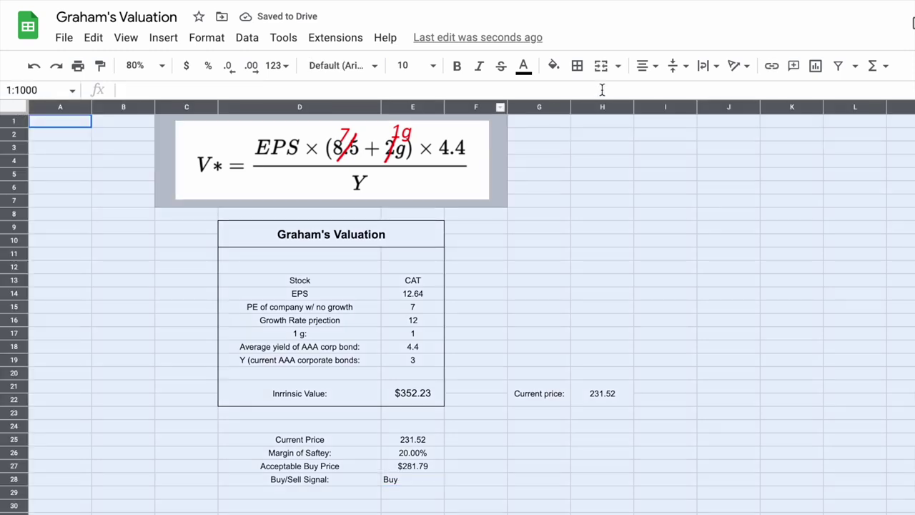
click(648, 66)
click(665, 93)
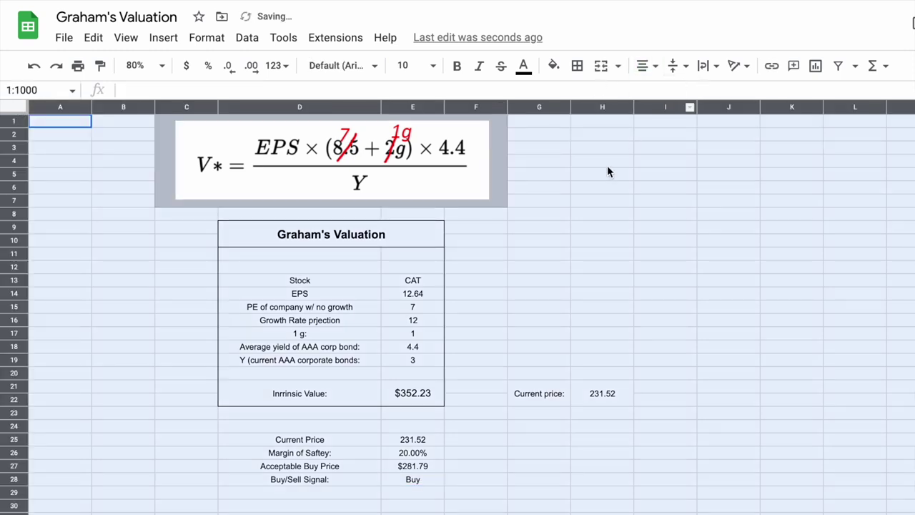
click(462, 293)
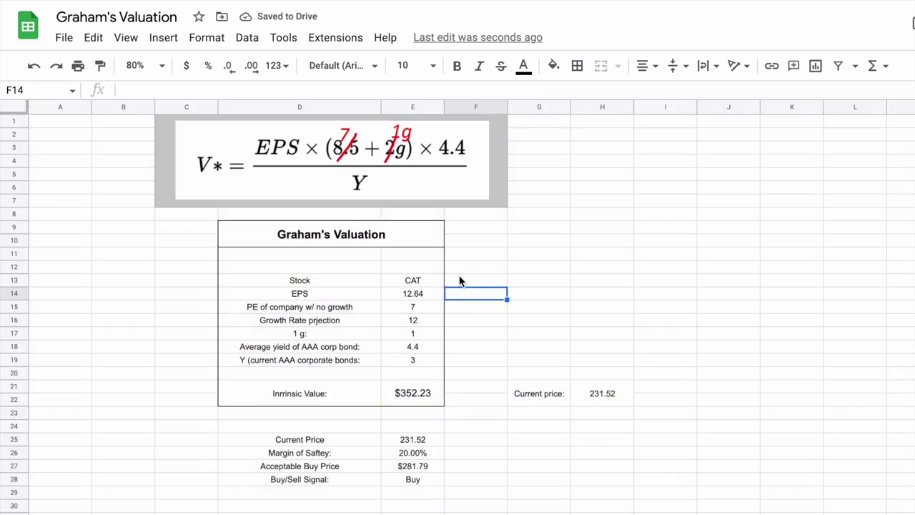
- Change the stock ticker in E13 to MSFT
click(431, 281)
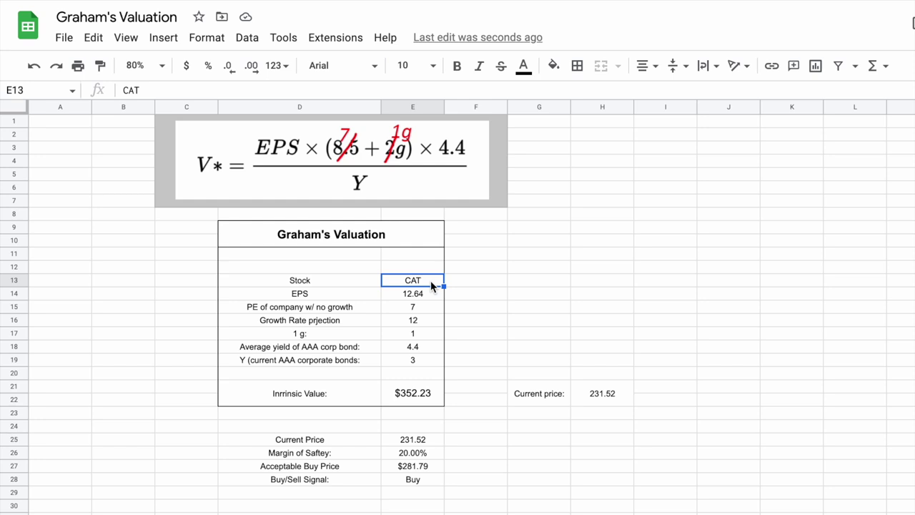
text(MSFT)
key(Return)
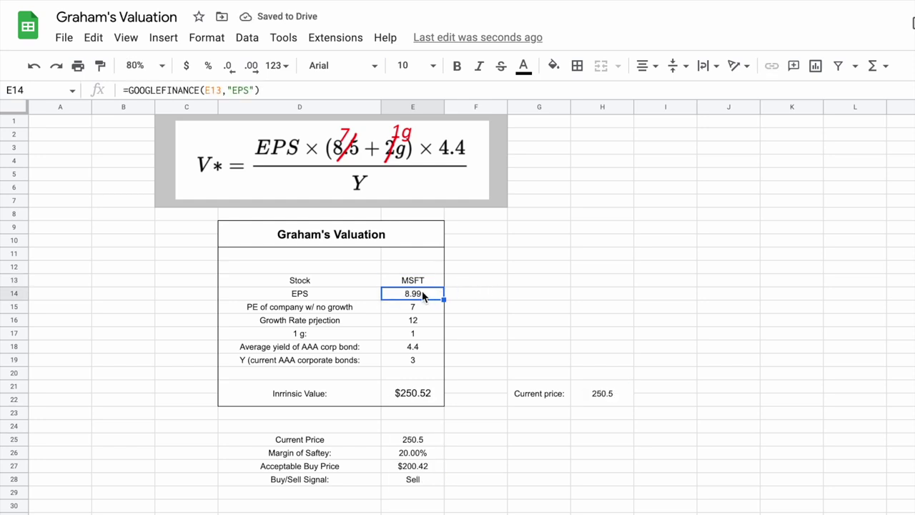
- Set the growth rate projection in E16 to 15 and the current AAA corporate bond yield in E19 to 3.3
click(425, 323)
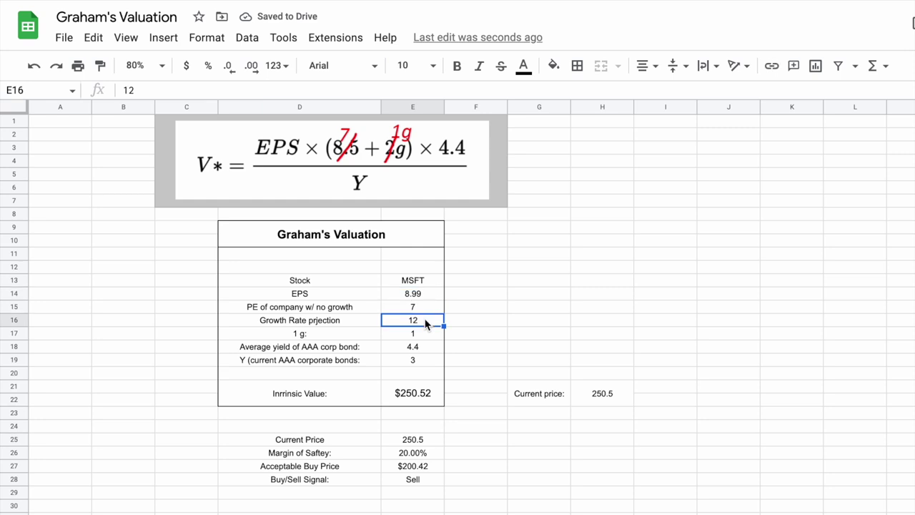
text(15)
click(551, 312)
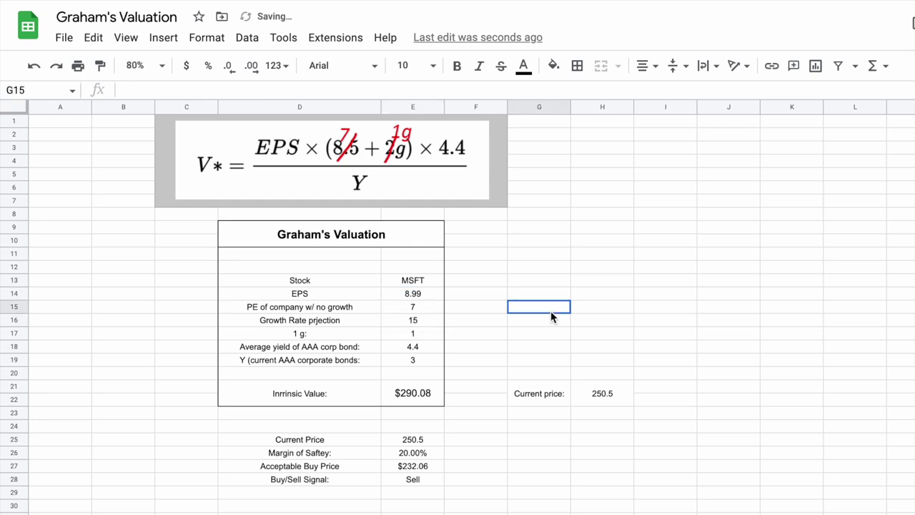
click(424, 361)
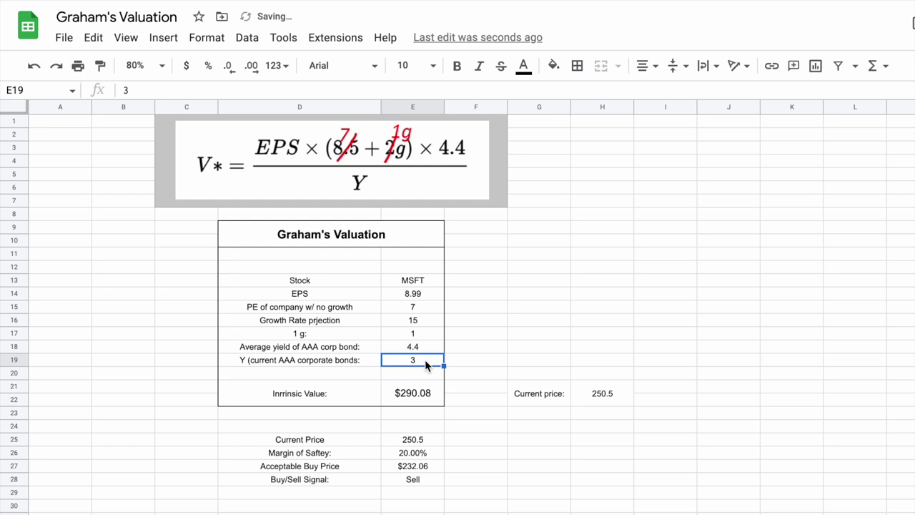
text(3.3)
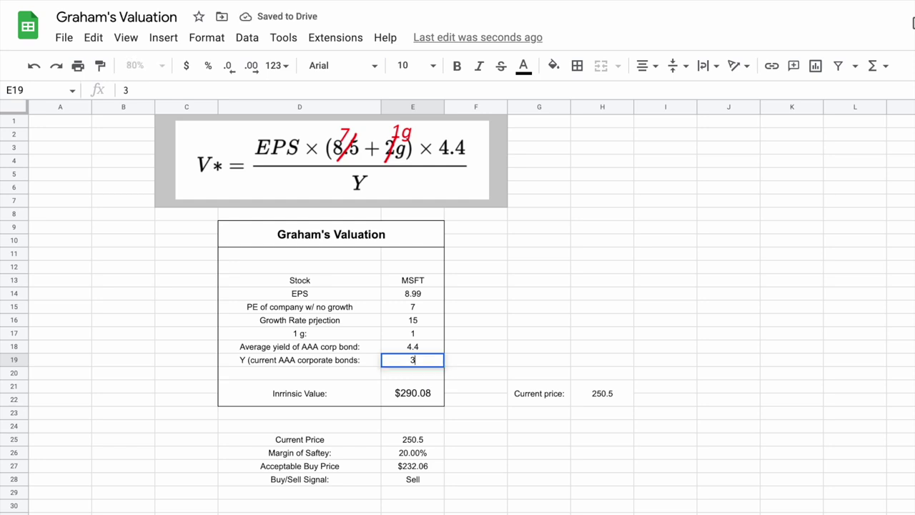
key(Return)
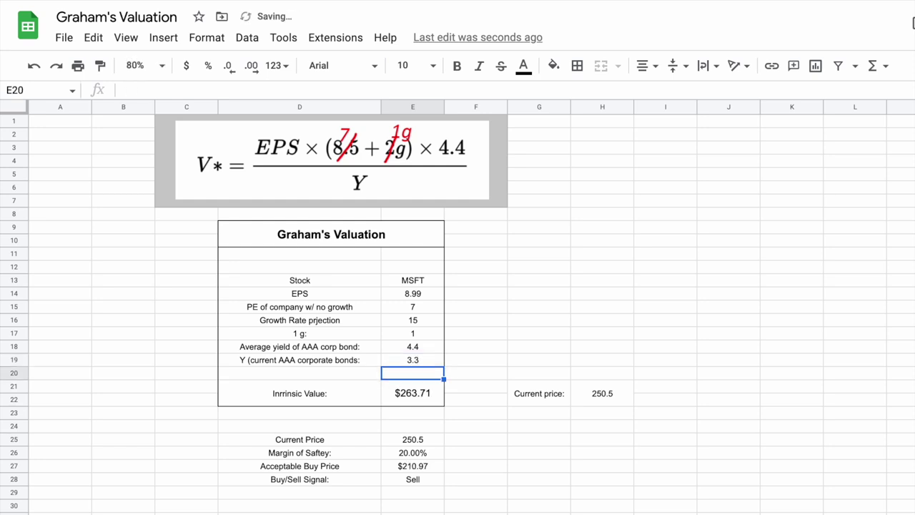
click(555, 312)
- Compare the intrinsic value with the current price, and set the margin of safety in E26 to 10% to check the buy price and signal
drag(330, 394, 427, 398)
click(429, 398)
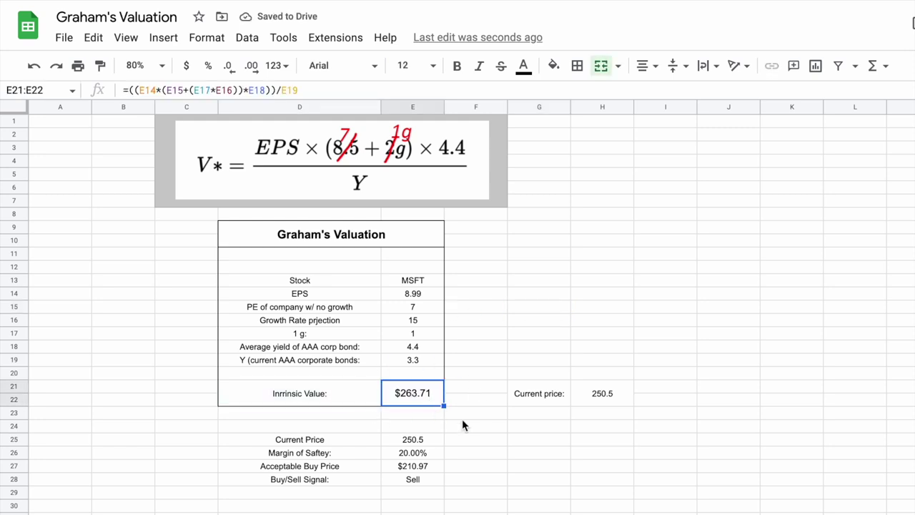
drag(340, 440, 396, 440)
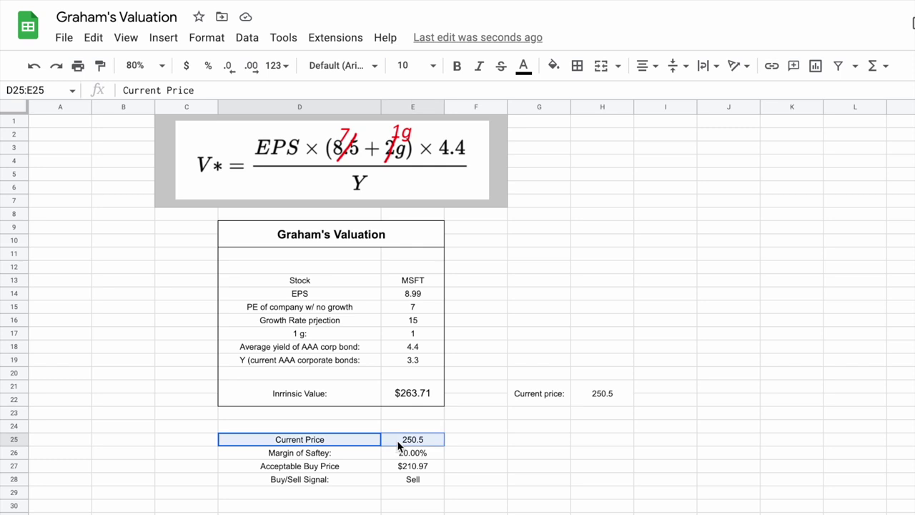
click(423, 442)
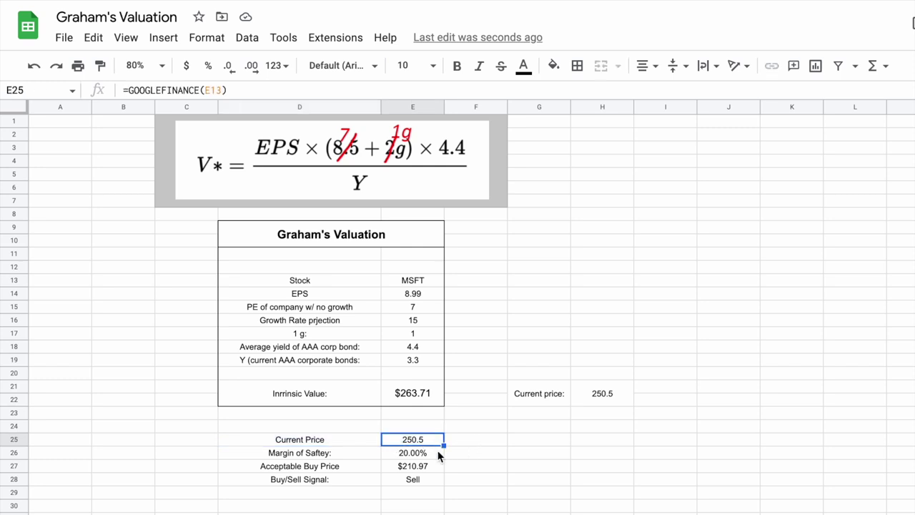
click(436, 453)
text(10)
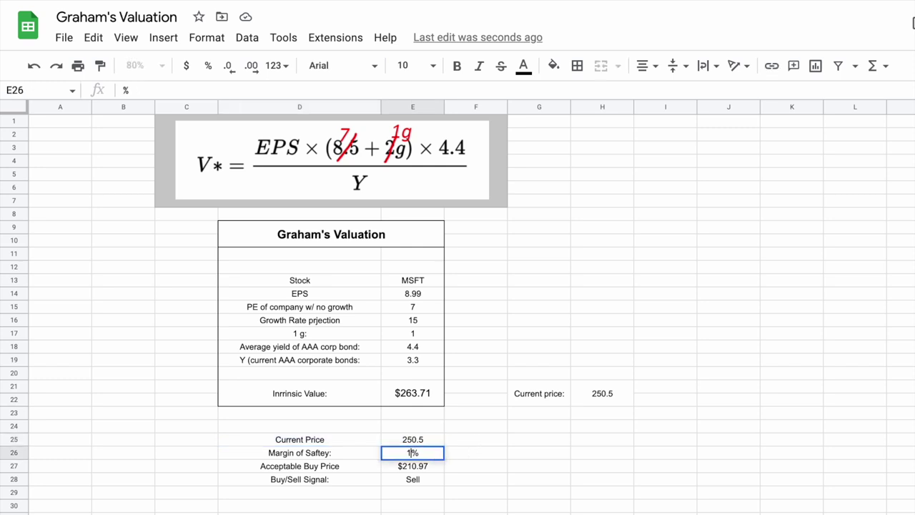
key(Return)
click(547, 429)
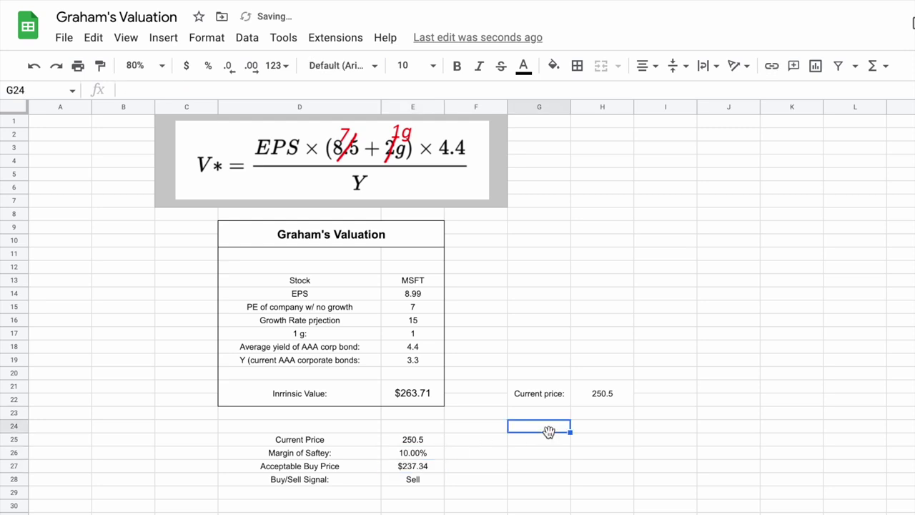
drag(364, 473, 403, 472)
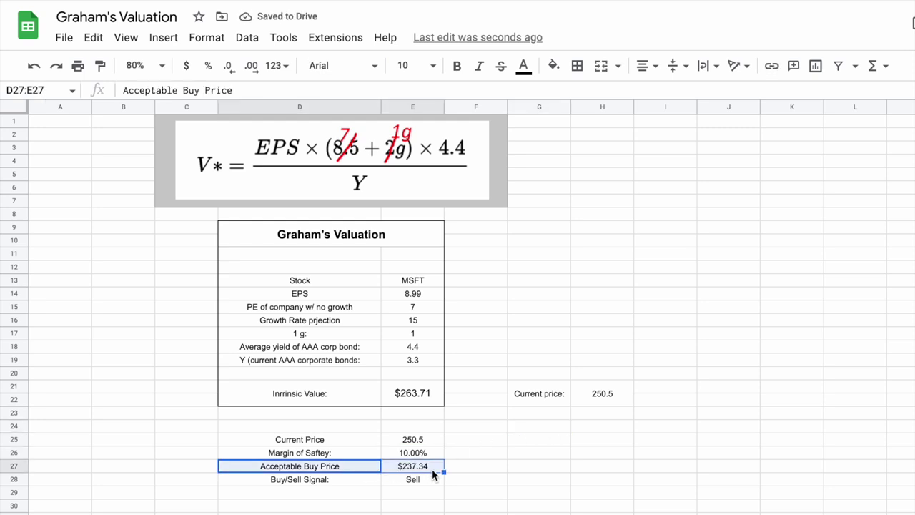
click(434, 473)
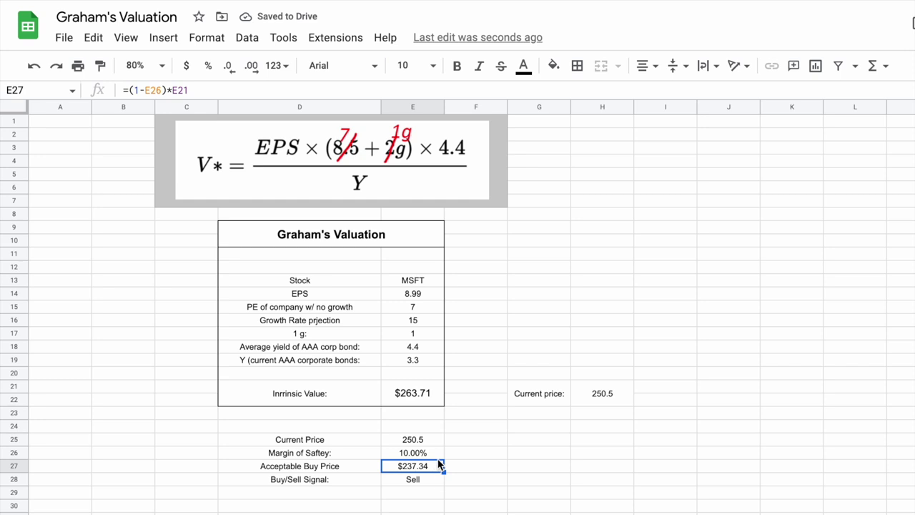
click(333, 481)
click(403, 482)
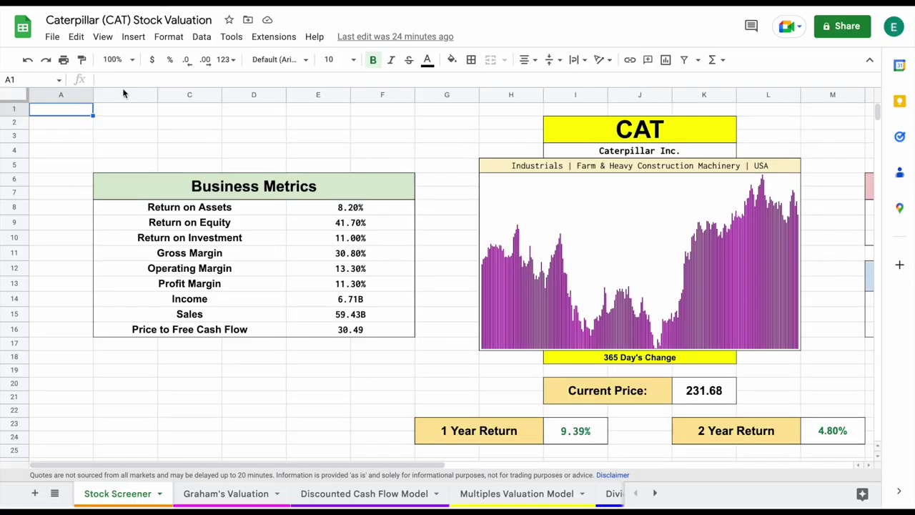
- Switch to the Caterpillar (CAT) Stock Valuation spreadsheet and set the Stock Screener sheet's zoom to 70%
click(113, 59)
text(70)
key(Return)
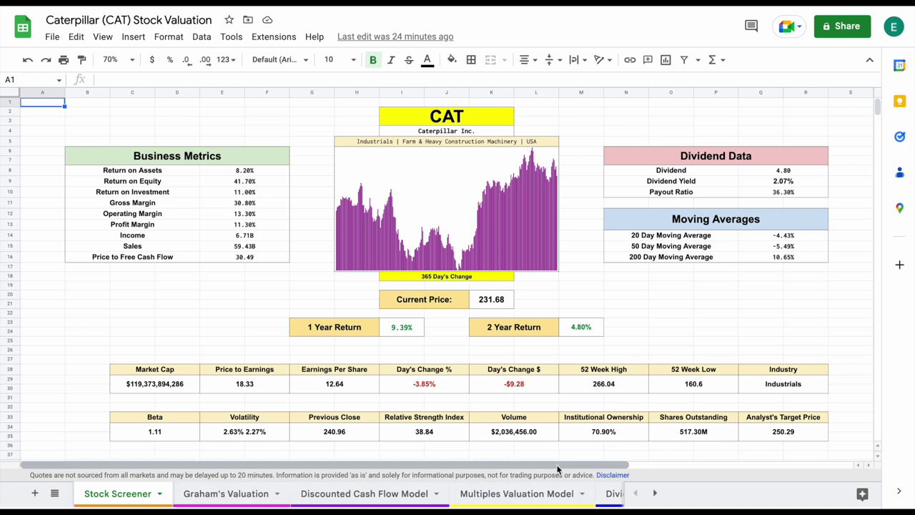
click(718, 113)
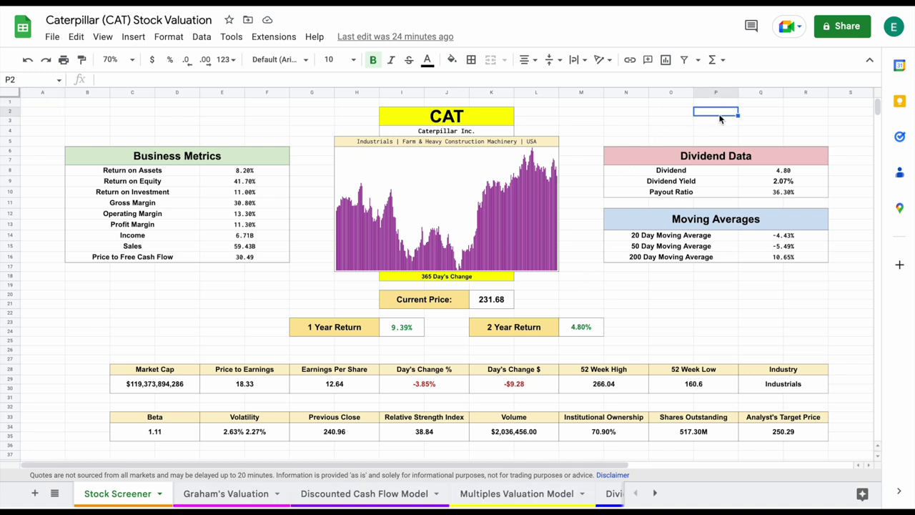
- Change the ticker in I2:K3 of the Stock Screener sheet to MSFT, and restore it to CAT
click(498, 123)
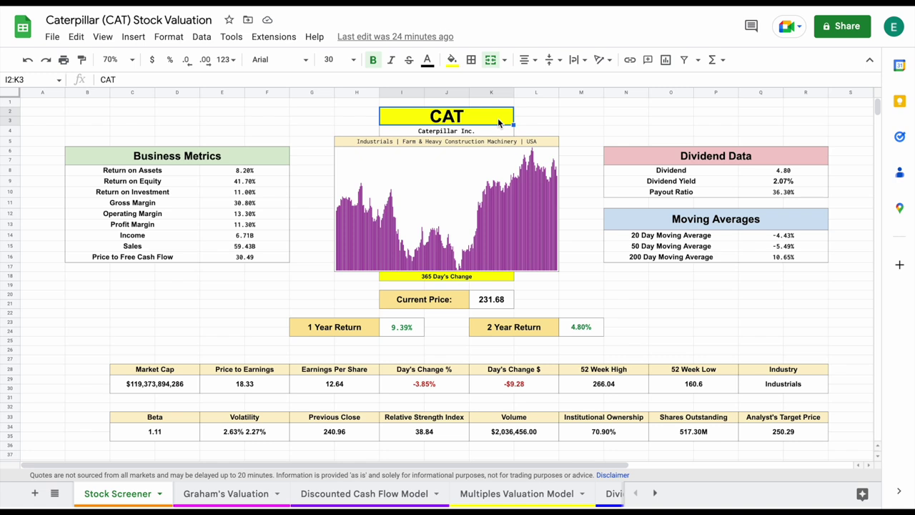
text(MSFT)
key(Return)
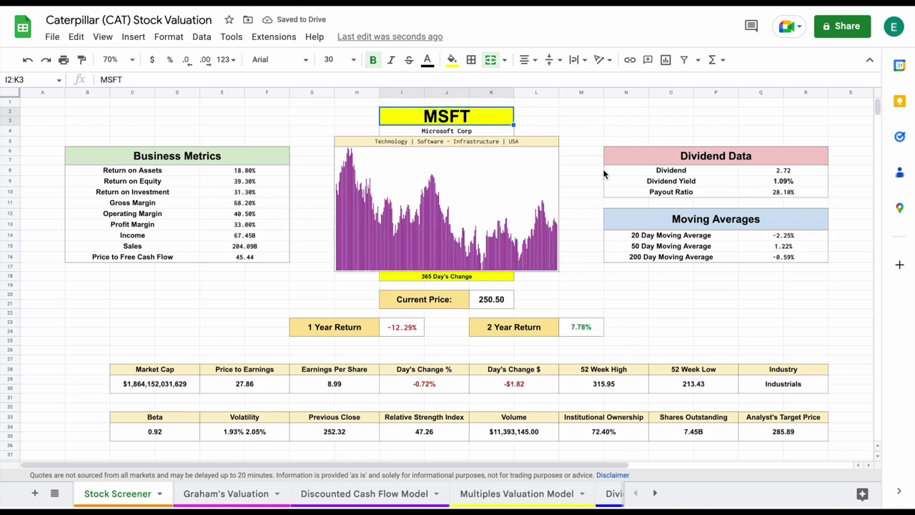
click(480, 118)
text(CAT)
key(Return)
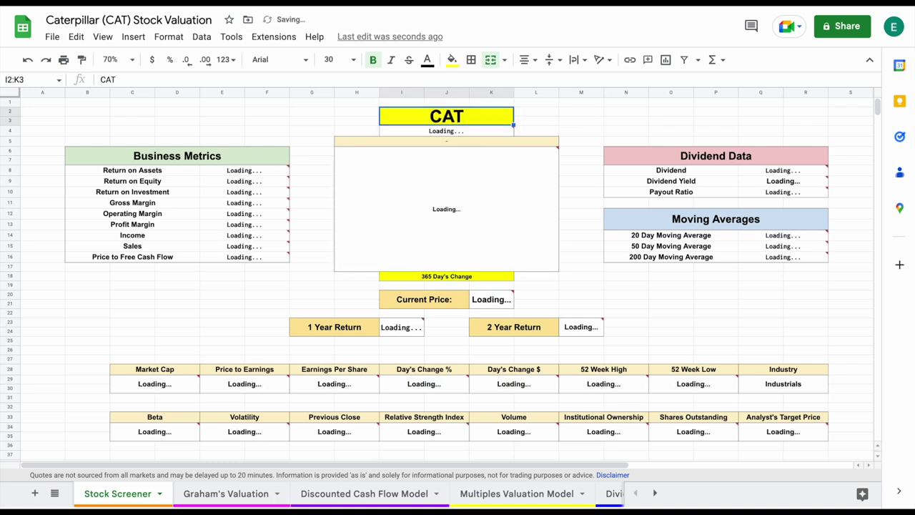
- Review the Stock Screener sheet's price chart, business metrics, dividend data, moving averages and the market statistics in C28:R35
click(512, 201)
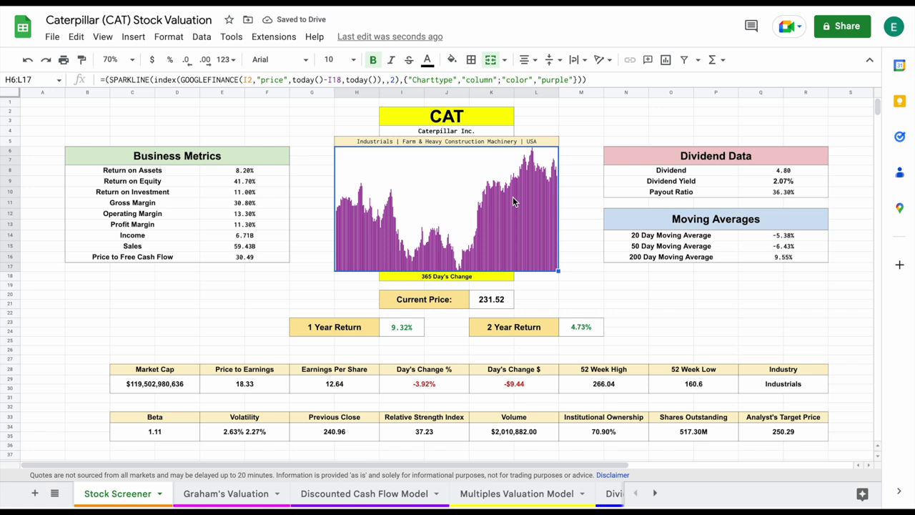
drag(167, 174, 239, 258)
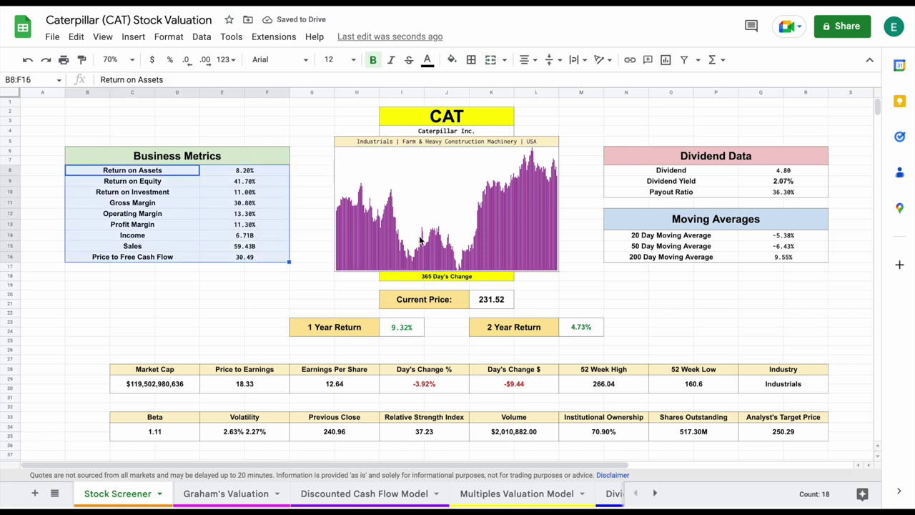
drag(683, 174, 777, 201)
drag(697, 238, 779, 257)
drag(153, 371, 772, 354)
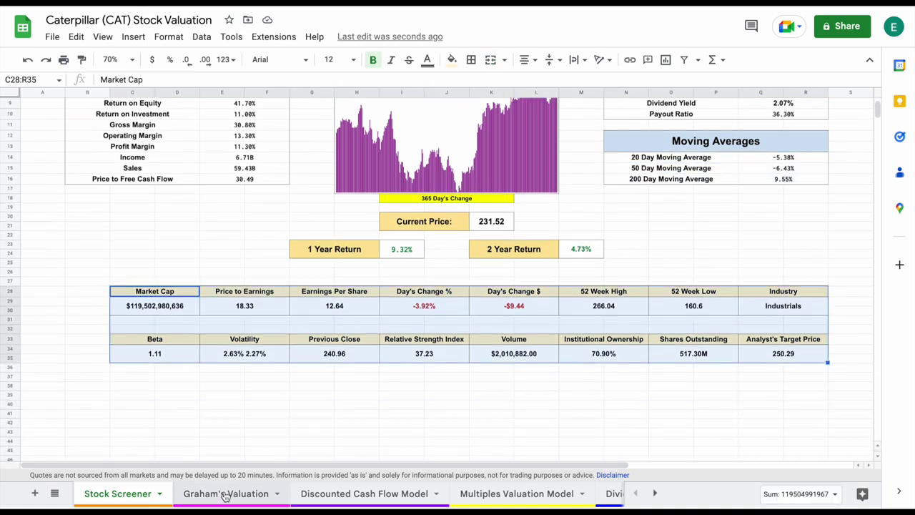
- Look through the Graham's Valuation, Discounted Cash Flow Model, Multiples Valuation Model and Dividend Discount Model sheets
click(226, 494)
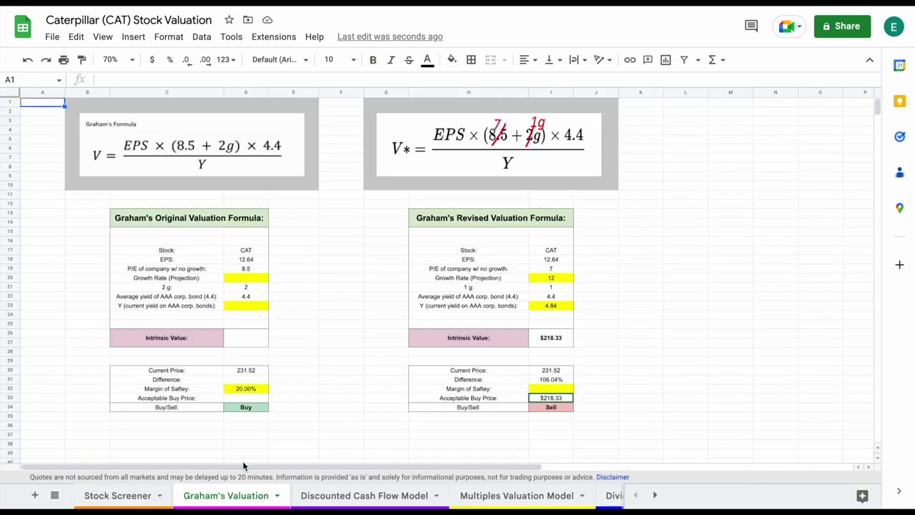
click(381, 496)
click(507, 495)
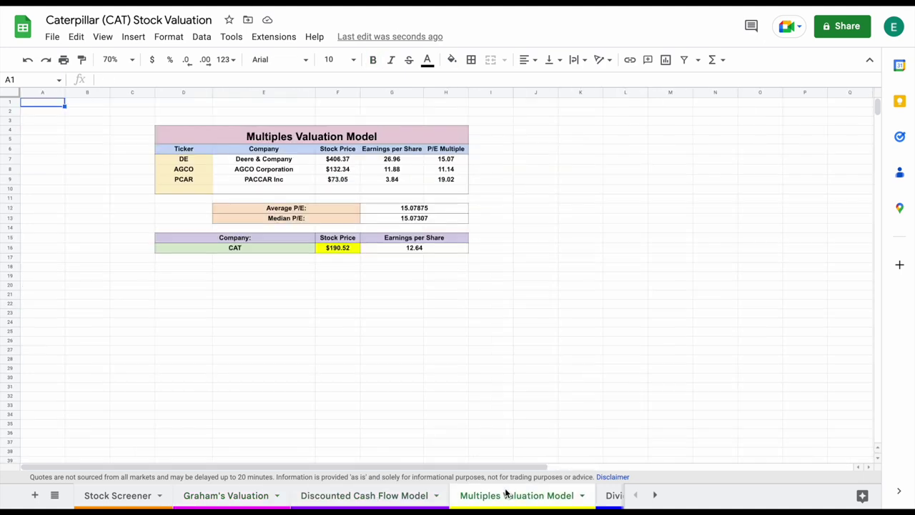
click(610, 495)
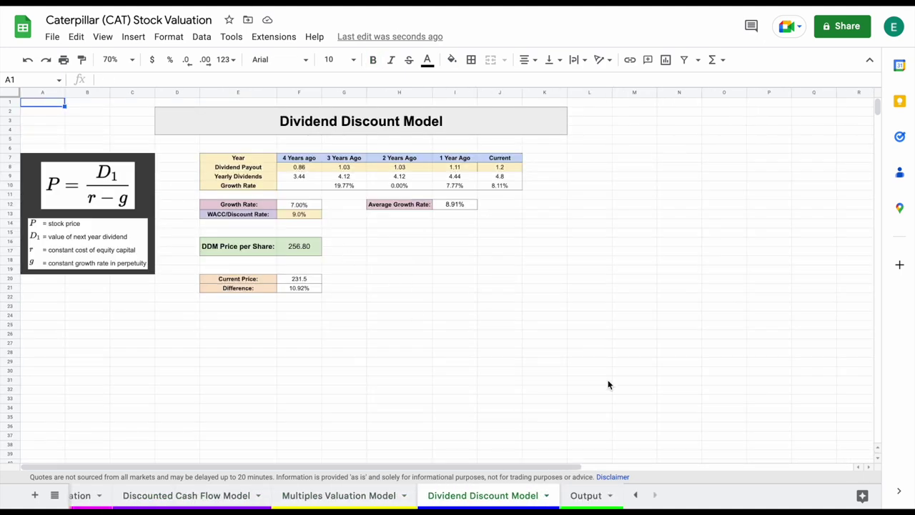
- Examine the Output sheet's four model valuations, the average intrinsic value and the acceptable buy price
click(575, 495)
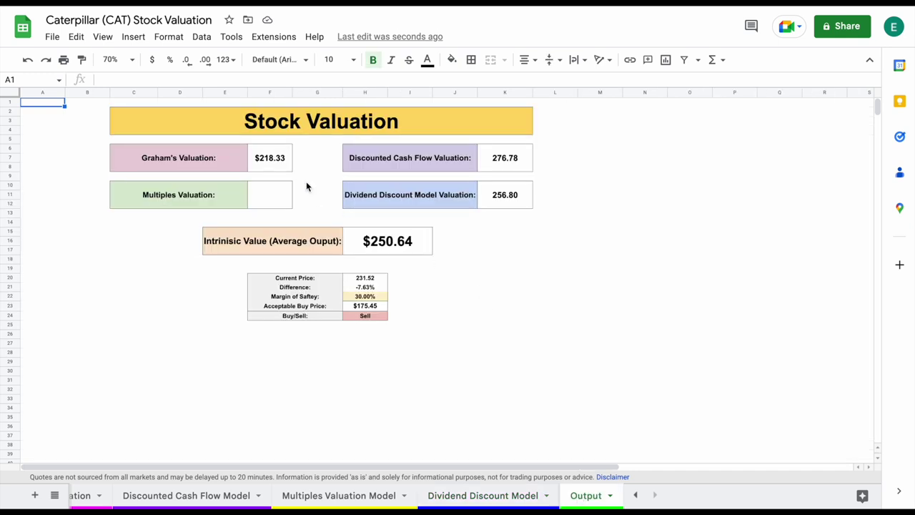
drag(225, 173, 489, 205)
drag(294, 248, 373, 251)
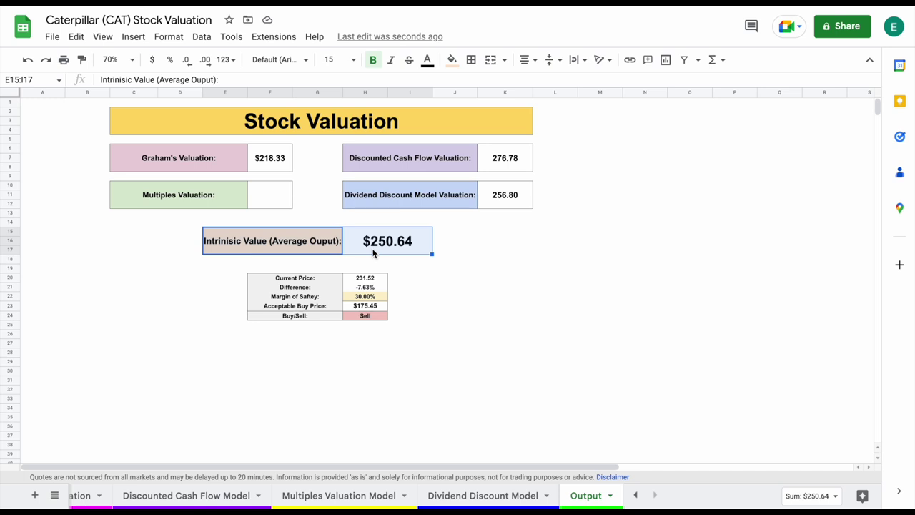
drag(320, 315, 364, 312)
click(326, 308)
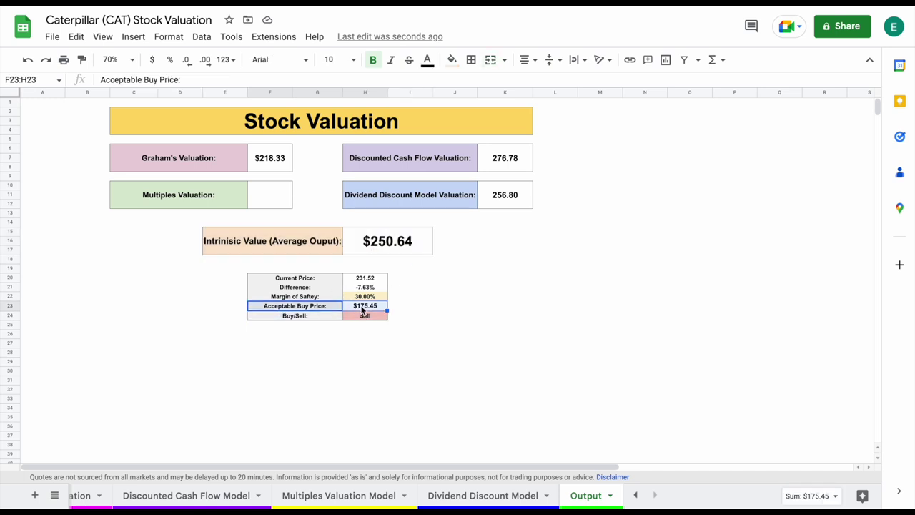
- Return to the Stock Screener sheet and show its overview from the ticker at the beginning
click(635, 495)
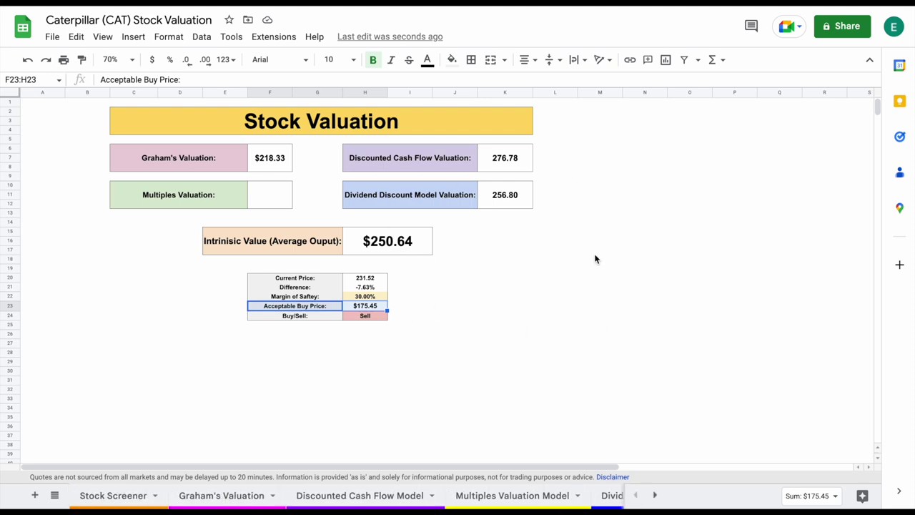
click(114, 495)
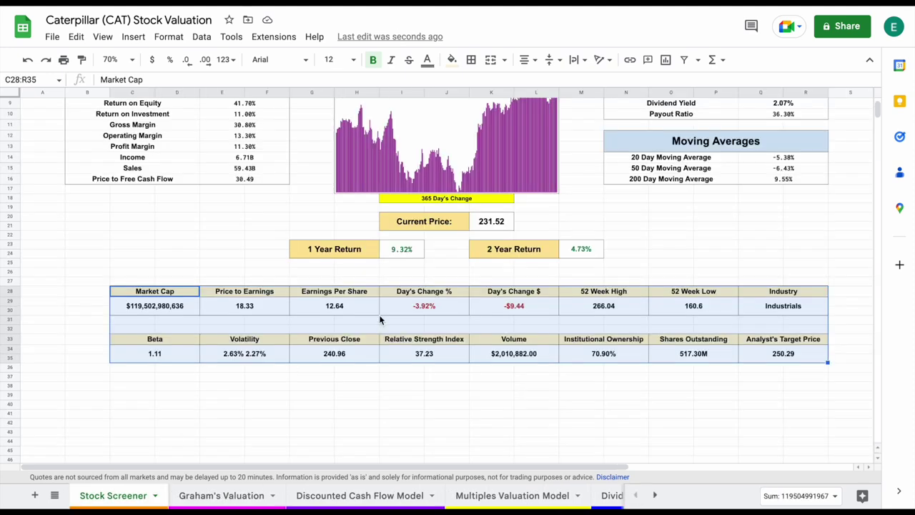
scroll(380, 319, up, 3)
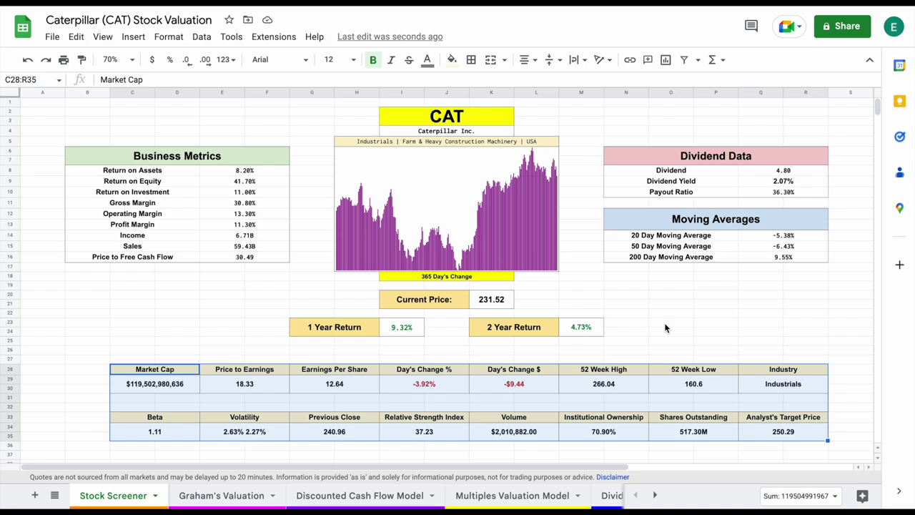